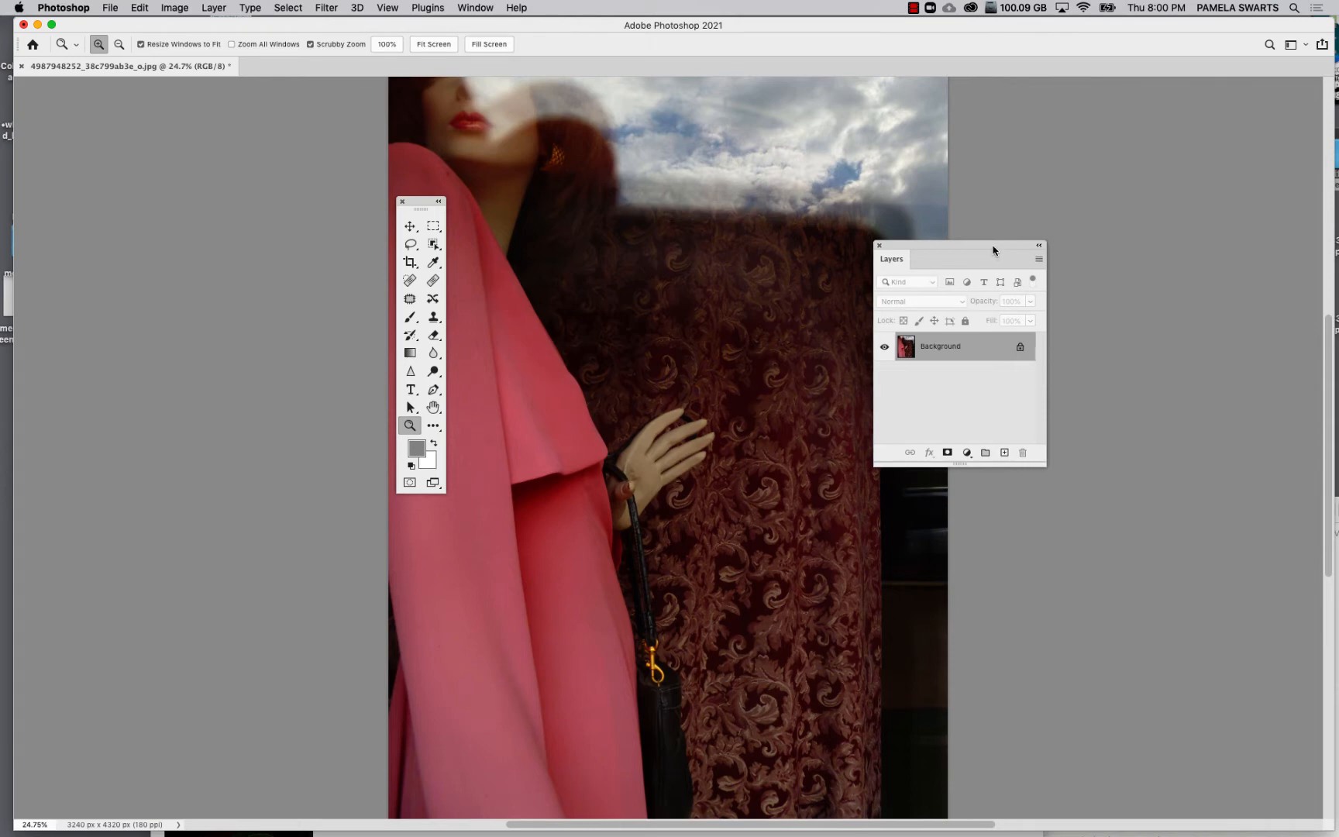
Set the image resolution to 300 pixels/inch with resampling turned off.
{"action": "left_click_drag", "start_coordinate": [994, 252], "coordinate": [1075, 256]}
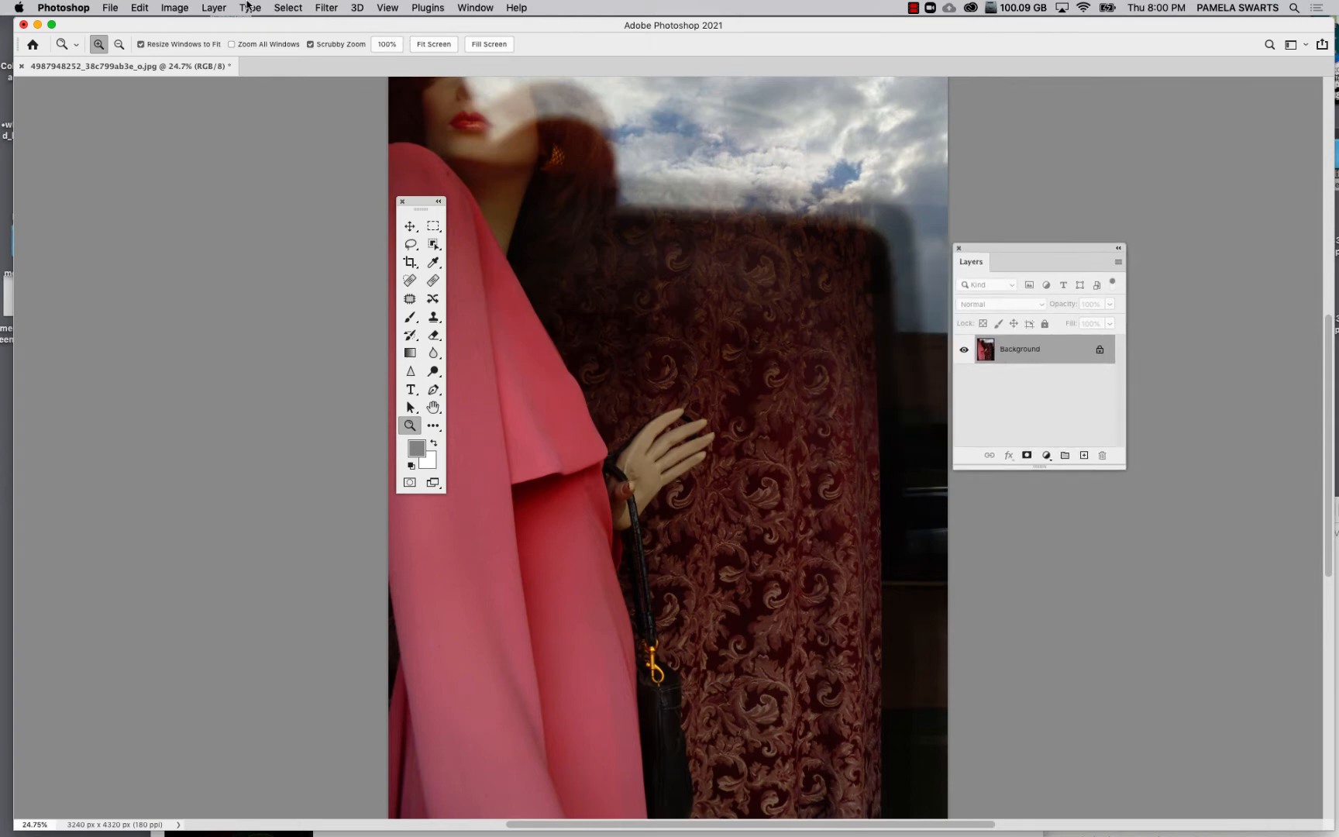
{"action": "left_click", "coordinate": [174, 7]}
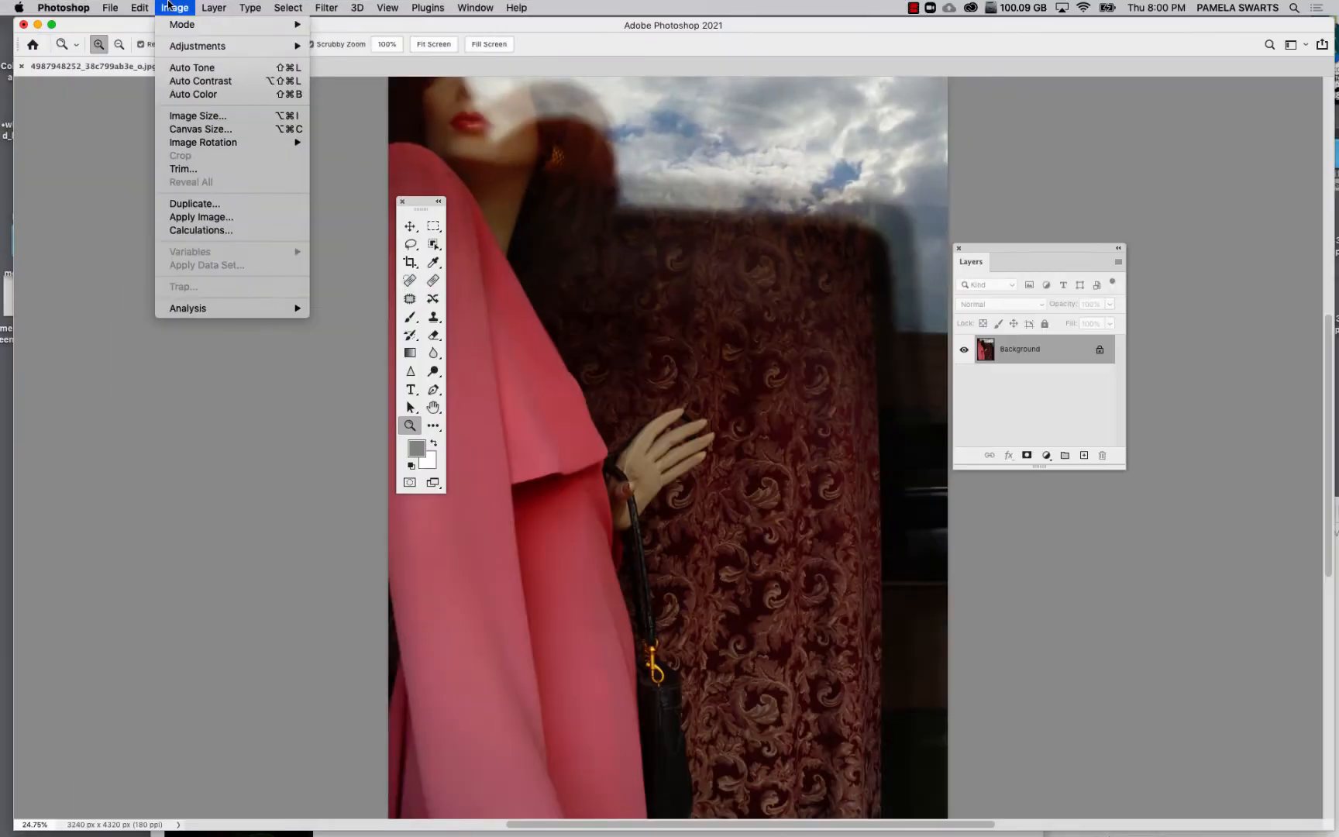
{"action": "left_click", "coordinate": [210, 116]}
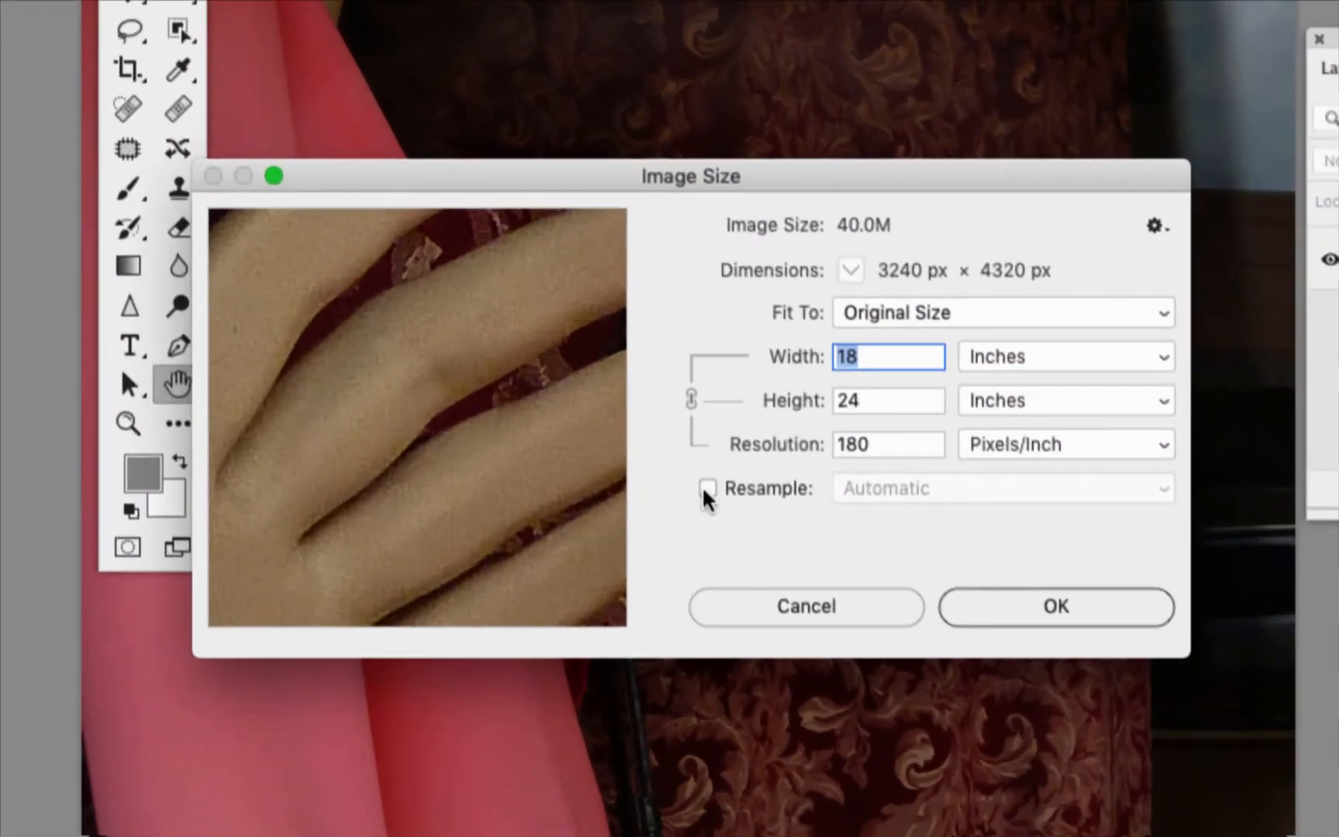
{"action": "left_click", "coordinate": [704, 487]}
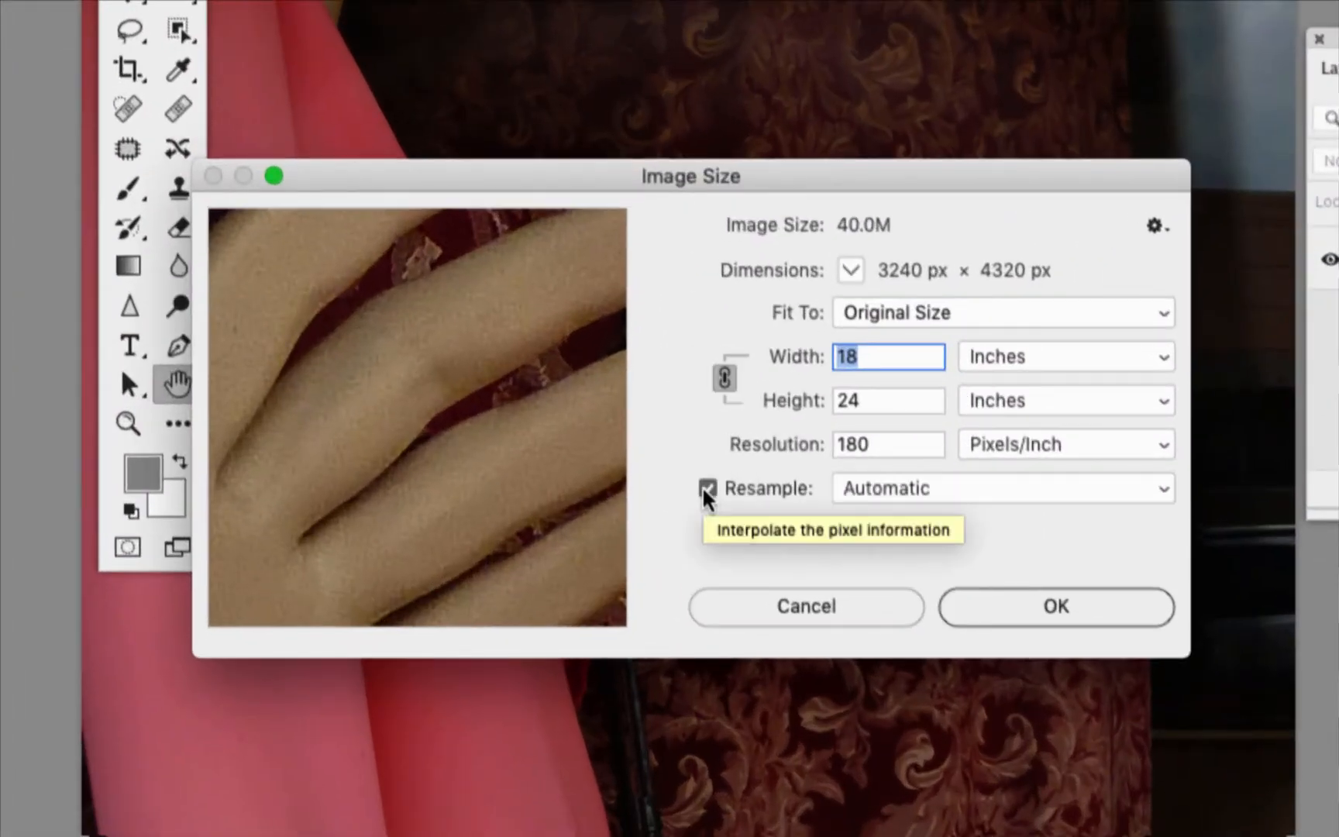
{"action": "left_click", "coordinate": [705, 488]}
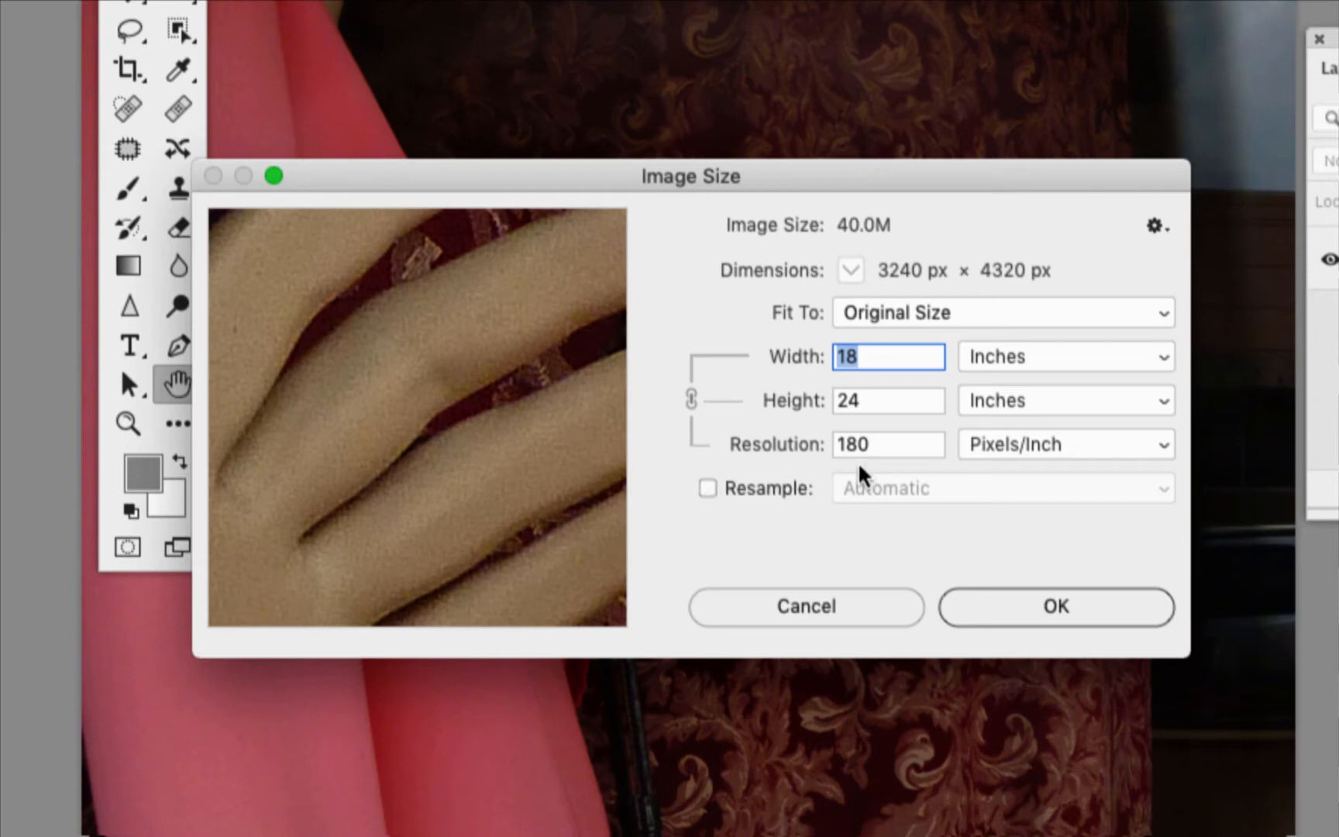
{"action": "left_click", "coordinate": [891, 446]}
{"action": "left_click_drag", "start_coordinate": [890, 445], "coordinate": [818, 422]}
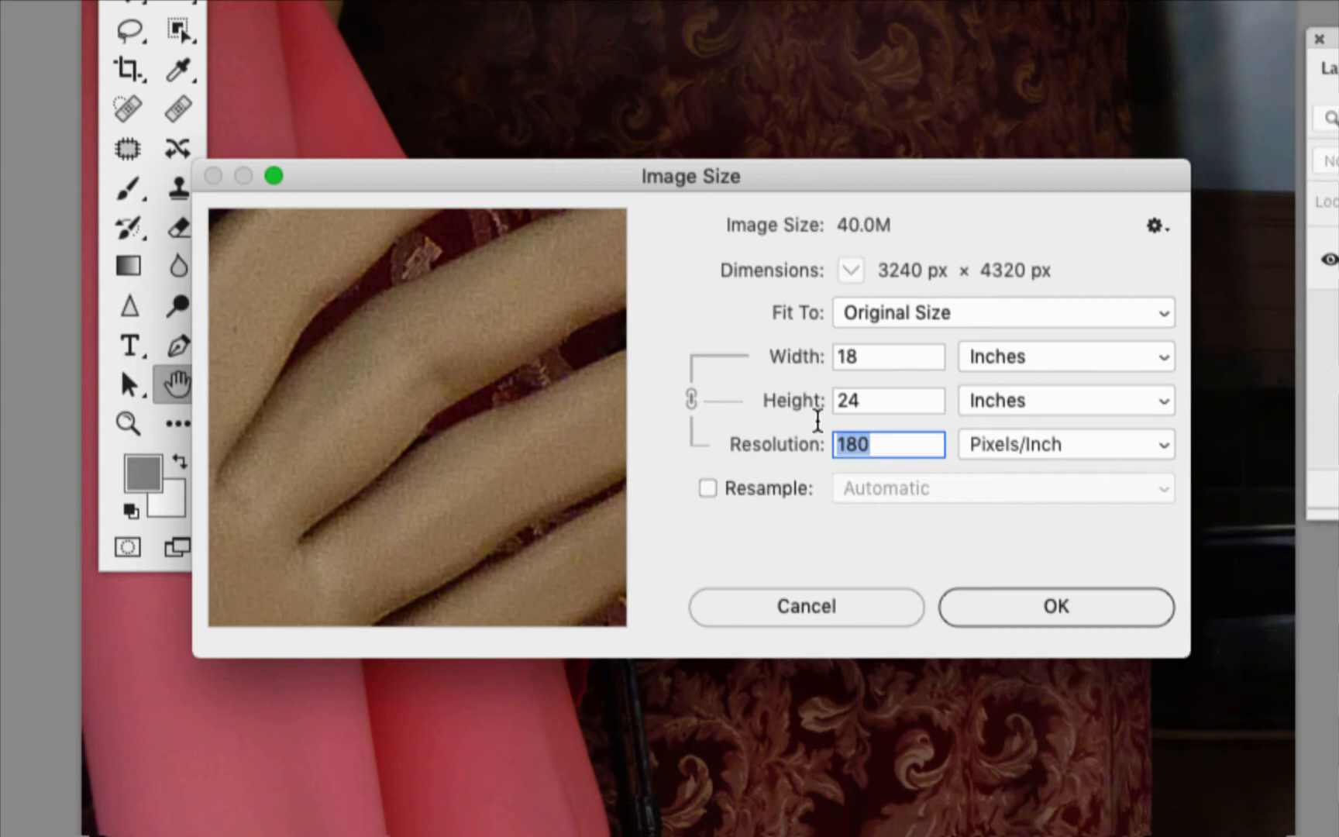
{"action": "type", "text": "300"}
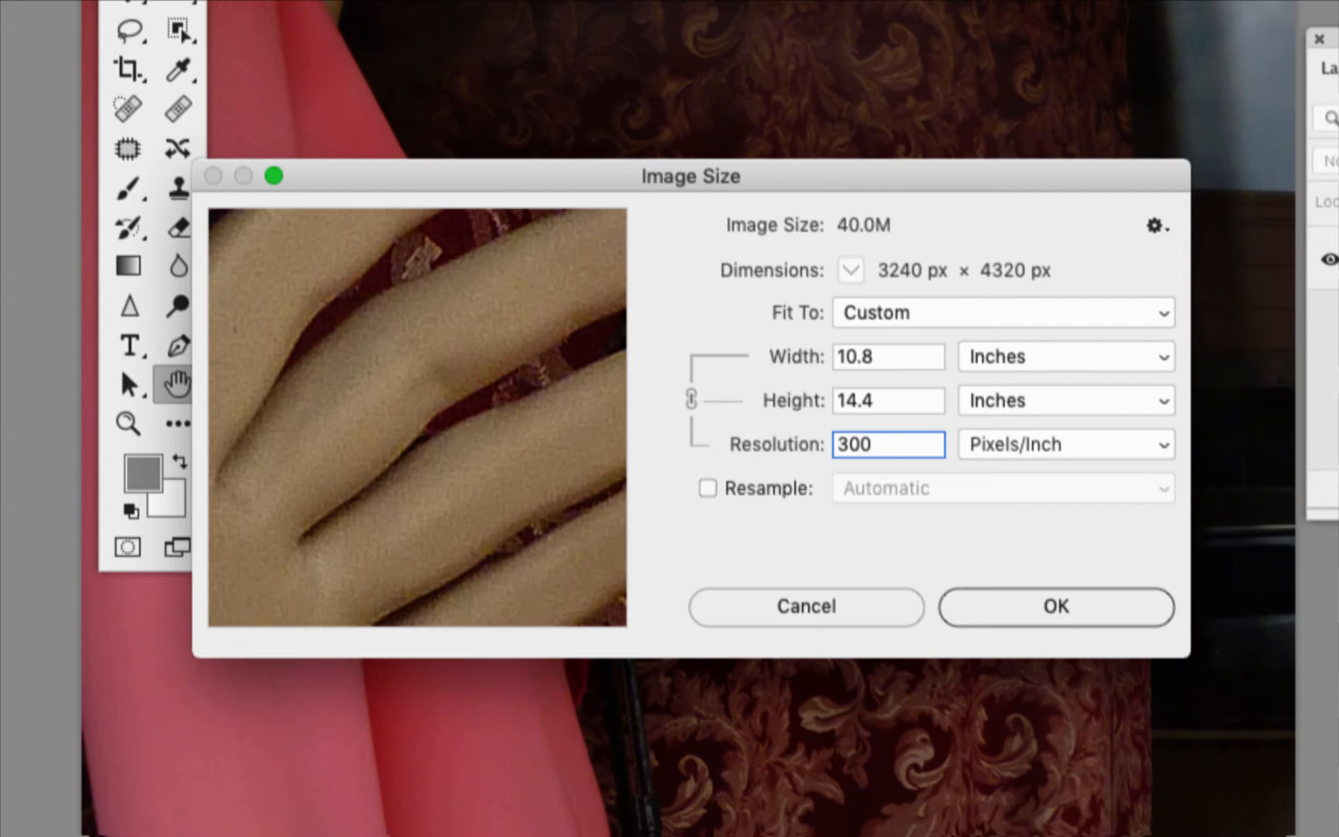
{"action": "left_click", "coordinate": [1091, 607]}
{"action": "key", "text": "z"}
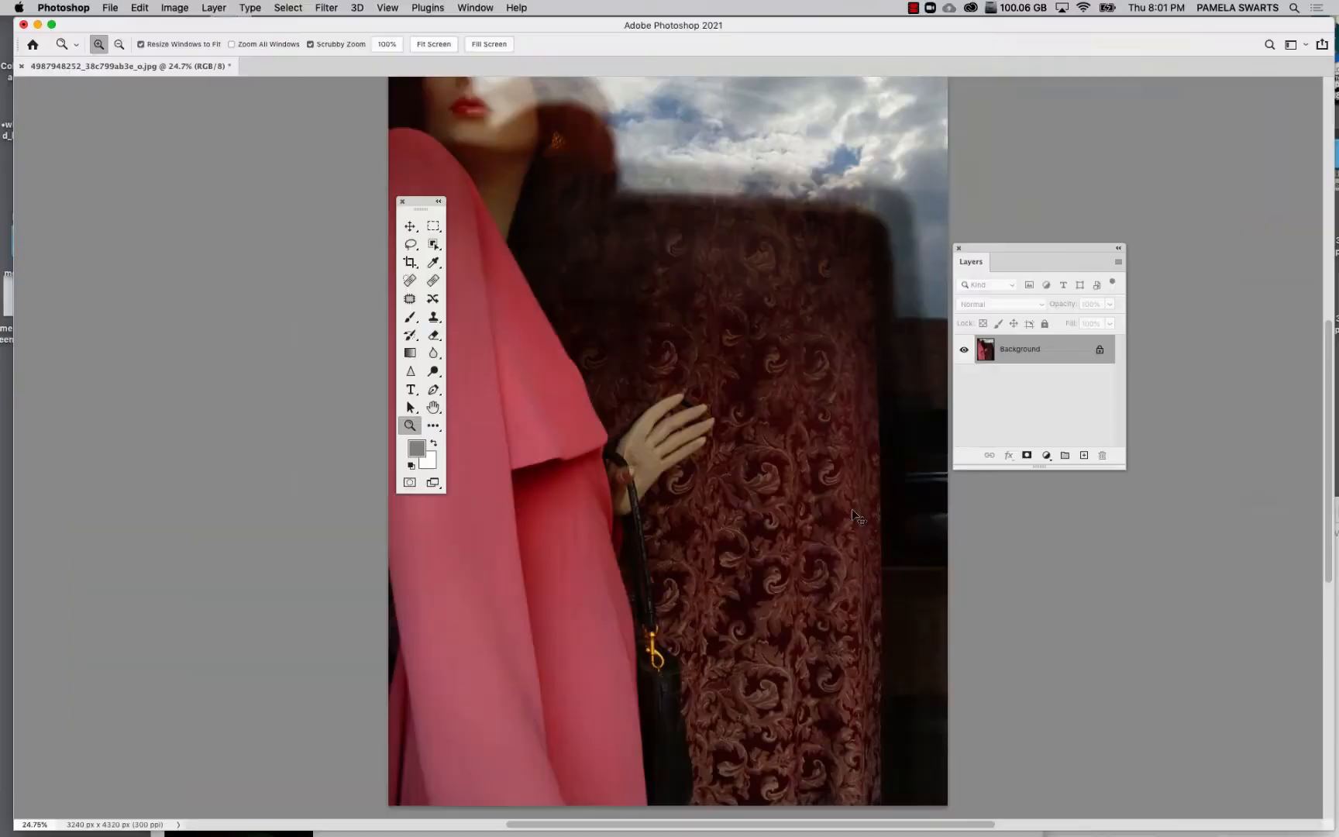
{"action": "left_click_drag", "start_coordinate": [1035, 251], "coordinate": [1052, 245]}
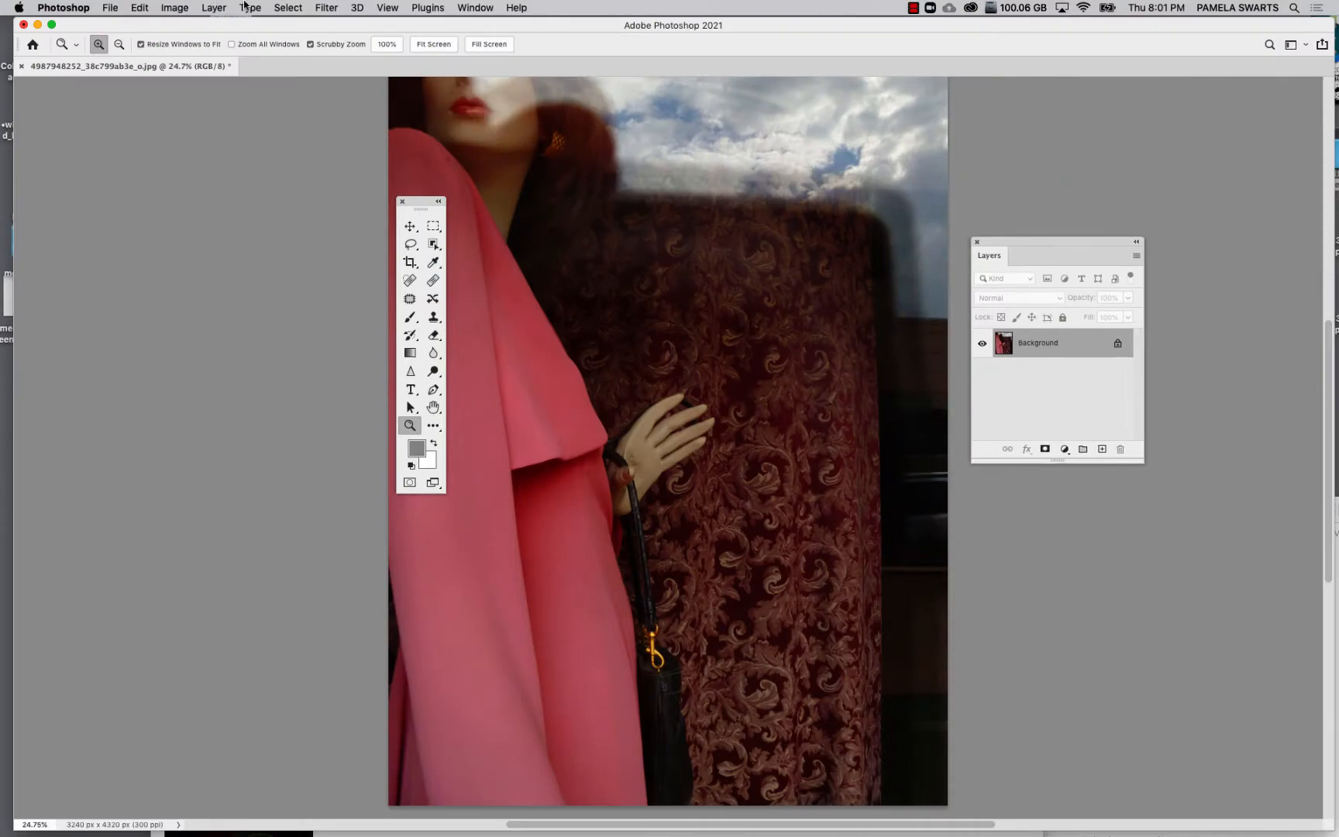
{"action": "left_click", "coordinate": [471, 6]}
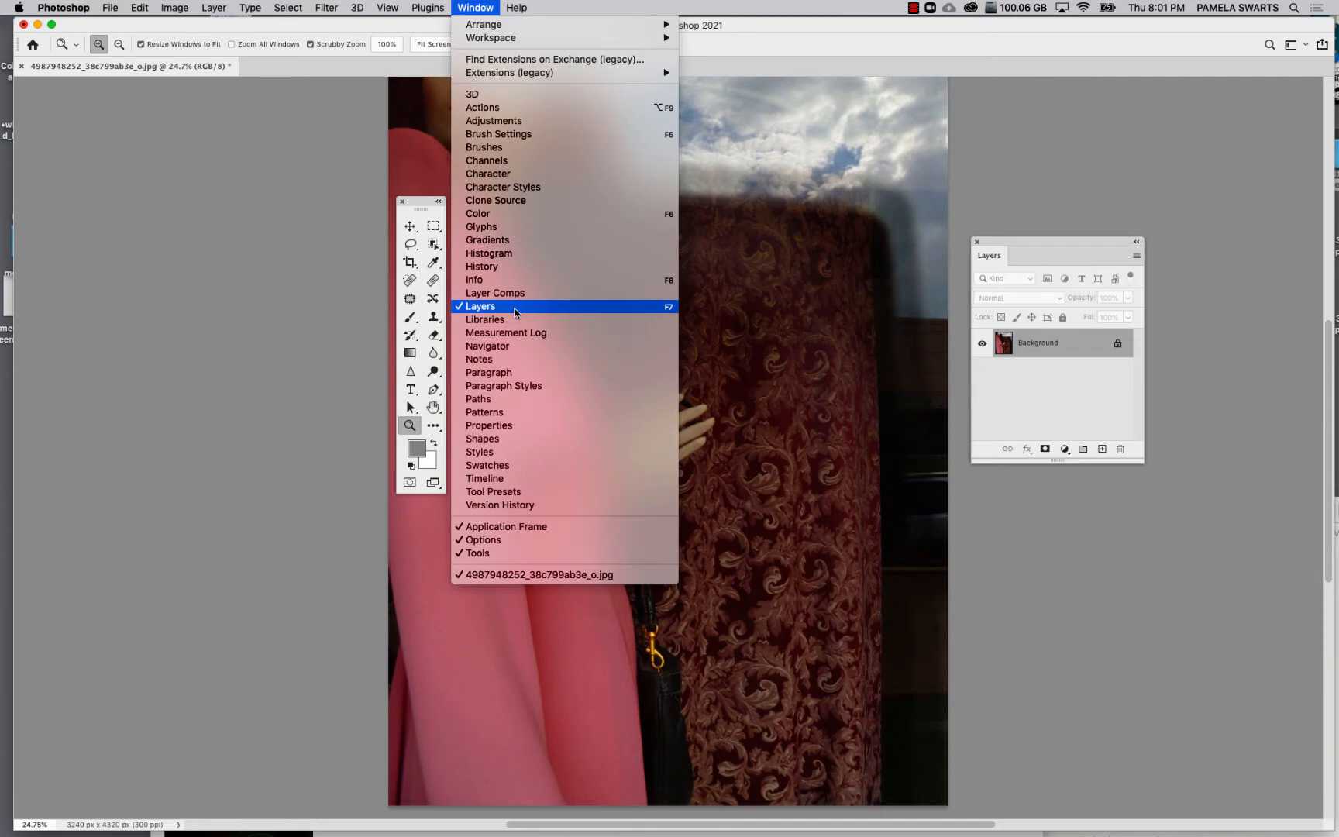
{"action": "left_click", "coordinate": [503, 186]}
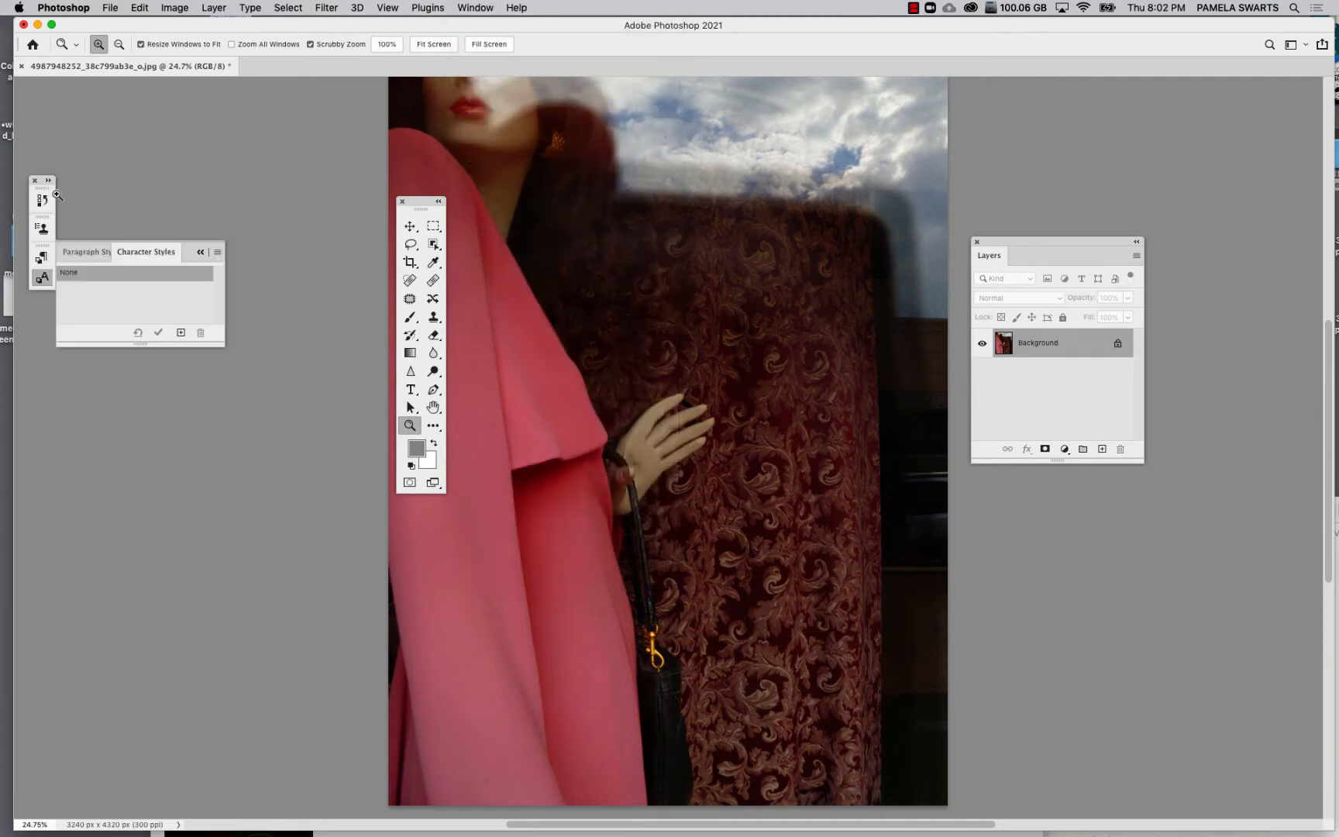
{"action": "left_click_drag", "start_coordinate": [83, 257], "coordinate": [196, 338]}
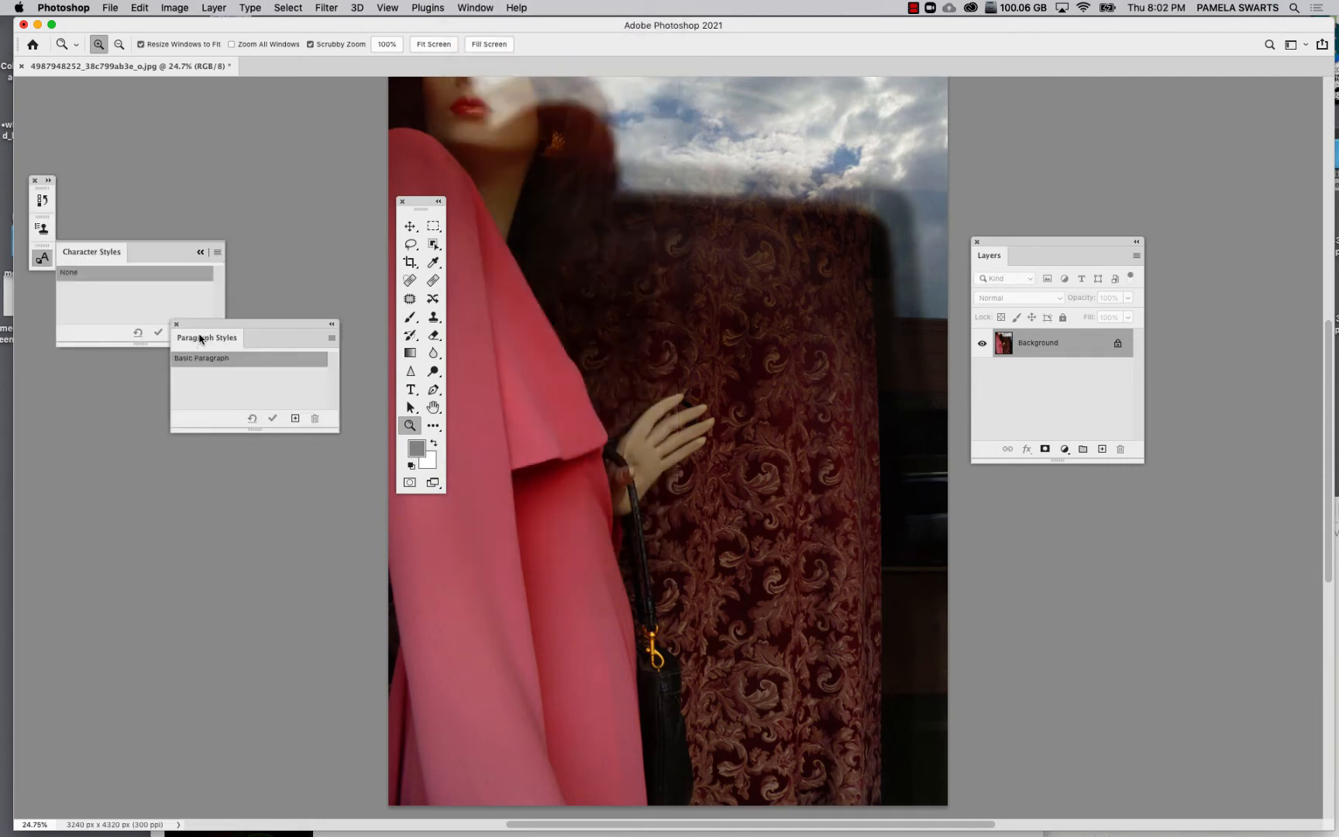
{"action": "left_click", "coordinate": [171, 321]}
{"action": "left_click_drag", "start_coordinate": [90, 256], "coordinate": [190, 265]}
{"action": "left_click", "coordinate": [162, 249]}
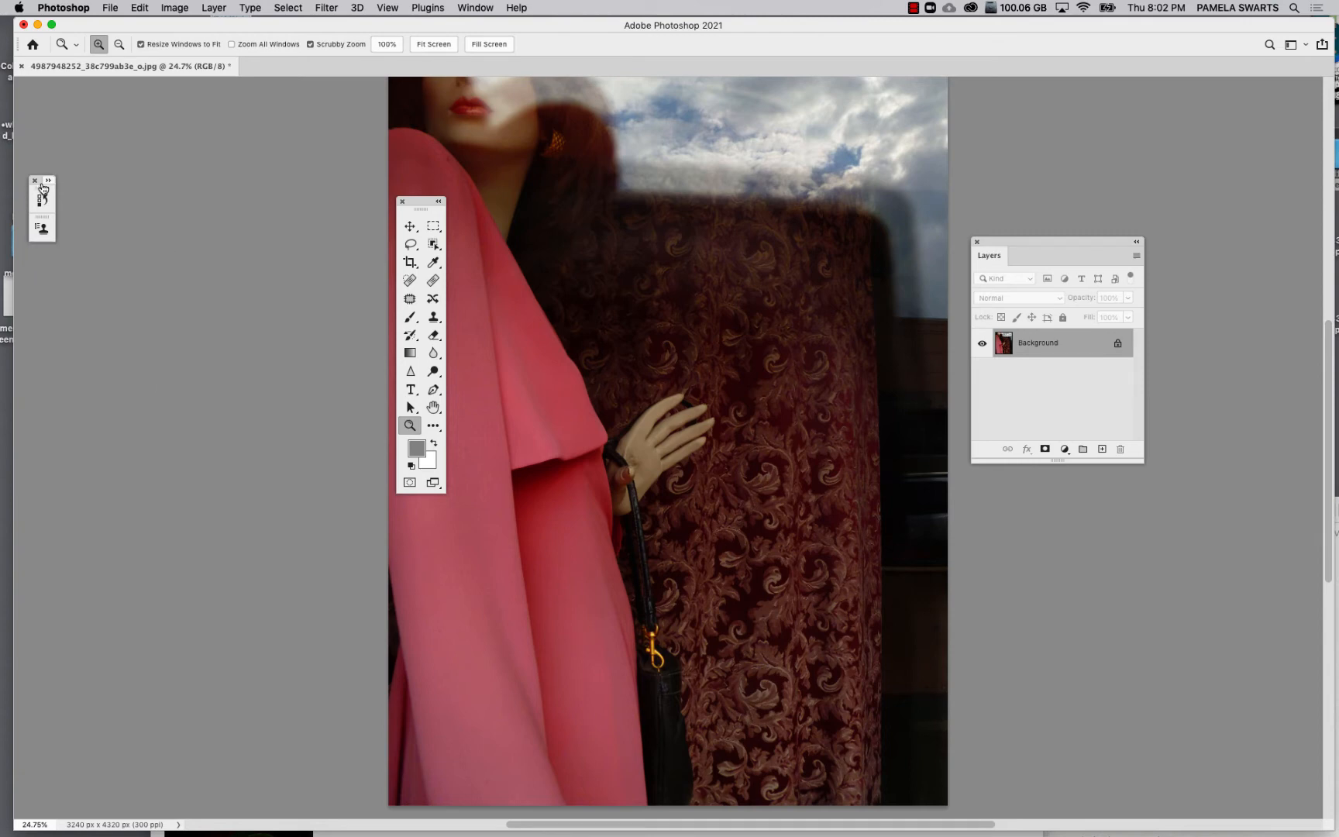
{"action": "left_click", "coordinate": [35, 180]}
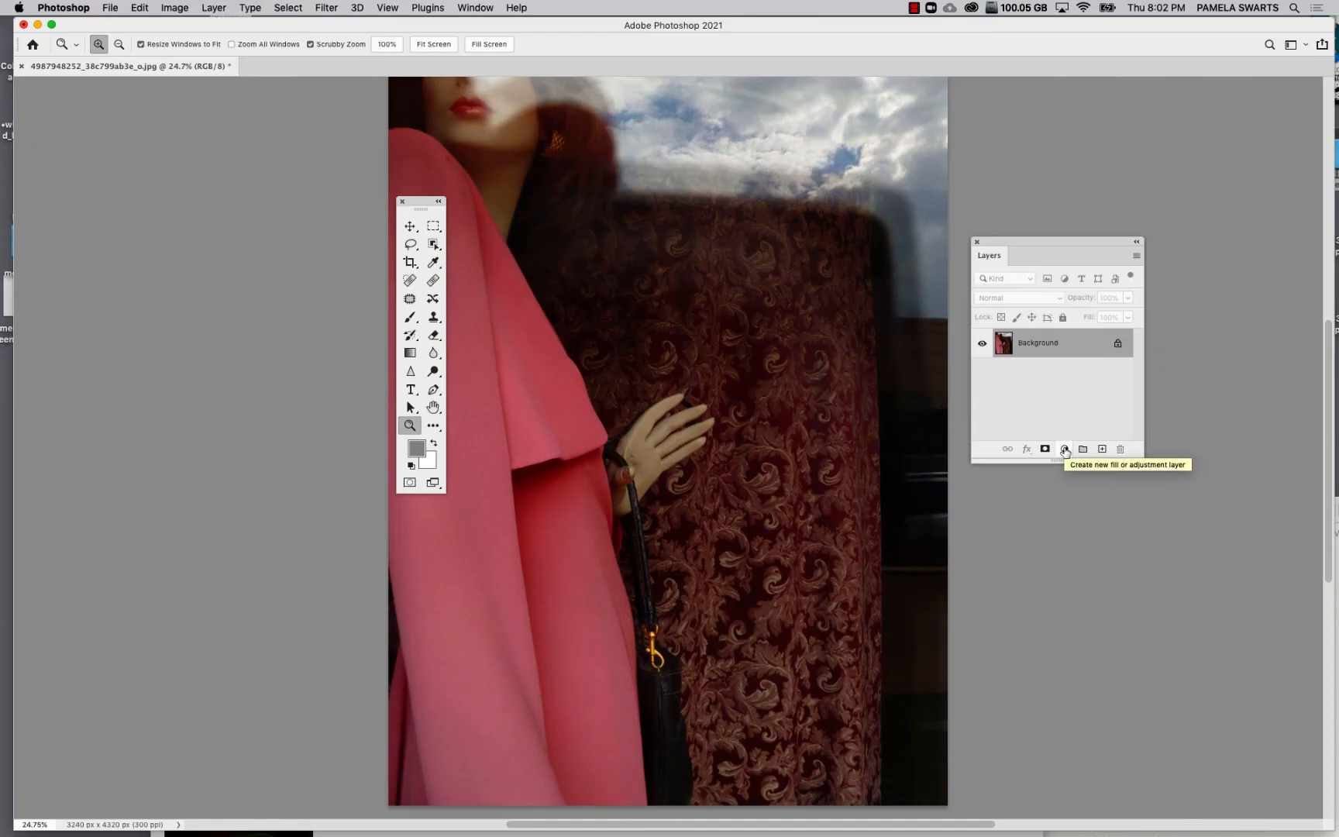
Add a Levels adjustment layer above the Background and arrange its properties beside the layer list without overlap.
{"action": "left_click", "coordinate": [1065, 450]}
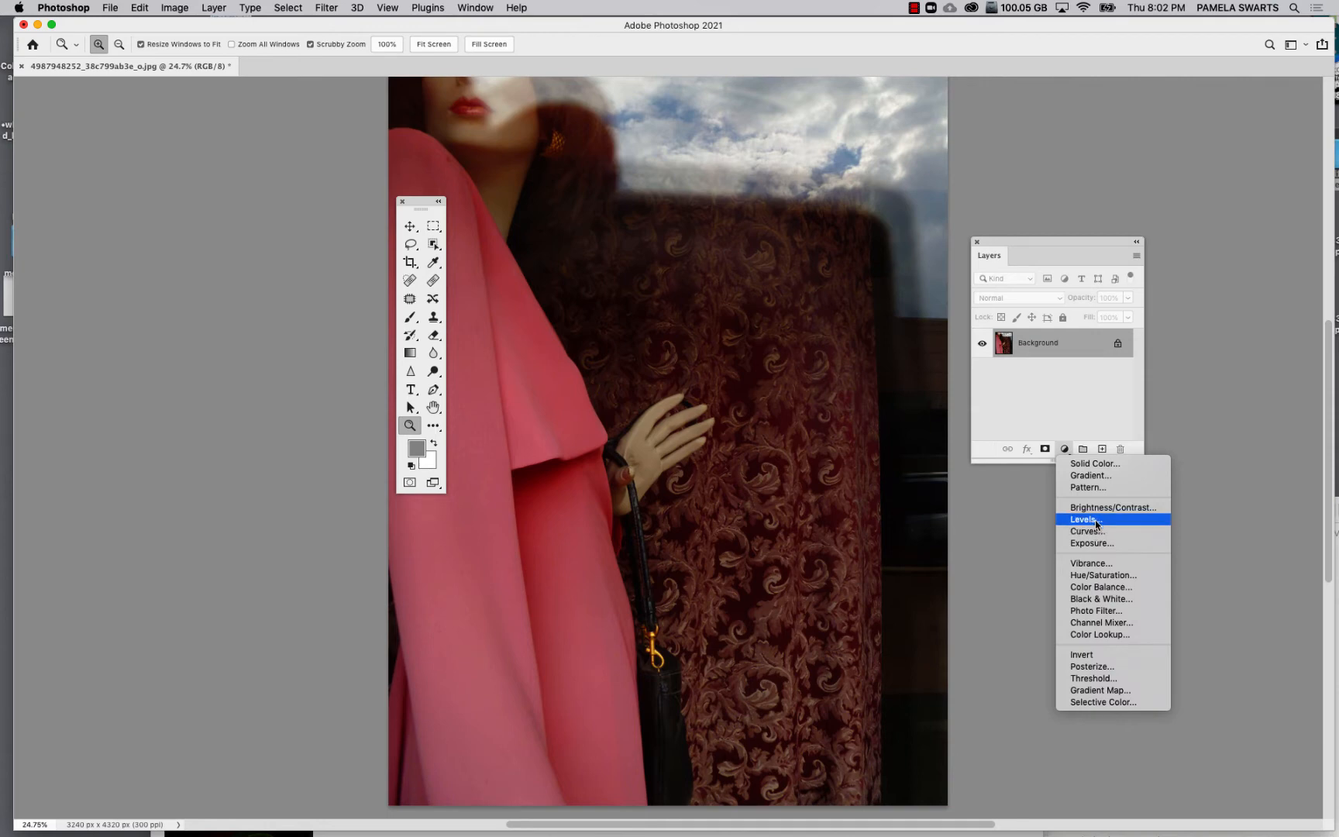
{"action": "left_click", "coordinate": [1097, 520]}
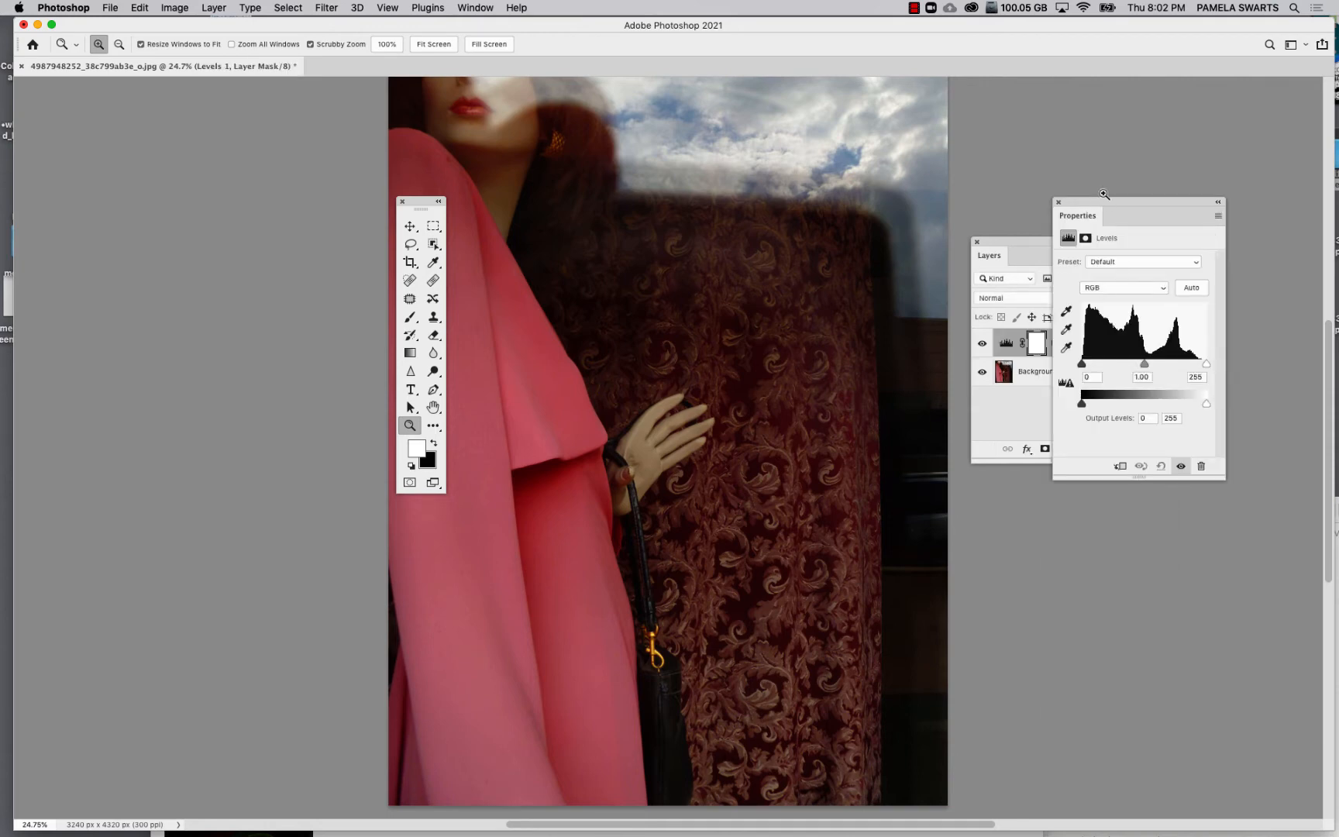
{"action": "left_click_drag", "start_coordinate": [1119, 206], "coordinate": [1188, 208]}
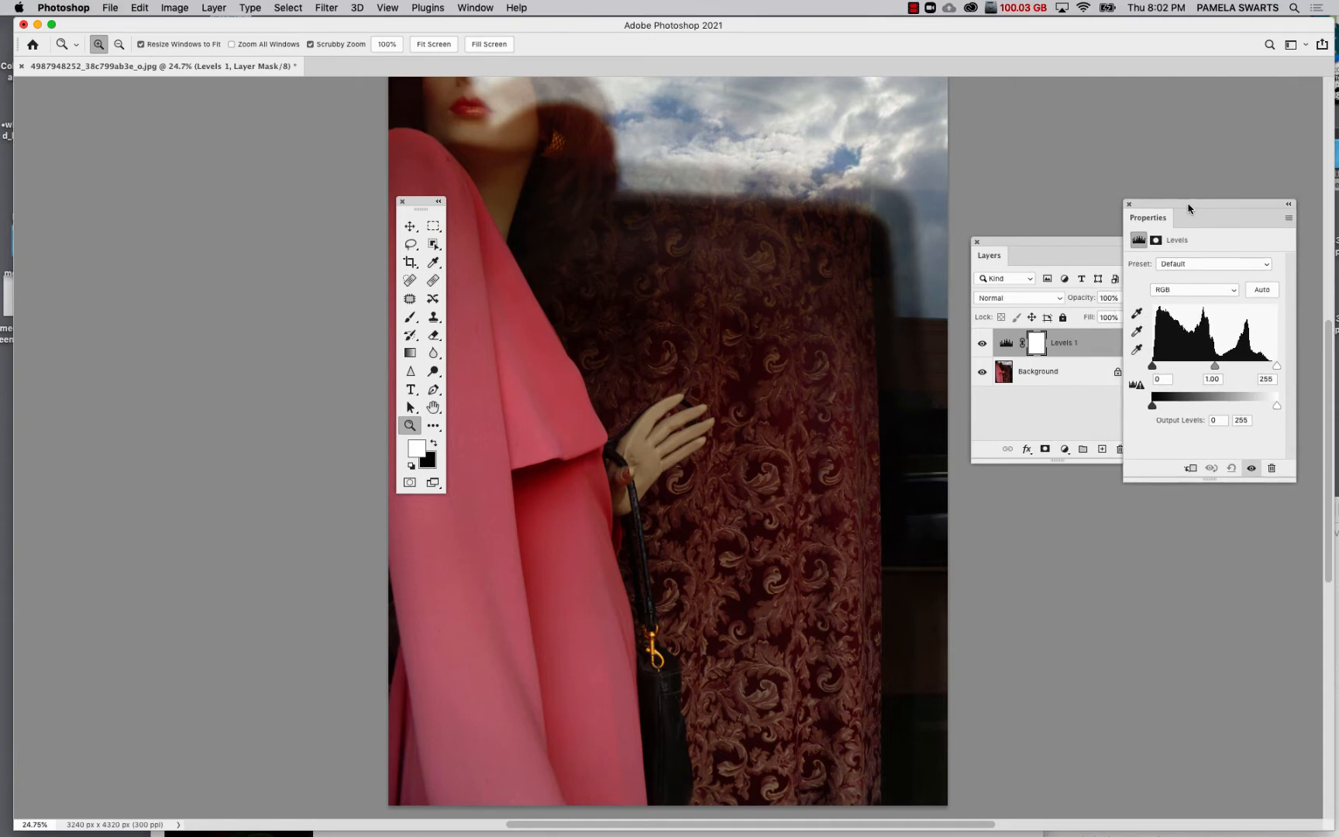
{"action": "left_click_drag", "start_coordinate": [1056, 241], "coordinate": [1022, 232]}
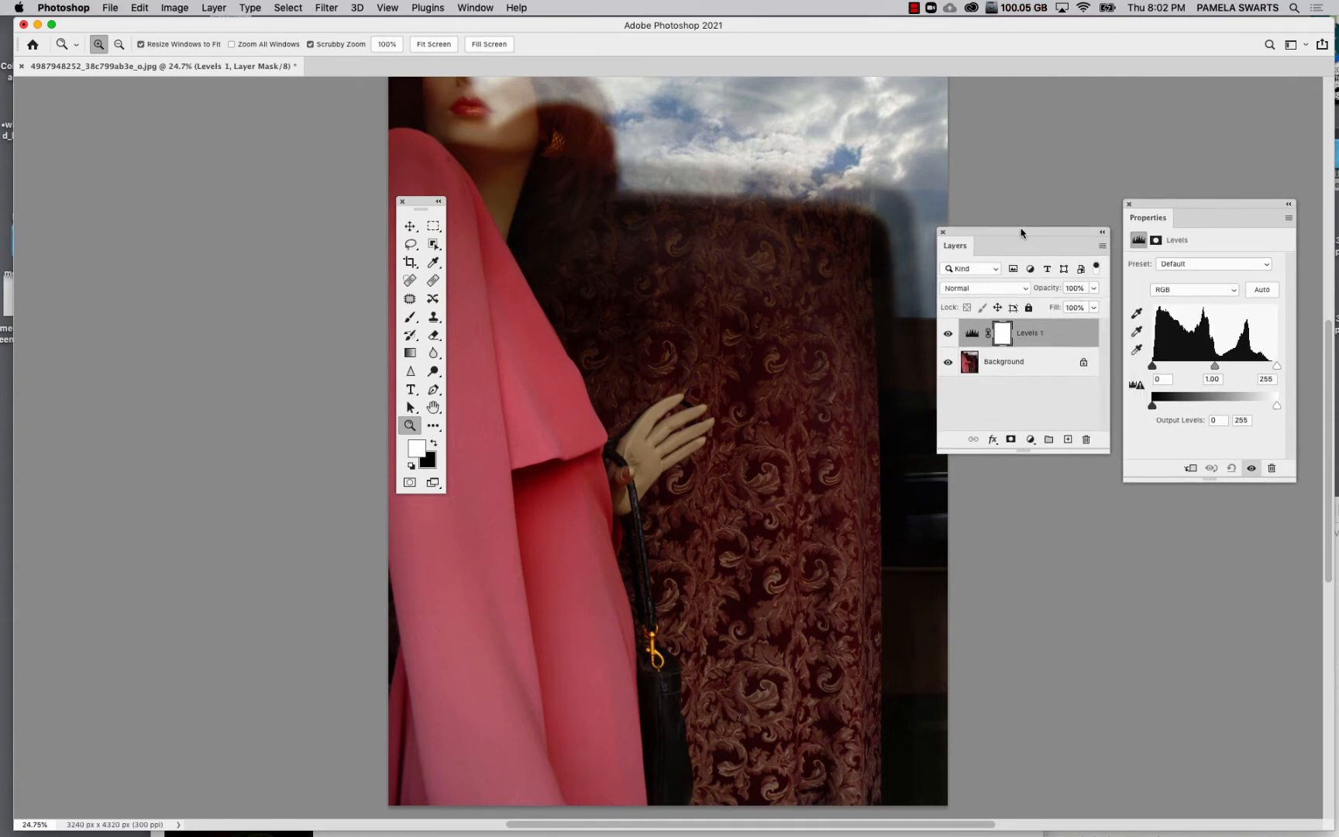
{"action": "left_click", "coordinate": [482, 8]}
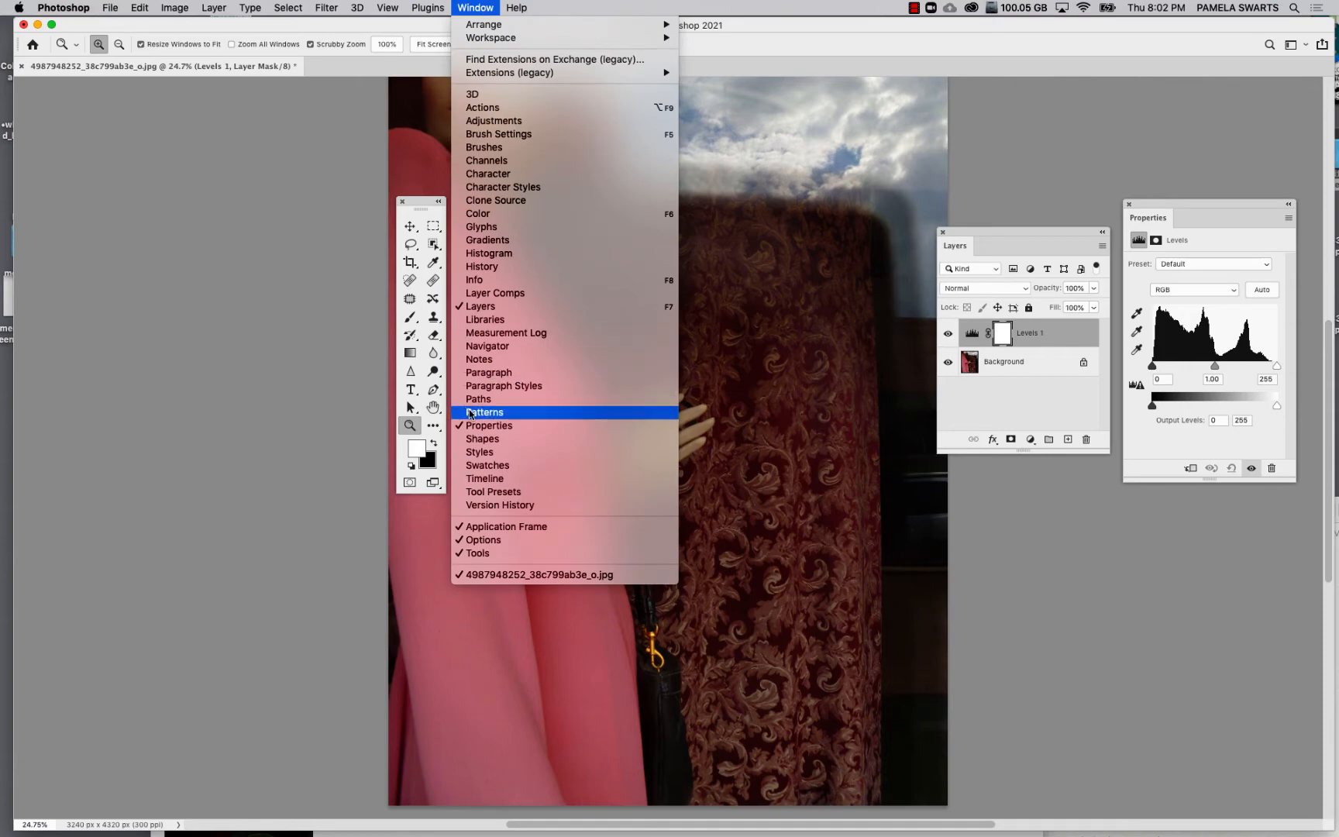
{"action": "left_click", "coordinate": [476, 7]}
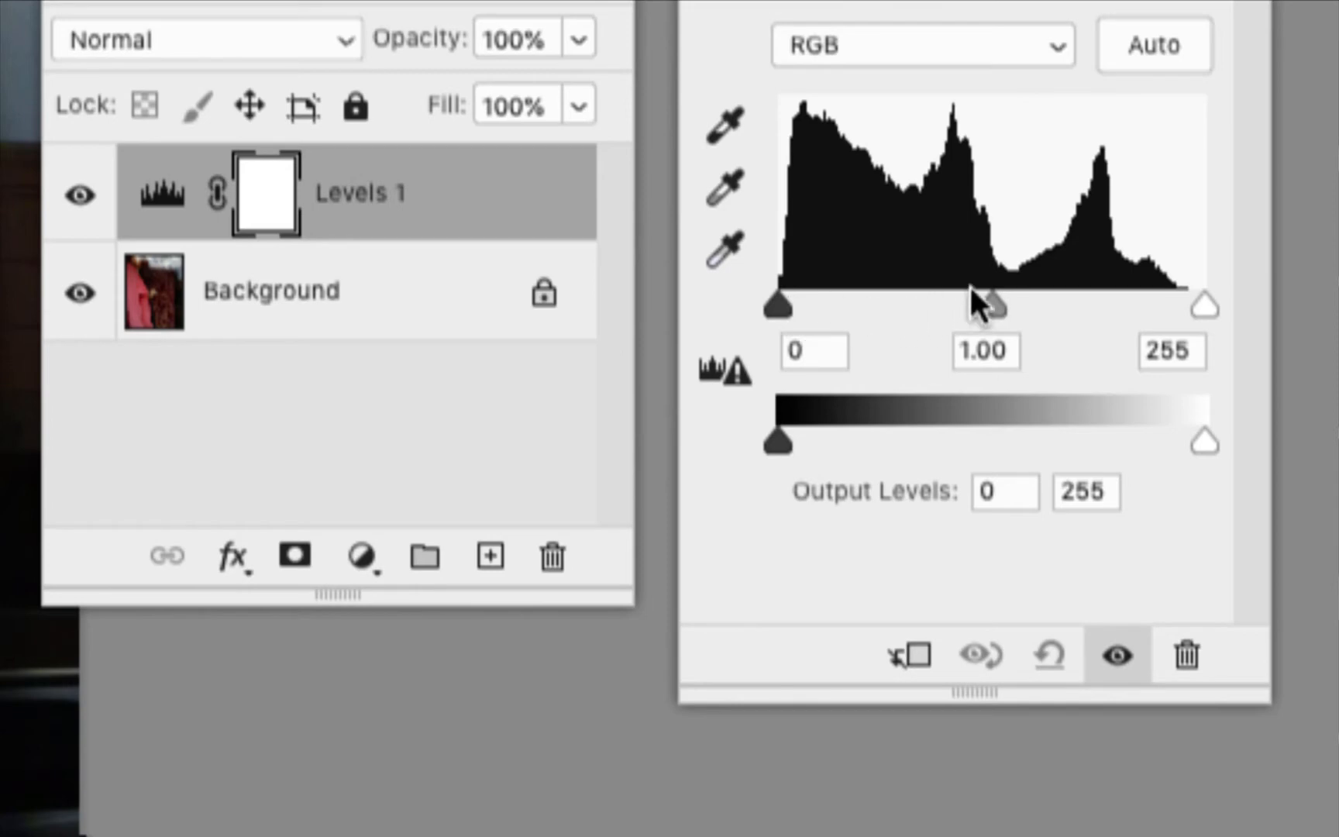
Set the white input level of the Levels adjustment to 246.
{"action": "left_click_drag", "start_coordinate": [1203, 304], "coordinate": [1191, 303]}
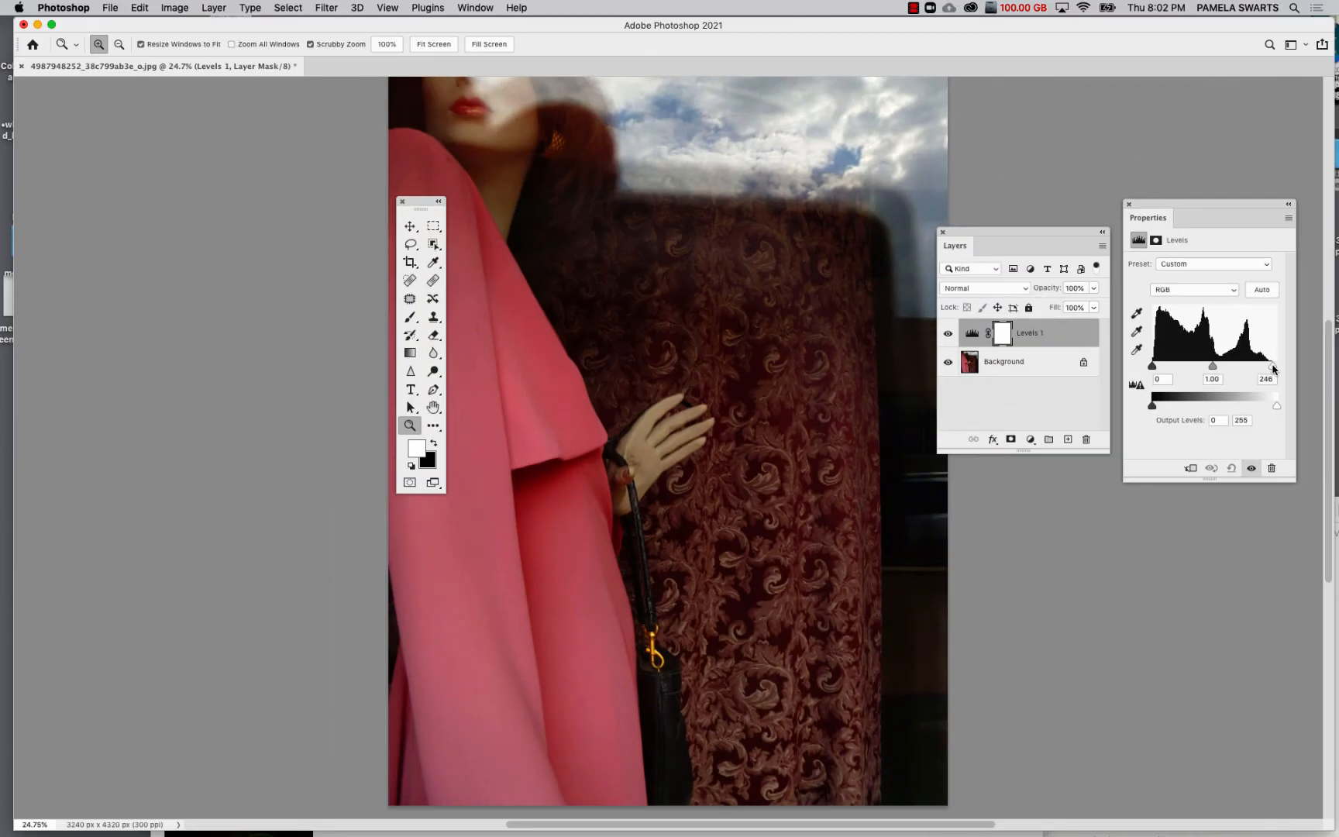
{"action": "left_click_drag", "start_coordinate": [1213, 369], "coordinate": [1213, 372]}
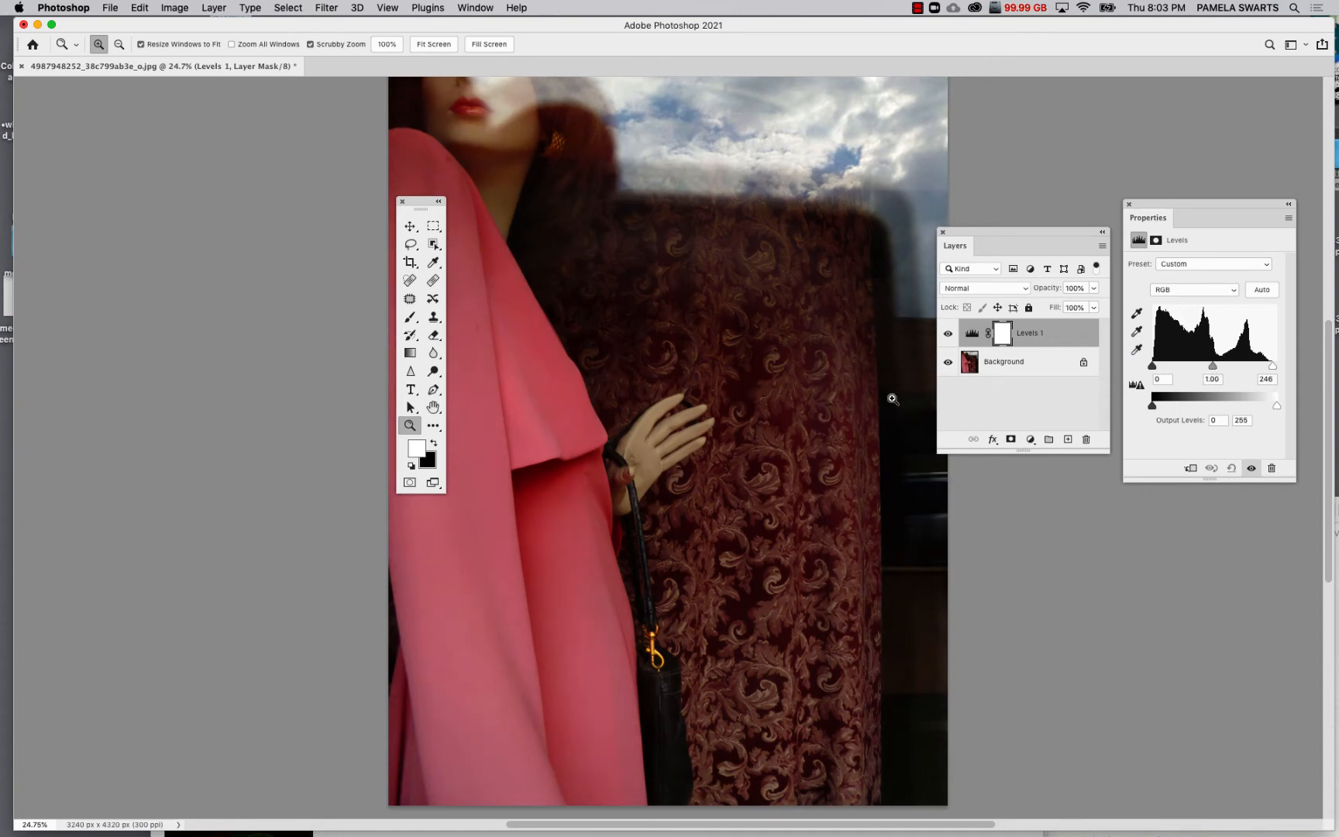
{"action": "scroll", "coordinate": [893, 399], "scroll_direction": "up", "scroll_amount": 2}
{"action": "scroll", "coordinate": [893, 398], "scroll_direction": "down", "scroll_amount": 2}
{"action": "scroll", "coordinate": [893, 398], "scroll_direction": "left", "scroll_amount": 3}
{"action": "scroll", "coordinate": [892, 398], "scroll_direction": "down", "scroll_amount": 2}
{"action": "scroll", "coordinate": [893, 398], "scroll_direction": "right", "scroll_amount": 4}
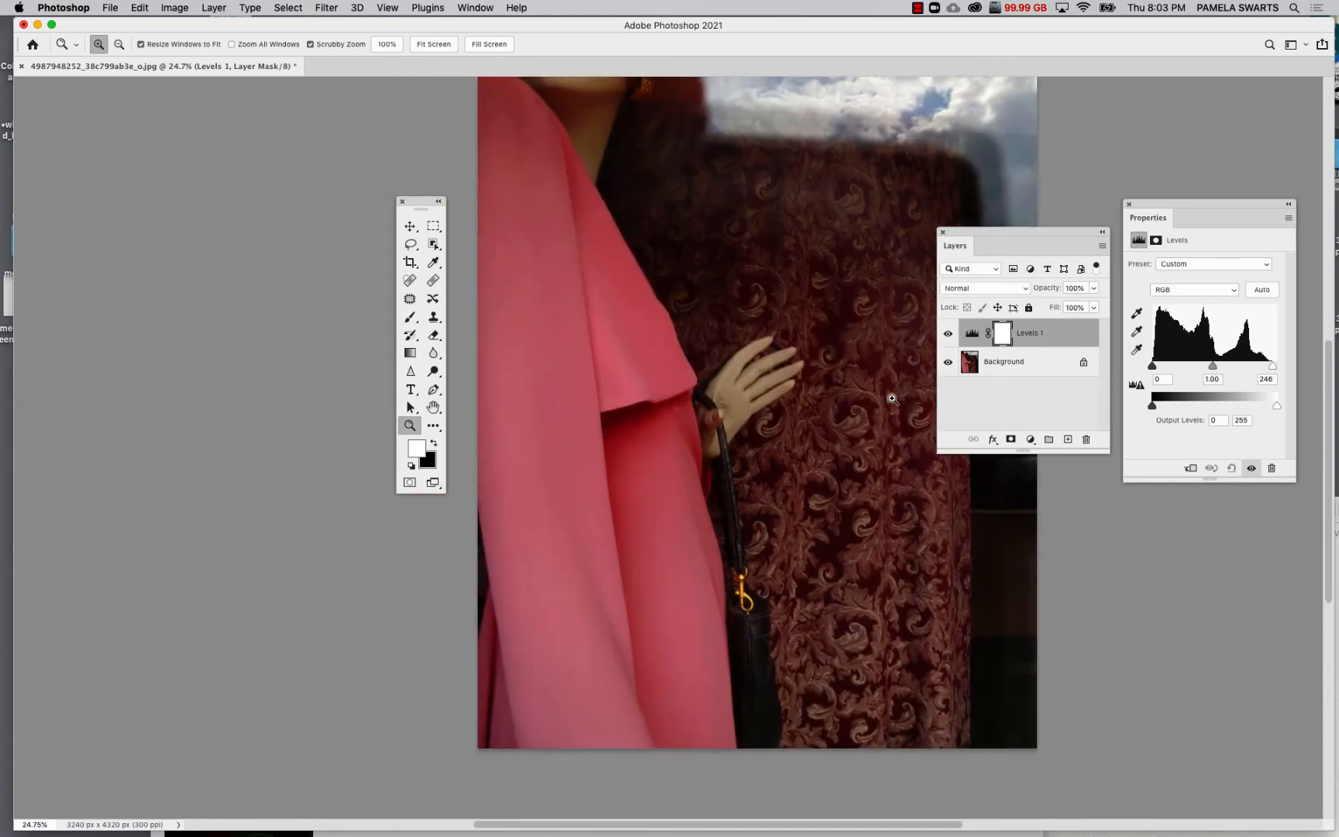
{"action": "scroll", "coordinate": [893, 399], "scroll_direction": "up", "scroll_amount": 2}
{"action": "scroll", "coordinate": [893, 398], "scroll_direction": "down", "scroll_amount": 2}
{"action": "scroll", "coordinate": [893, 398], "scroll_direction": "down", "scroll_amount": 1}
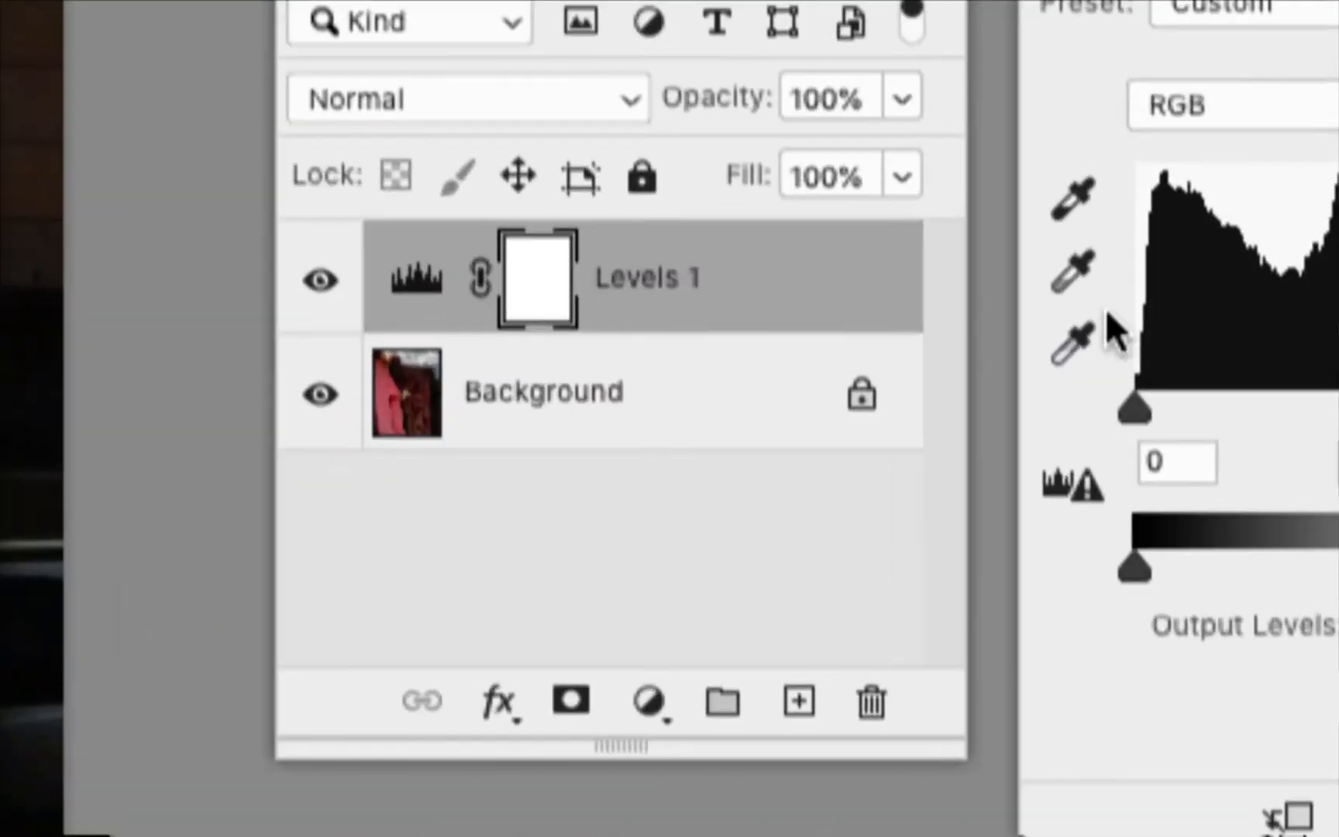
Choose the gray point eyedropper of the Levels adjustment and sample the dark window area right of the patterned curtain.
{"action": "left_click", "coordinate": [1133, 329]}
{"action": "left_click", "coordinate": [1077, 345]}
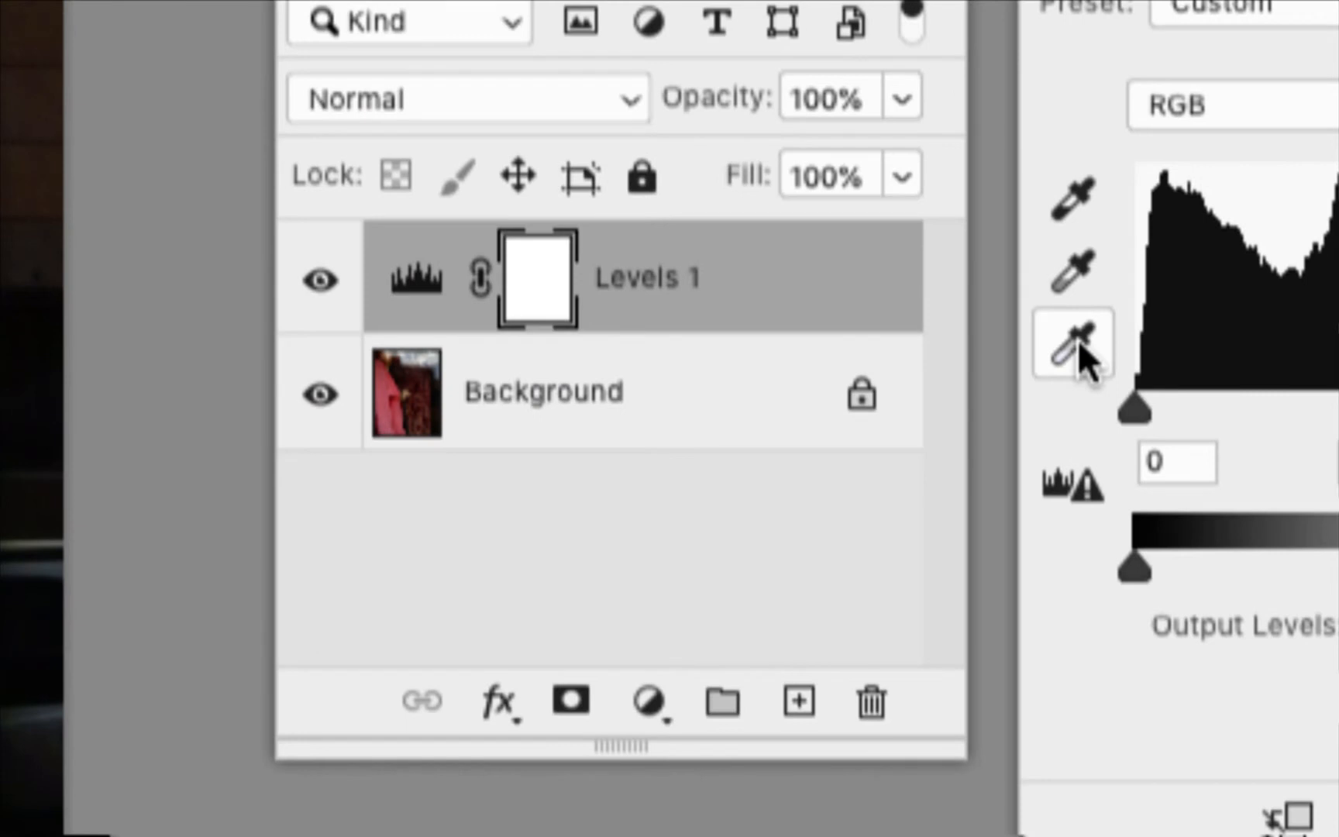
{"action": "left_click", "coordinate": [1071, 278]}
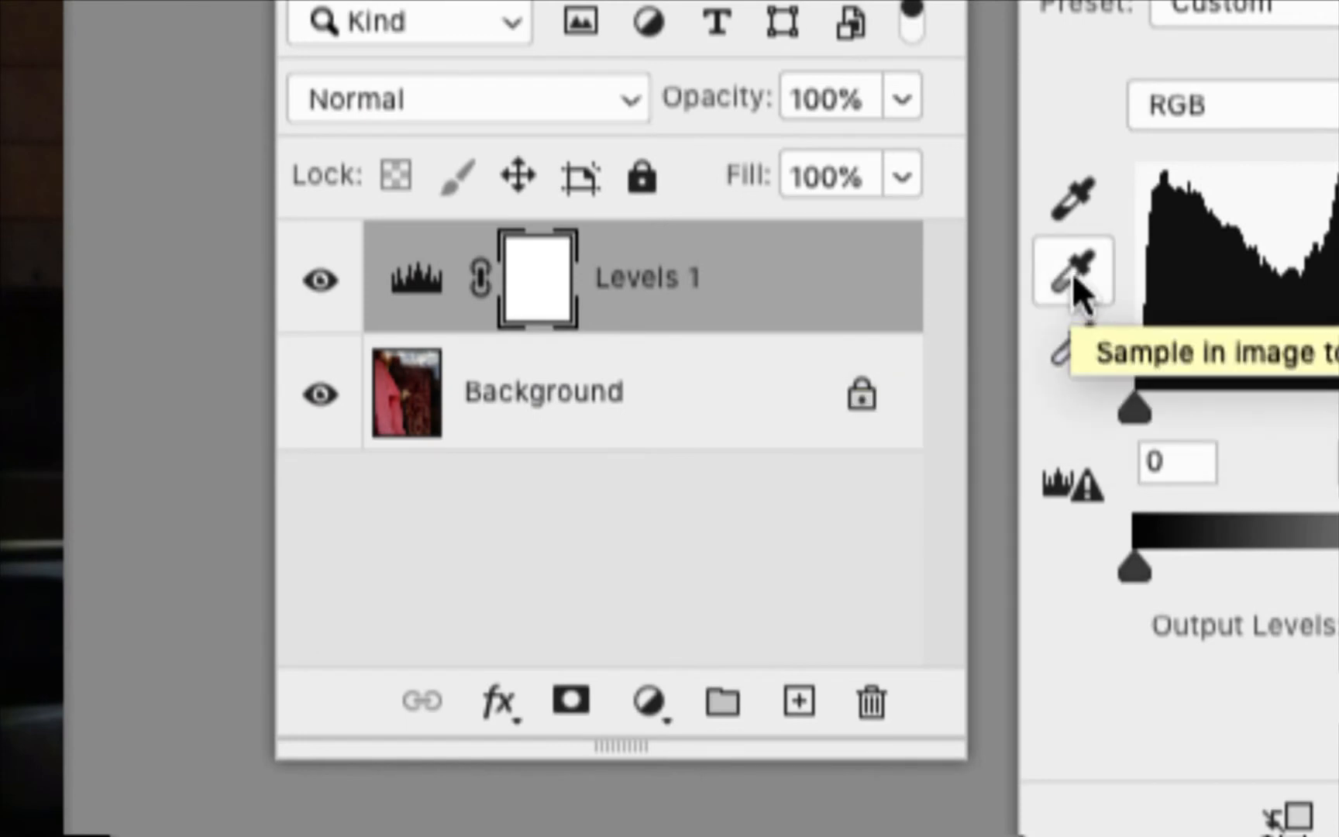
{"action": "left_click", "coordinate": [1060, 205]}
{"action": "left_click", "coordinate": [1072, 360]}
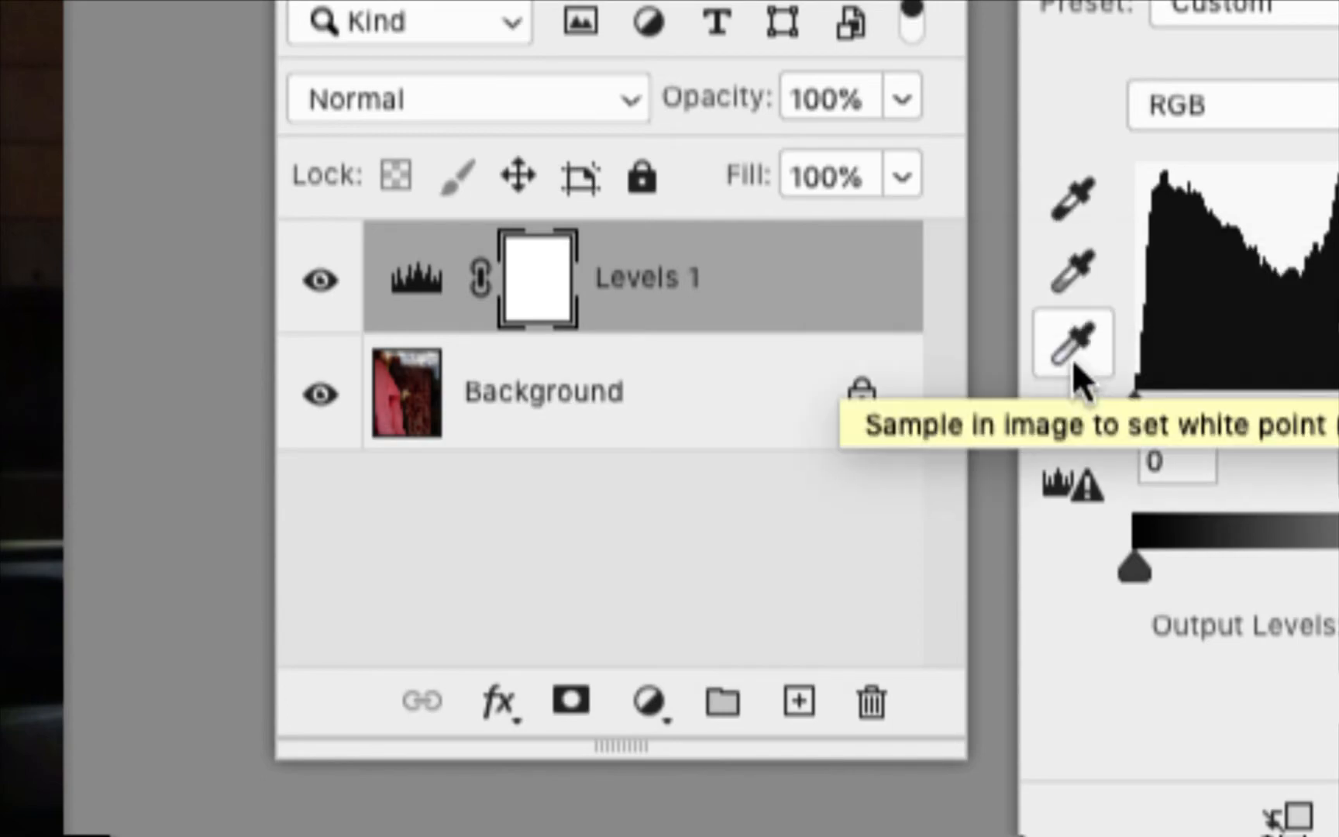
{"action": "left_click", "coordinate": [1064, 270]}
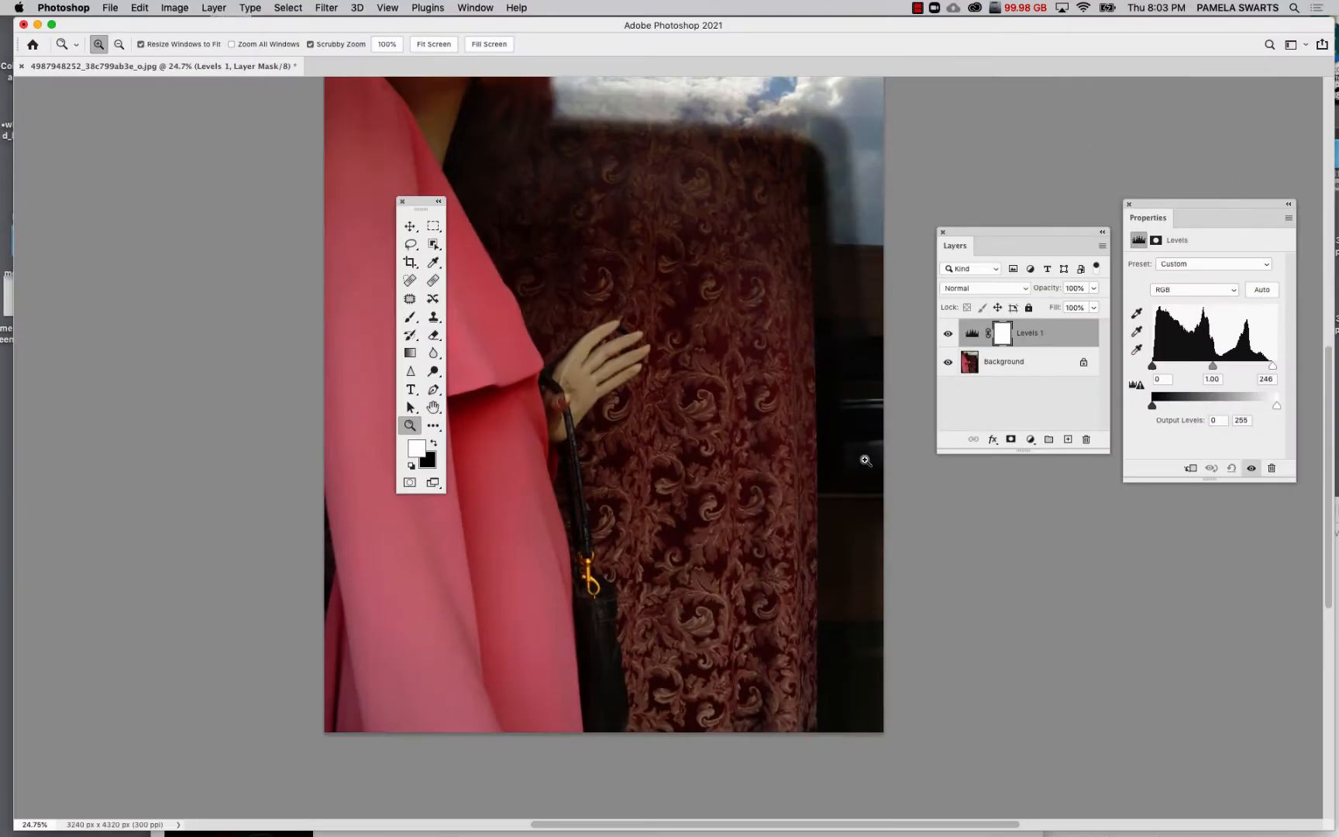
{"action": "left_click", "coordinate": [1138, 334]}
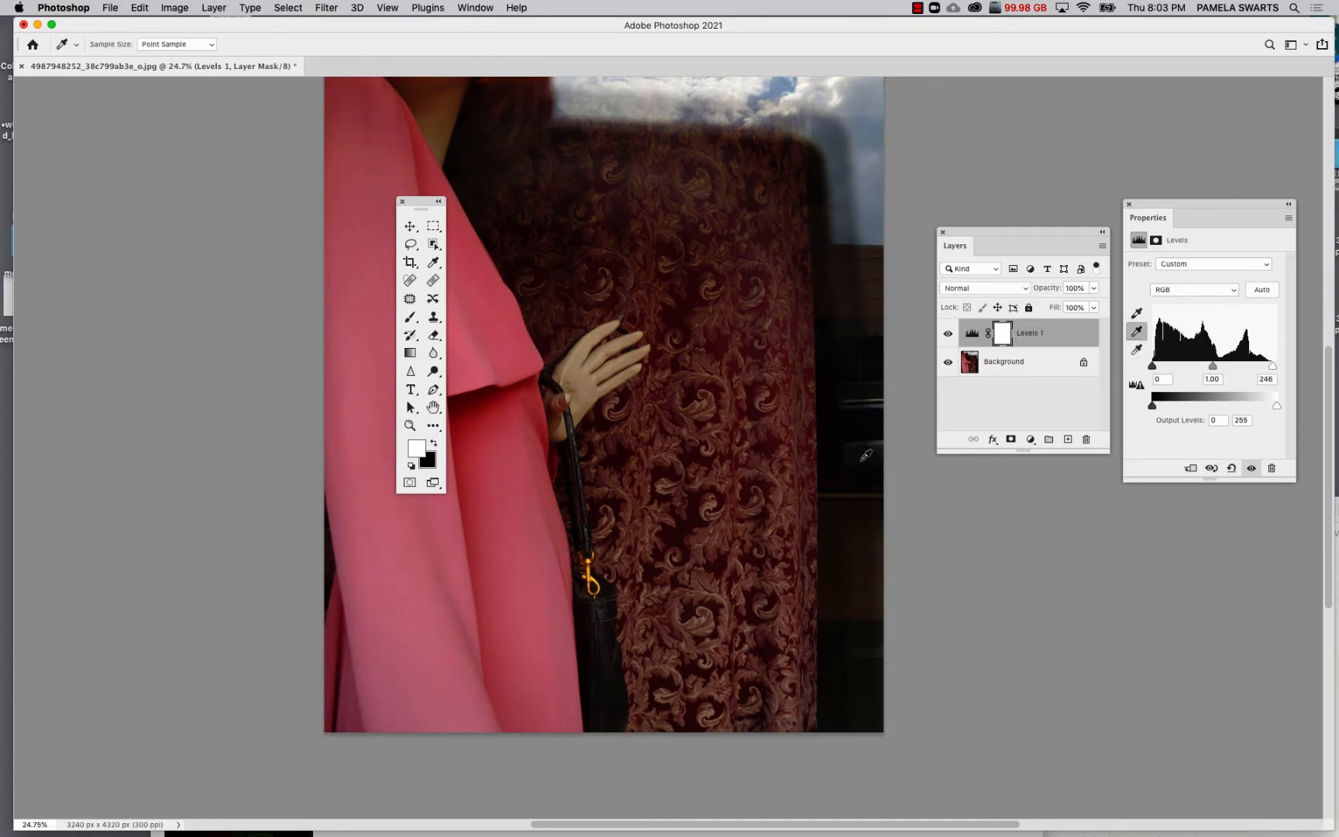
{"action": "scroll", "coordinate": [867, 456], "scroll_direction": "up", "scroll_amount": 4}
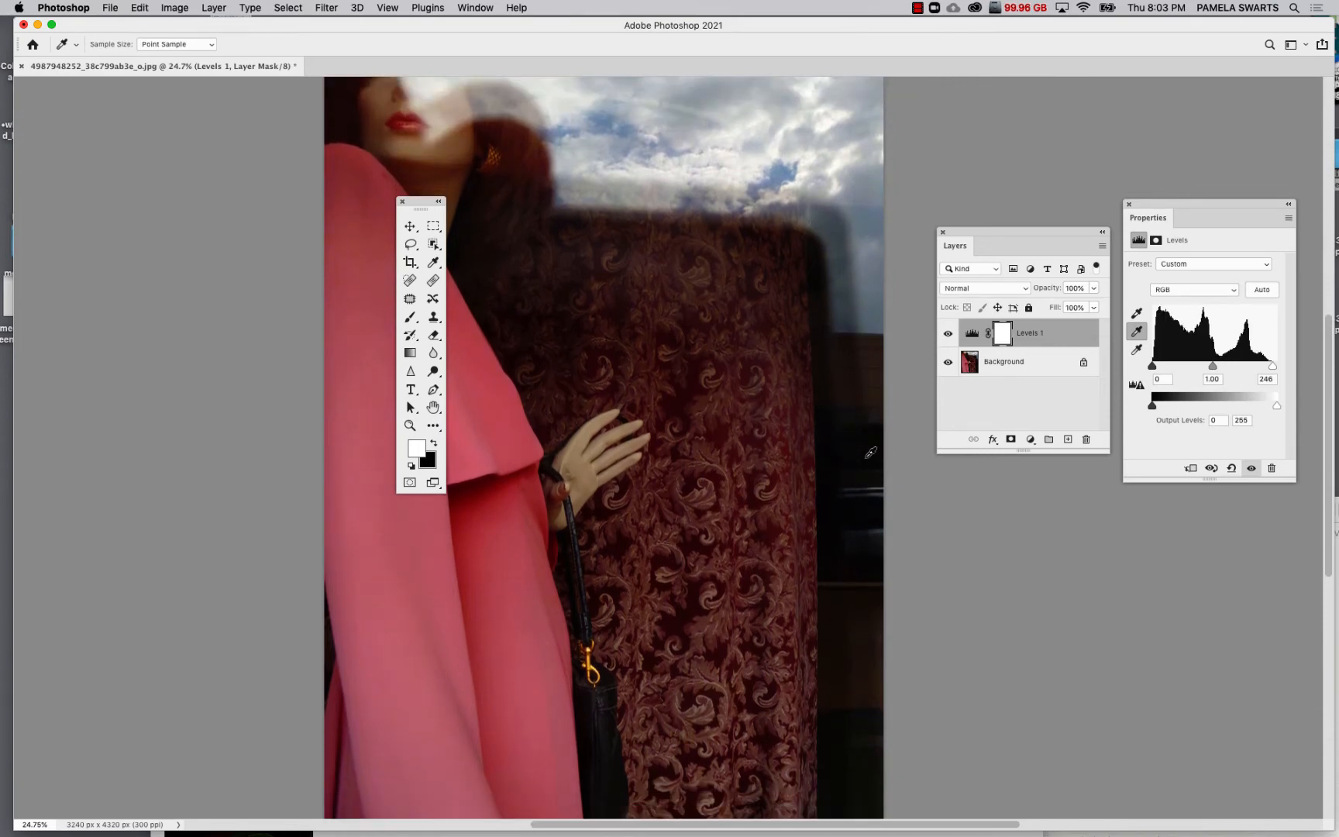
Undo the Levels changes and sample the gray point again in the dark window area right of the curtain.
{"action": "key", "text": "super+z"}
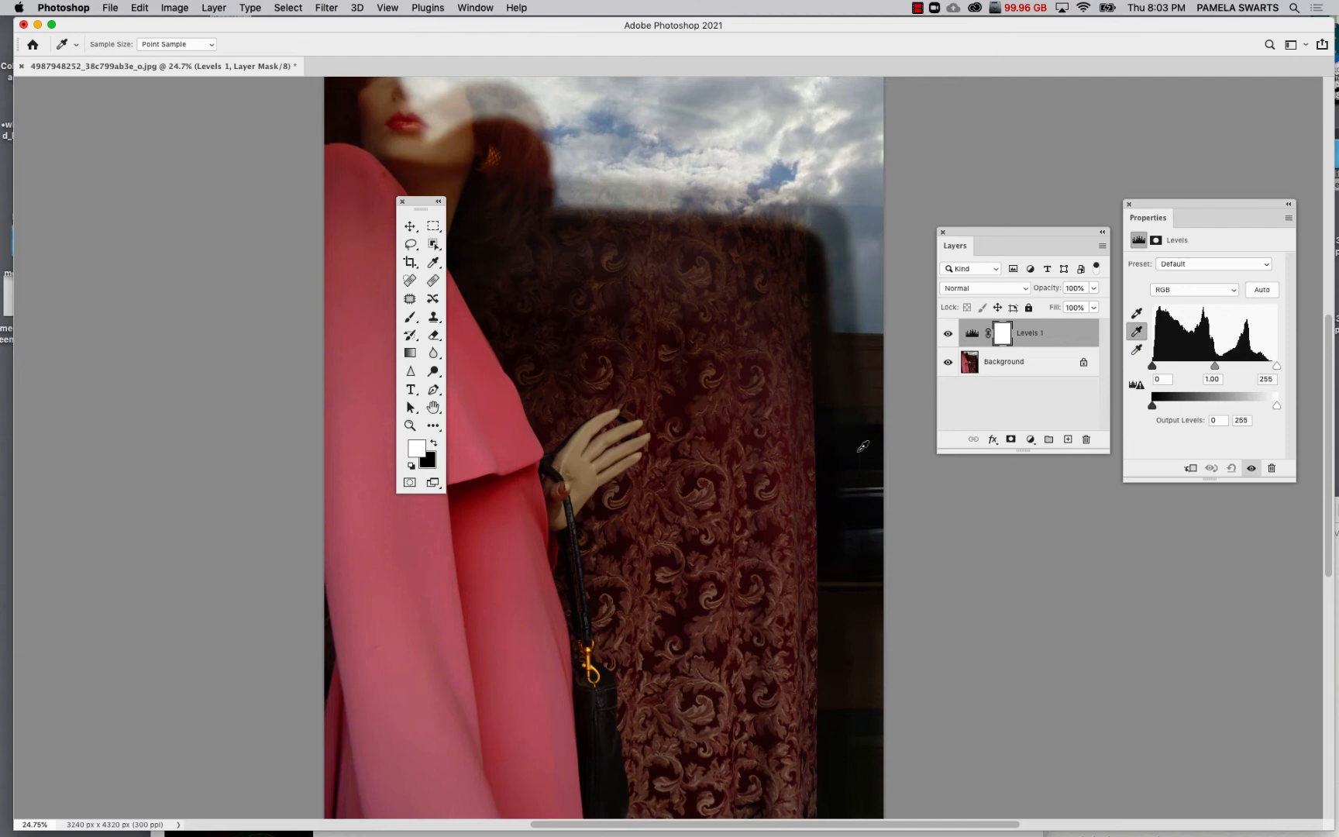
{"action": "scroll", "coordinate": [863, 447], "scroll_direction": "down", "scroll_amount": 2}
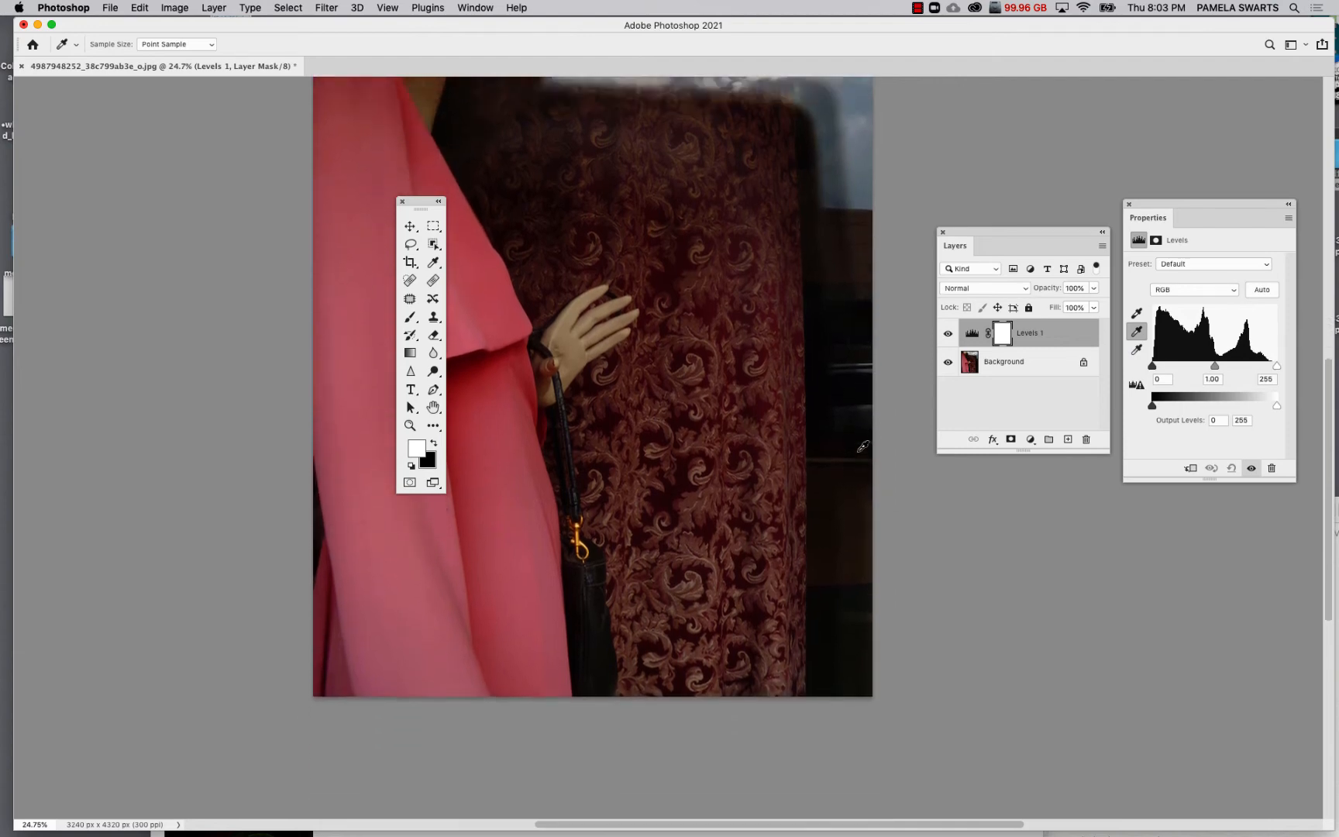
{"action": "scroll", "coordinate": [862, 446], "scroll_direction": "up", "scroll_amount": 2}
{"action": "scroll", "coordinate": [863, 447], "scroll_direction": "left", "scroll_amount": 2}
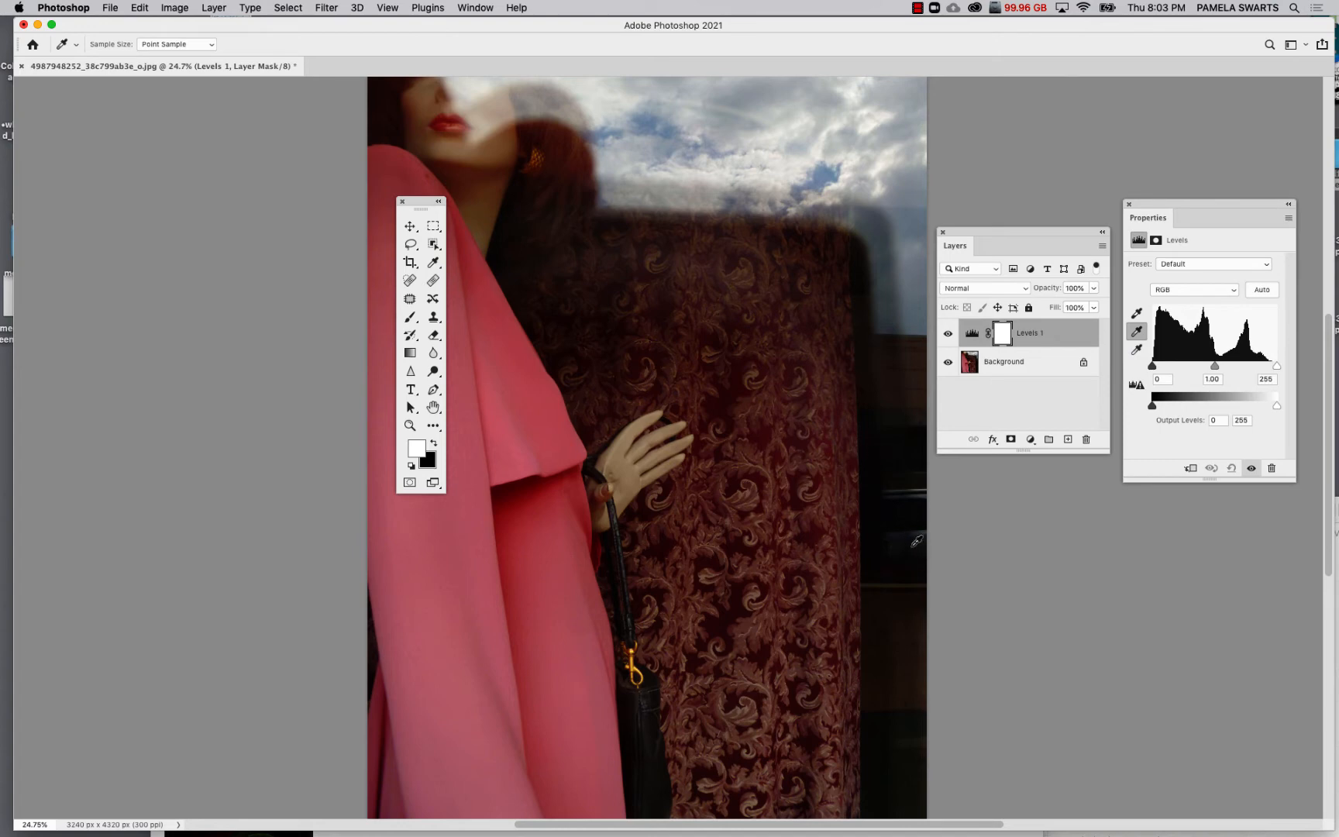
{"action": "scroll", "coordinate": [915, 540], "scroll_direction": "right", "scroll_amount": 2}
{"action": "scroll", "coordinate": [915, 541], "scroll_direction": "down", "scroll_amount": 2}
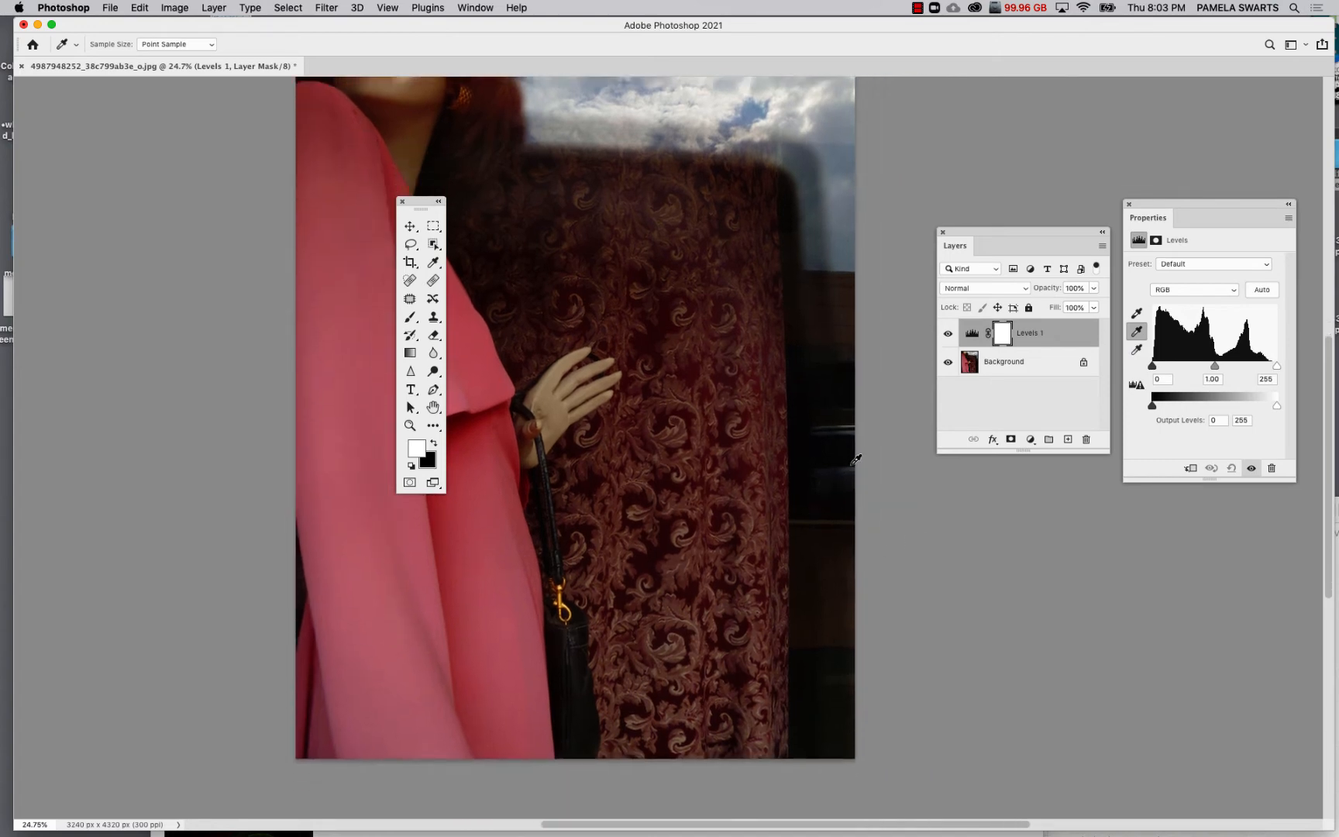
{"action": "left_click", "coordinate": [828, 477]}
{"action": "scroll", "coordinate": [829, 478], "scroll_direction": "up", "scroll_amount": 2}
{"action": "scroll", "coordinate": [828, 477], "scroll_direction": "left", "scroll_amount": 1}
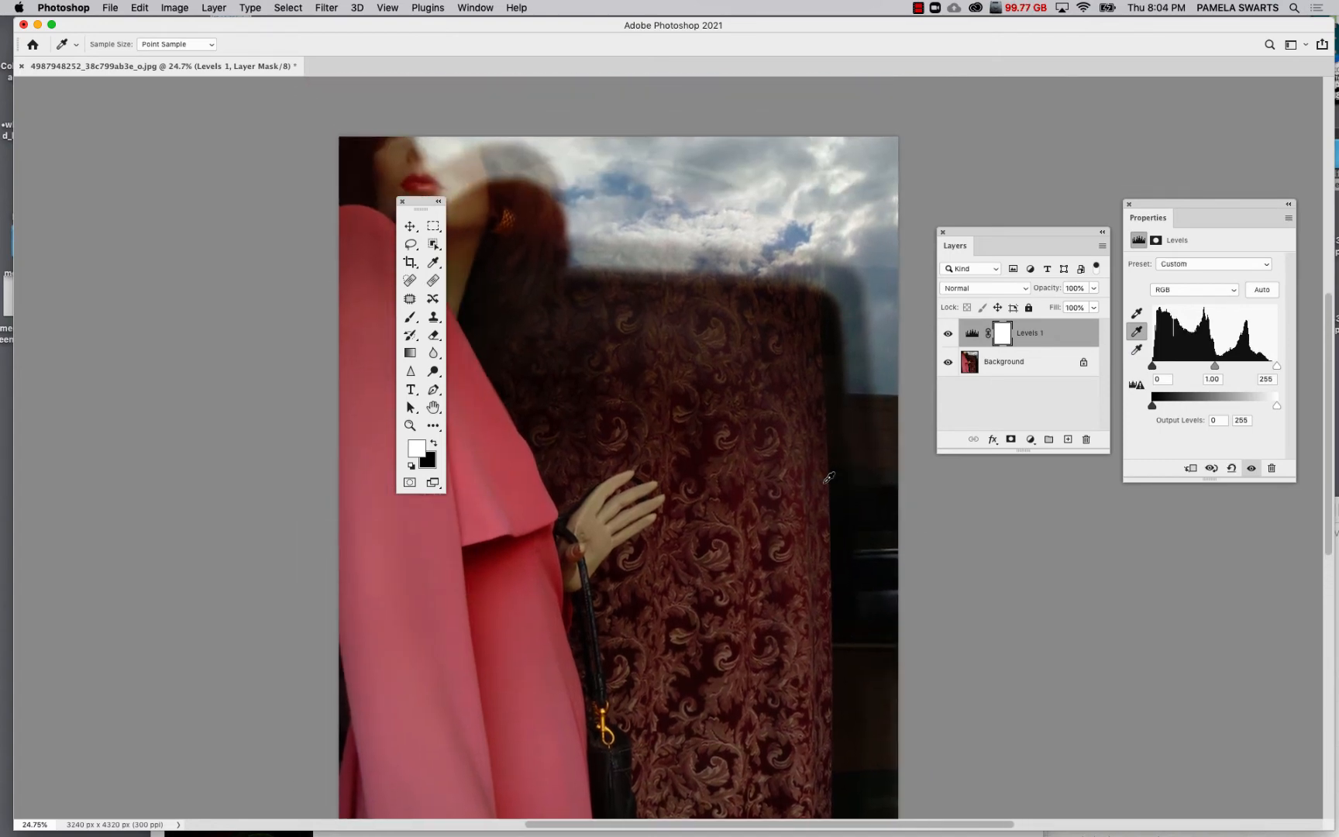
Undo the last Levels gray point sample, close the adjustment's properties and hide the Levels 1 layer.
{"action": "key", "text": "super+z"}
{"action": "left_click", "coordinate": [1129, 204]}
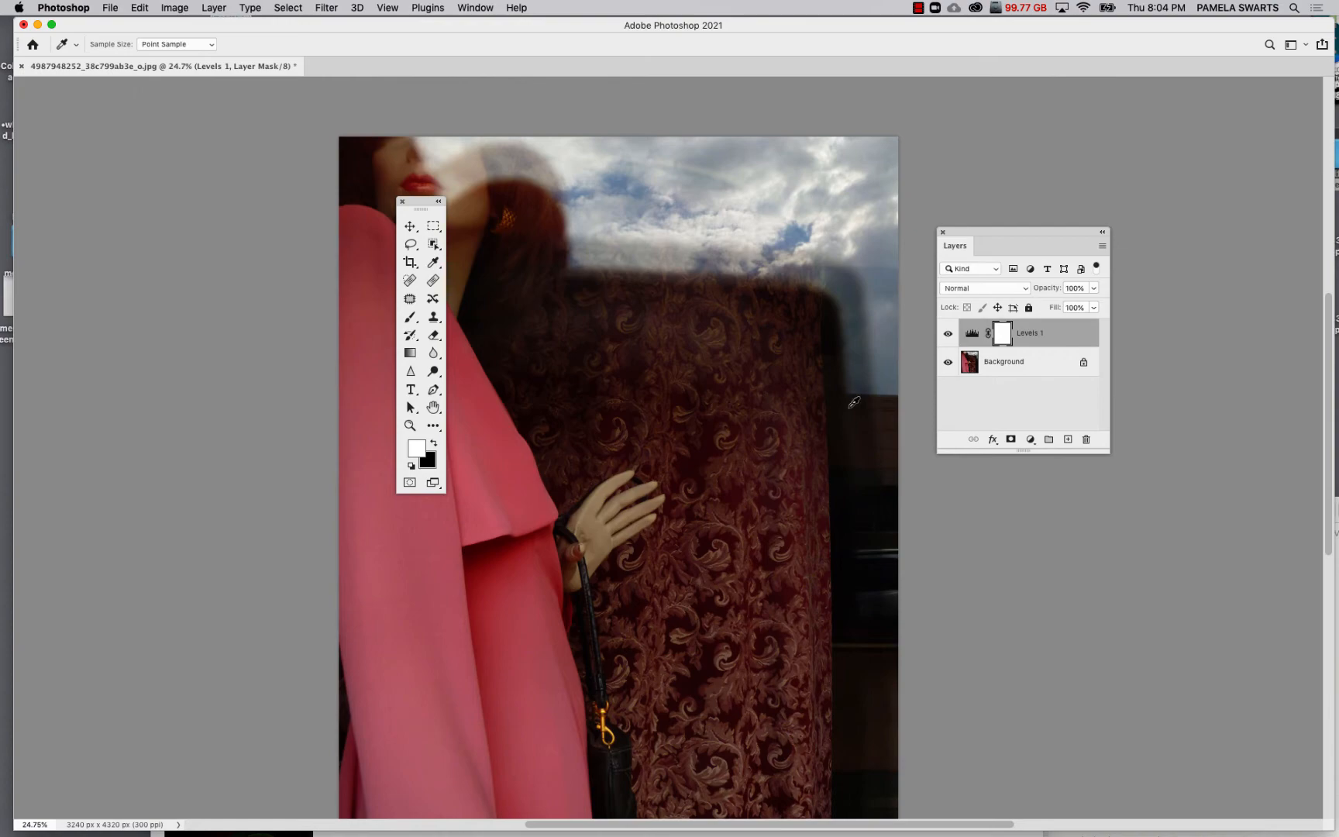
{"action": "key", "text": "super+minus"}
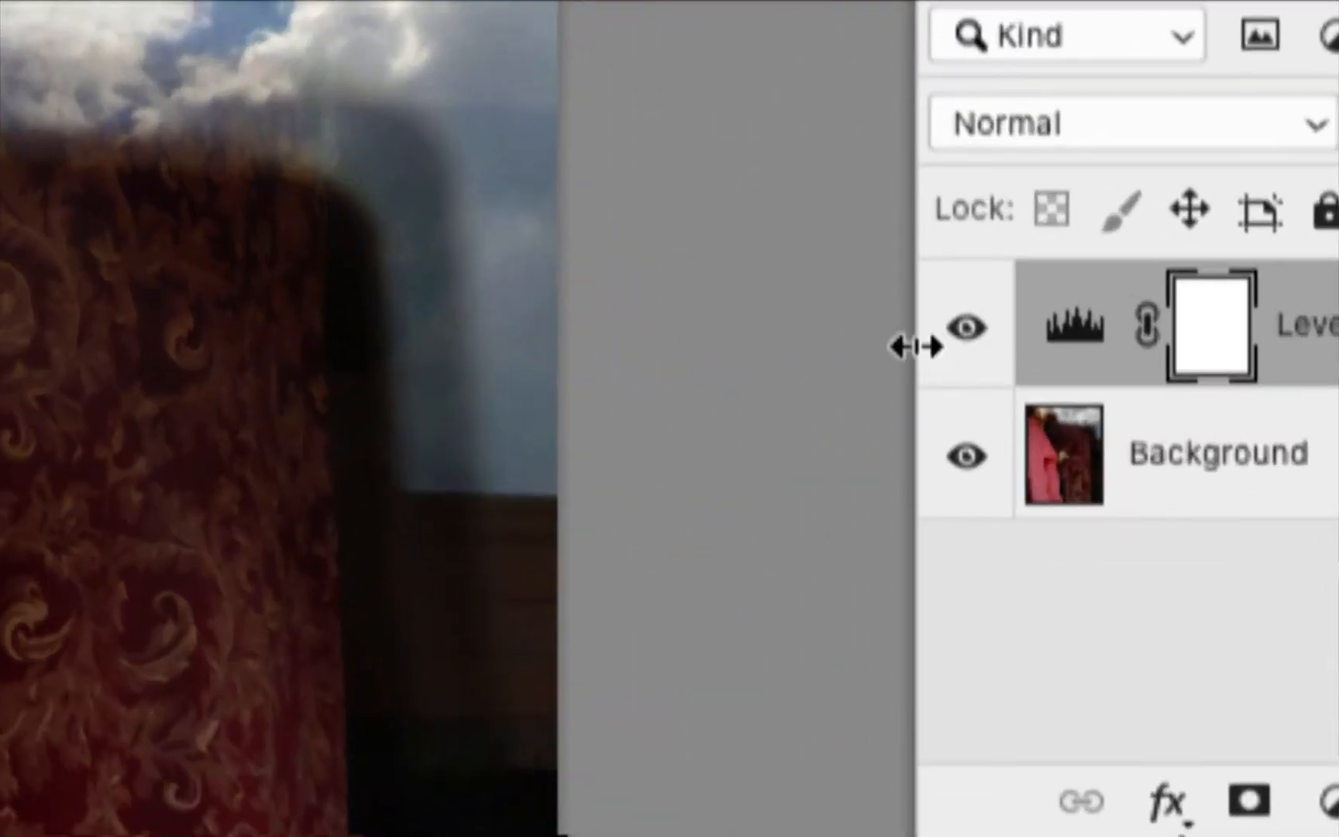
{"action": "left_click", "coordinate": [948, 334]}
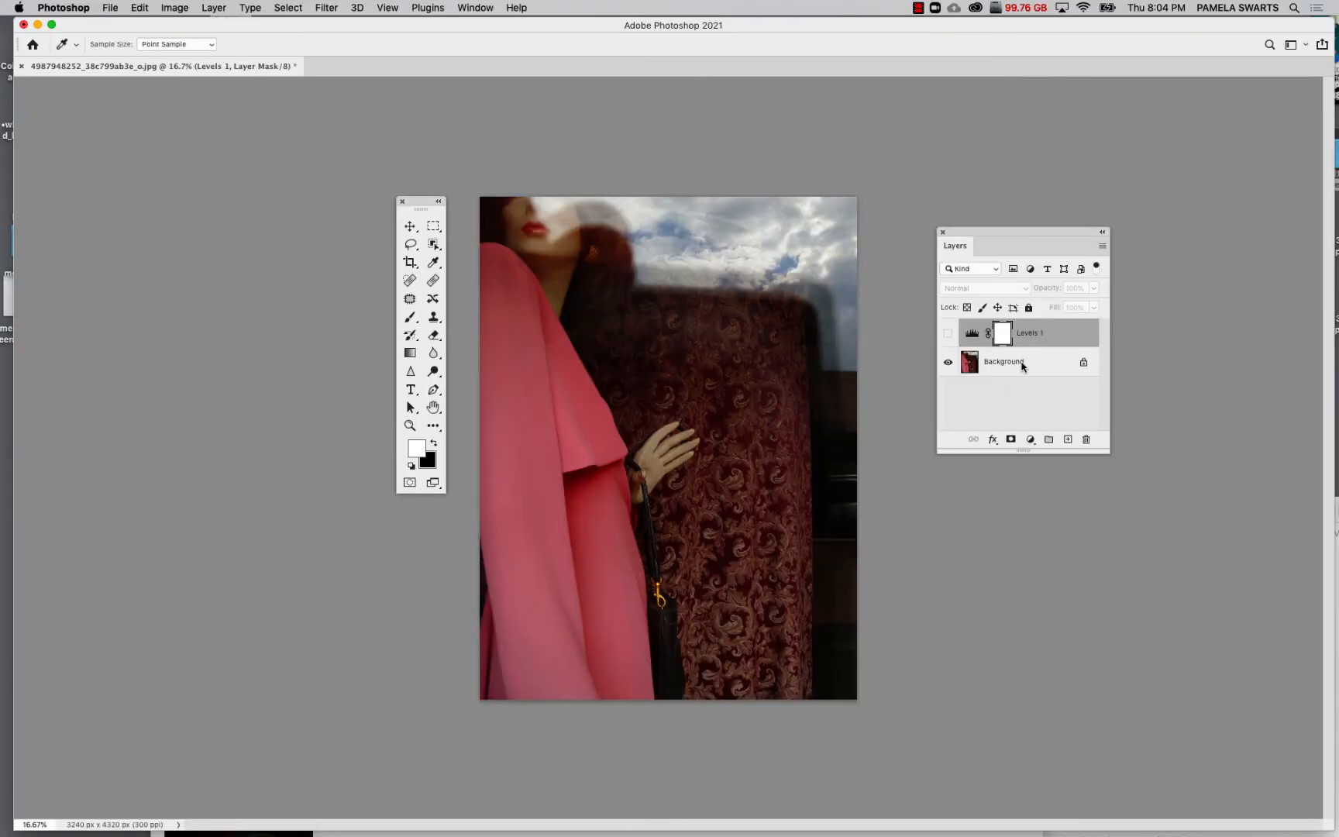
Add a Curves adjustment layer above the hidden Levels 1 layer.
{"action": "left_click", "coordinate": [1032, 445]}
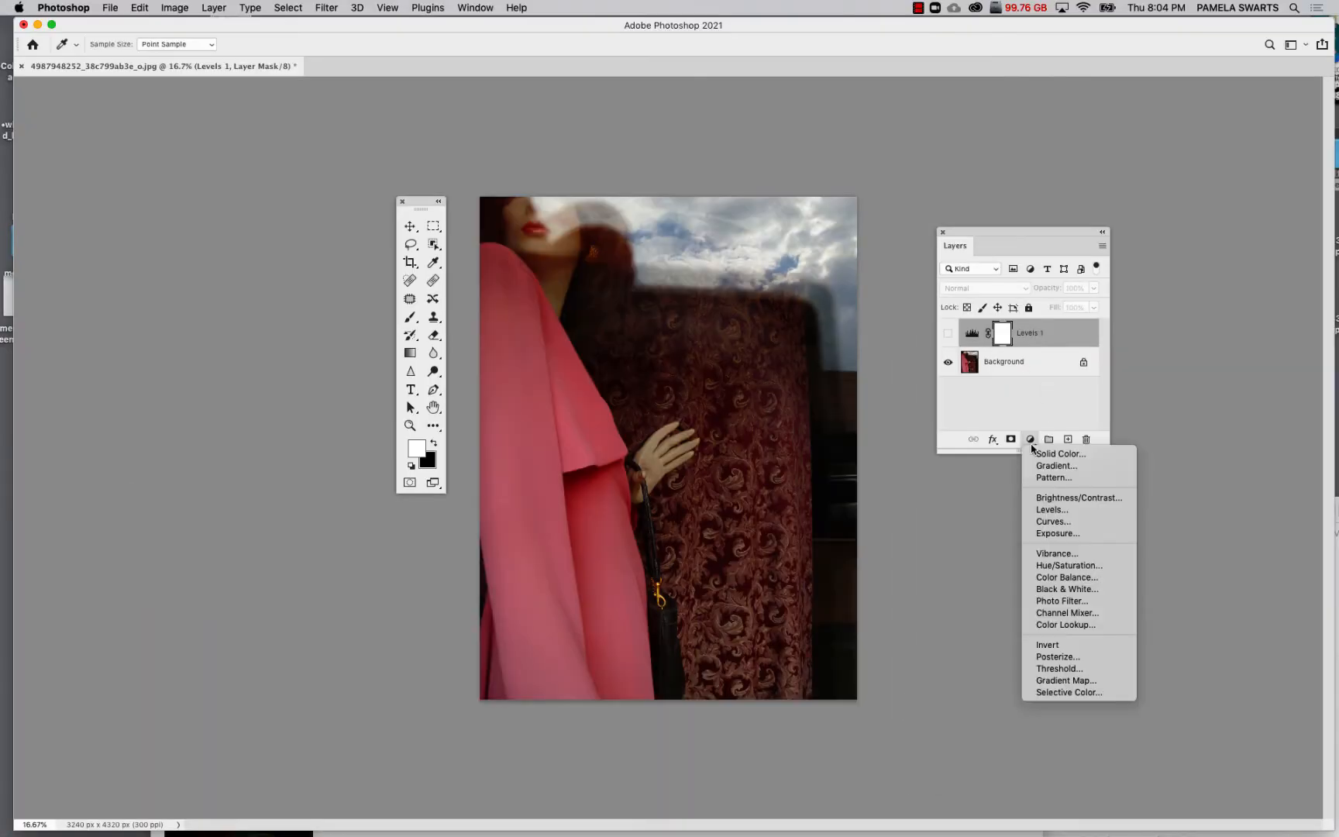
{"action": "left_click", "coordinate": [1043, 524]}
{"action": "key", "text": "z"}
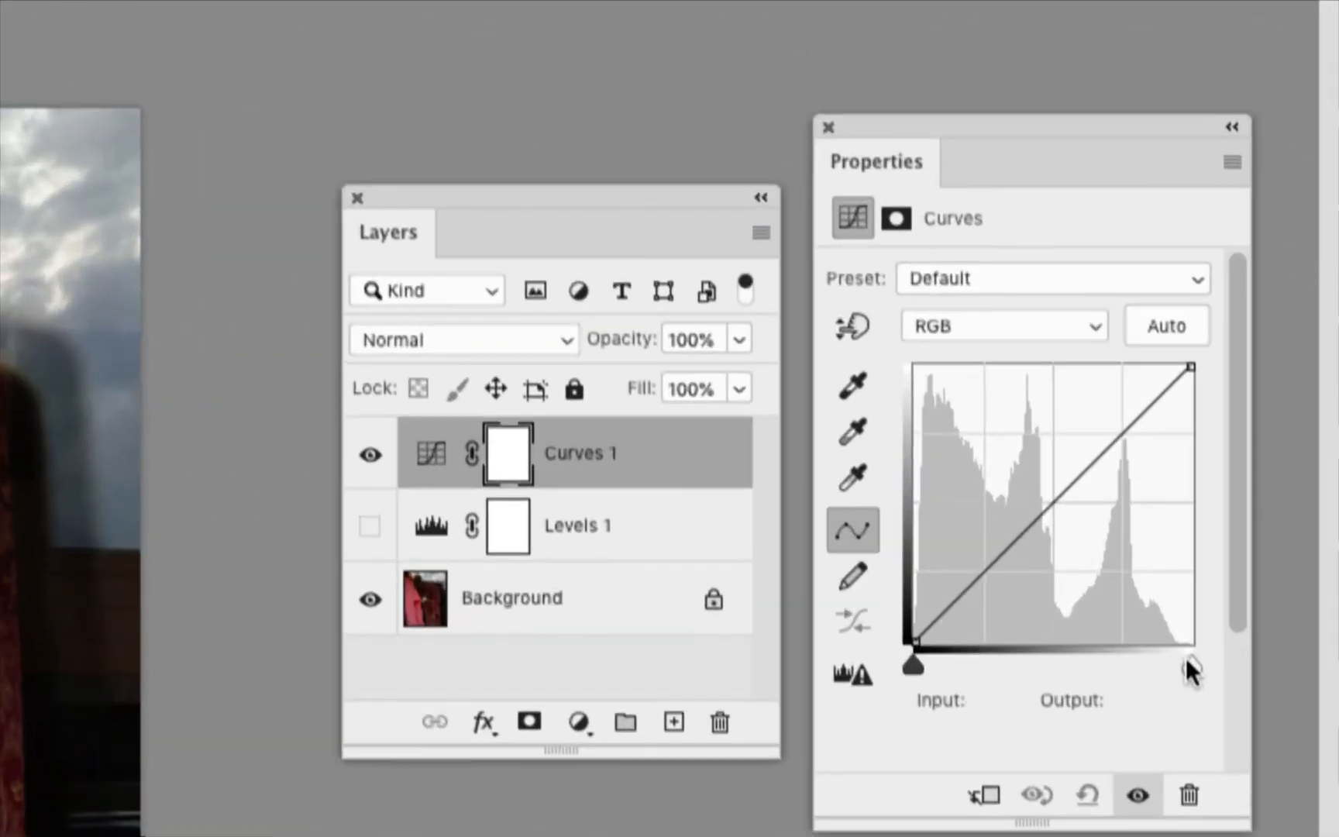
Try a curve white input of 242 and a gray point sample in the dark window area, and undo these changes.
{"action": "left_click_drag", "start_coordinate": [1185, 659], "coordinate": [1177, 657]}
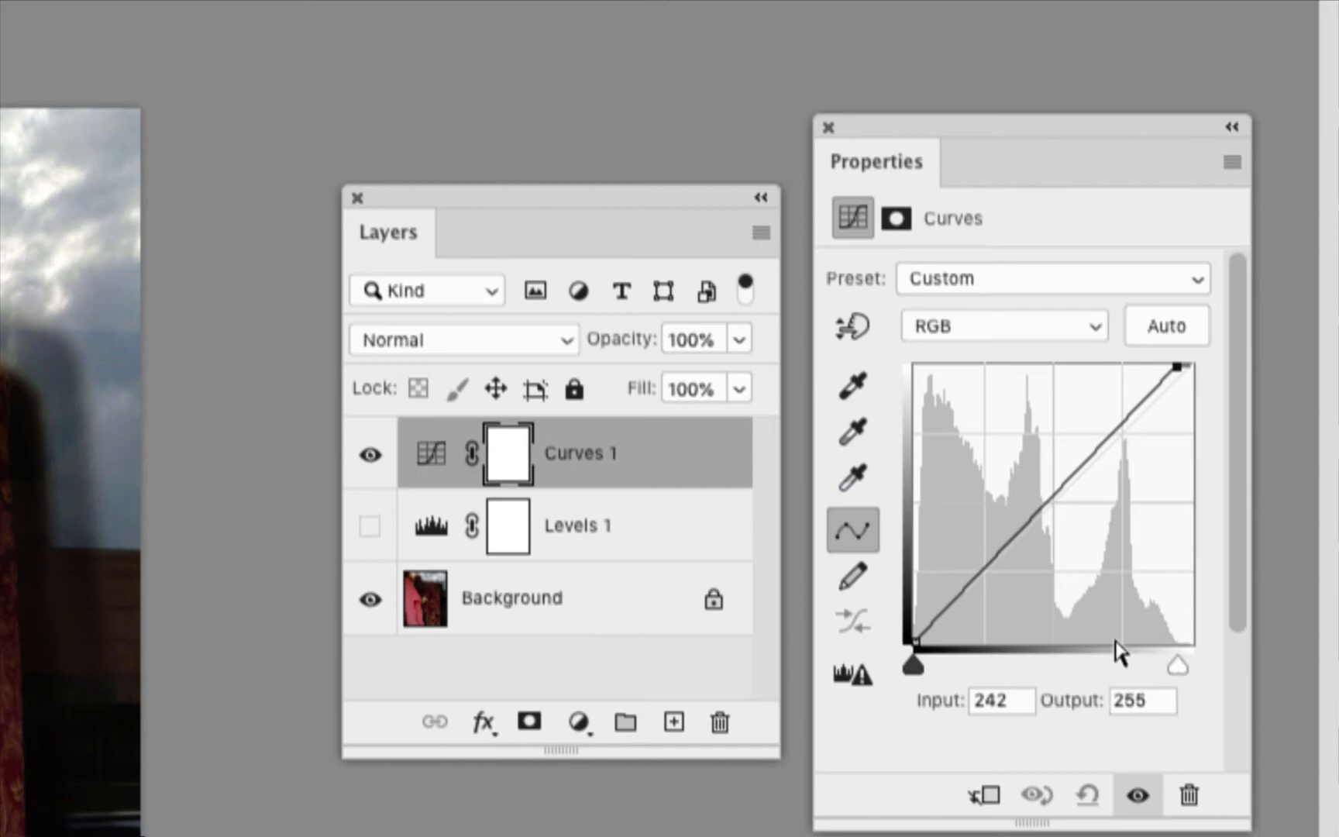
{"action": "left_click", "coordinate": [841, 433]}
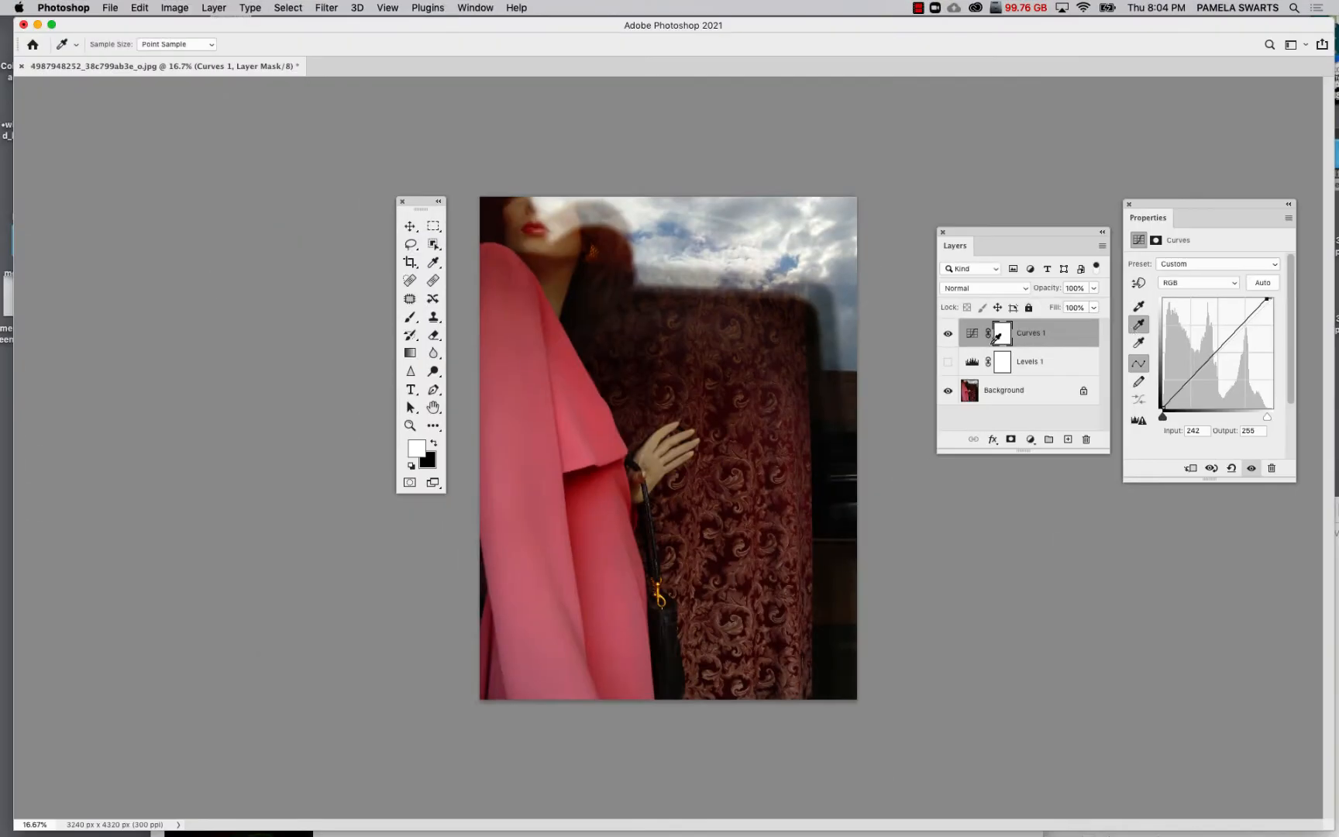
{"action": "left_click", "coordinate": [850, 449]}
{"action": "key", "text": "super+z"}
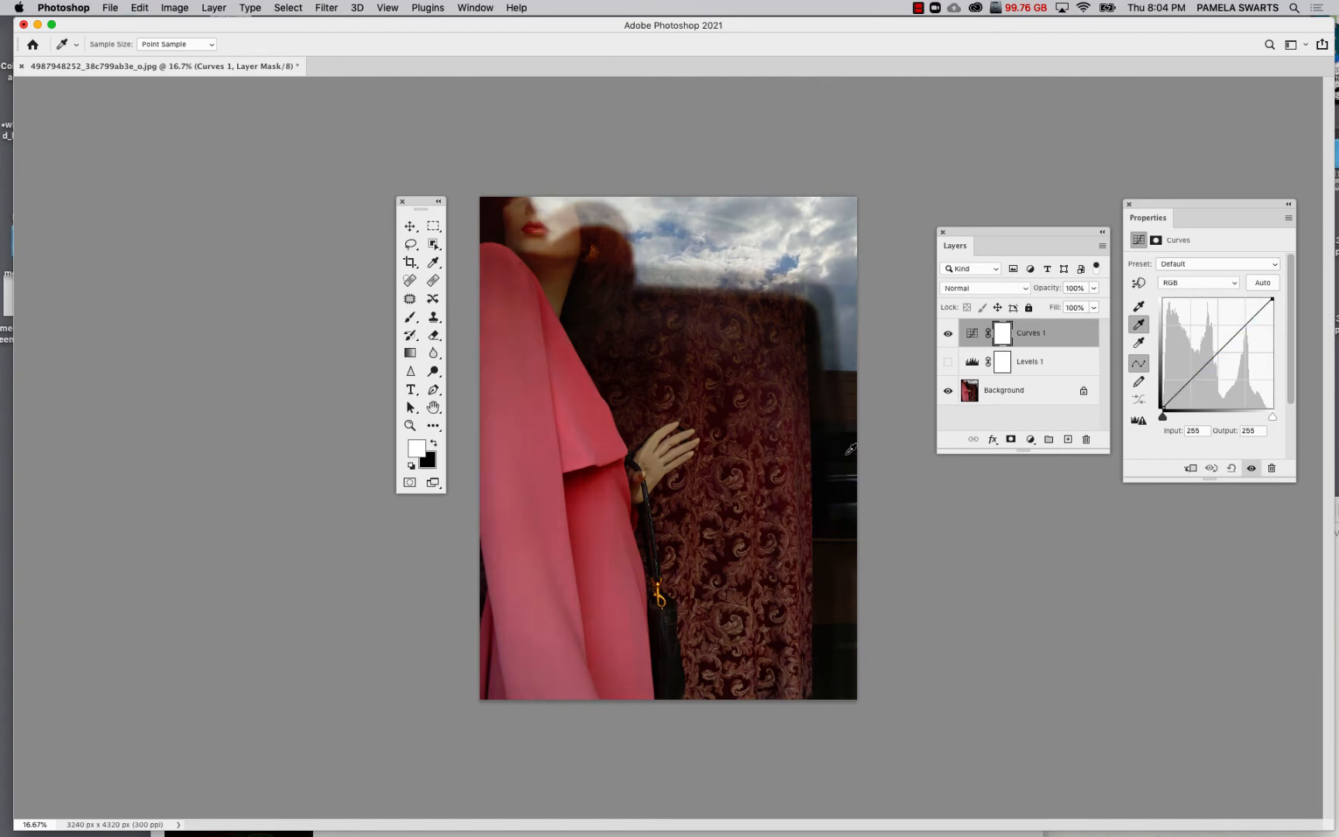
Try the Curves gray point on the pink coat and on the dark window area, undoing each sample.
{"action": "left_click", "coordinate": [532, 472]}
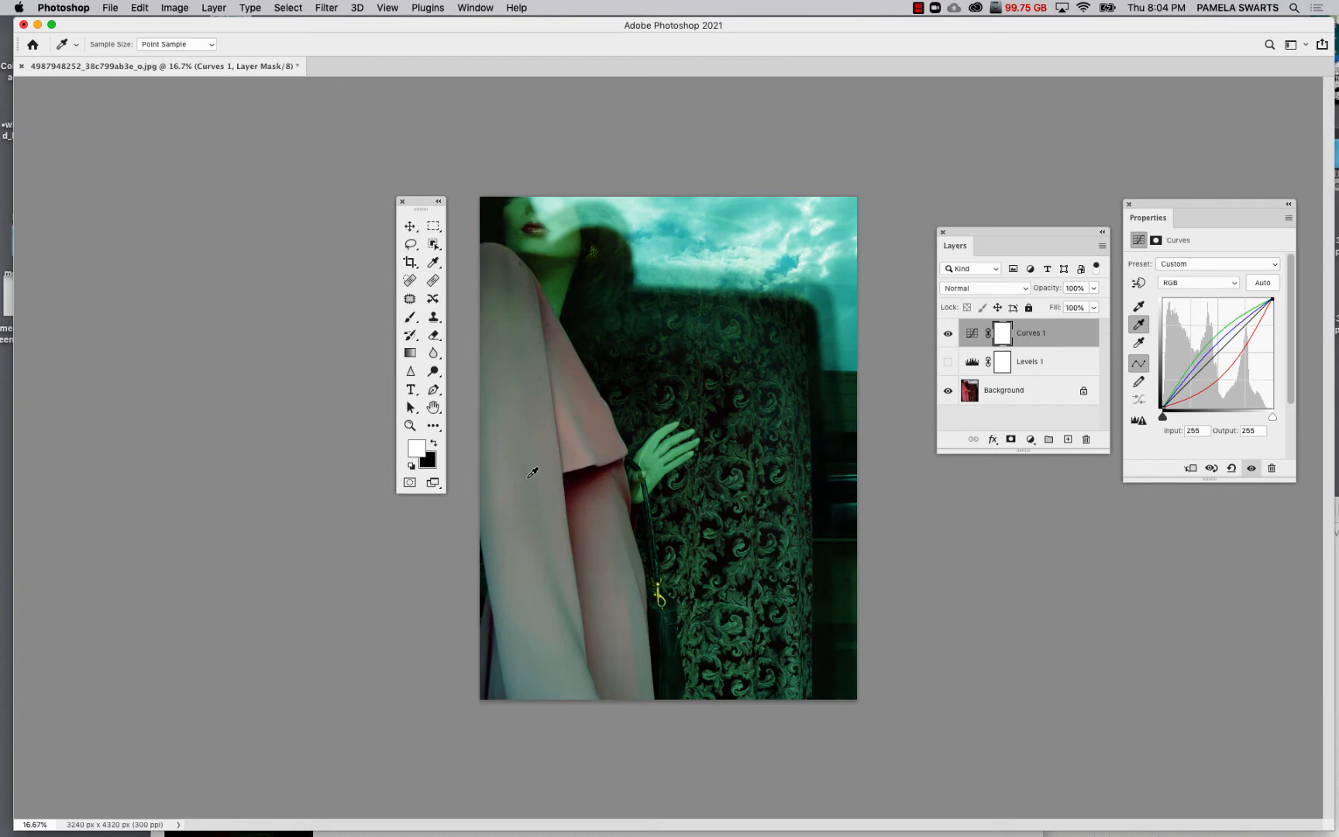
{"action": "key", "text": "super+z"}
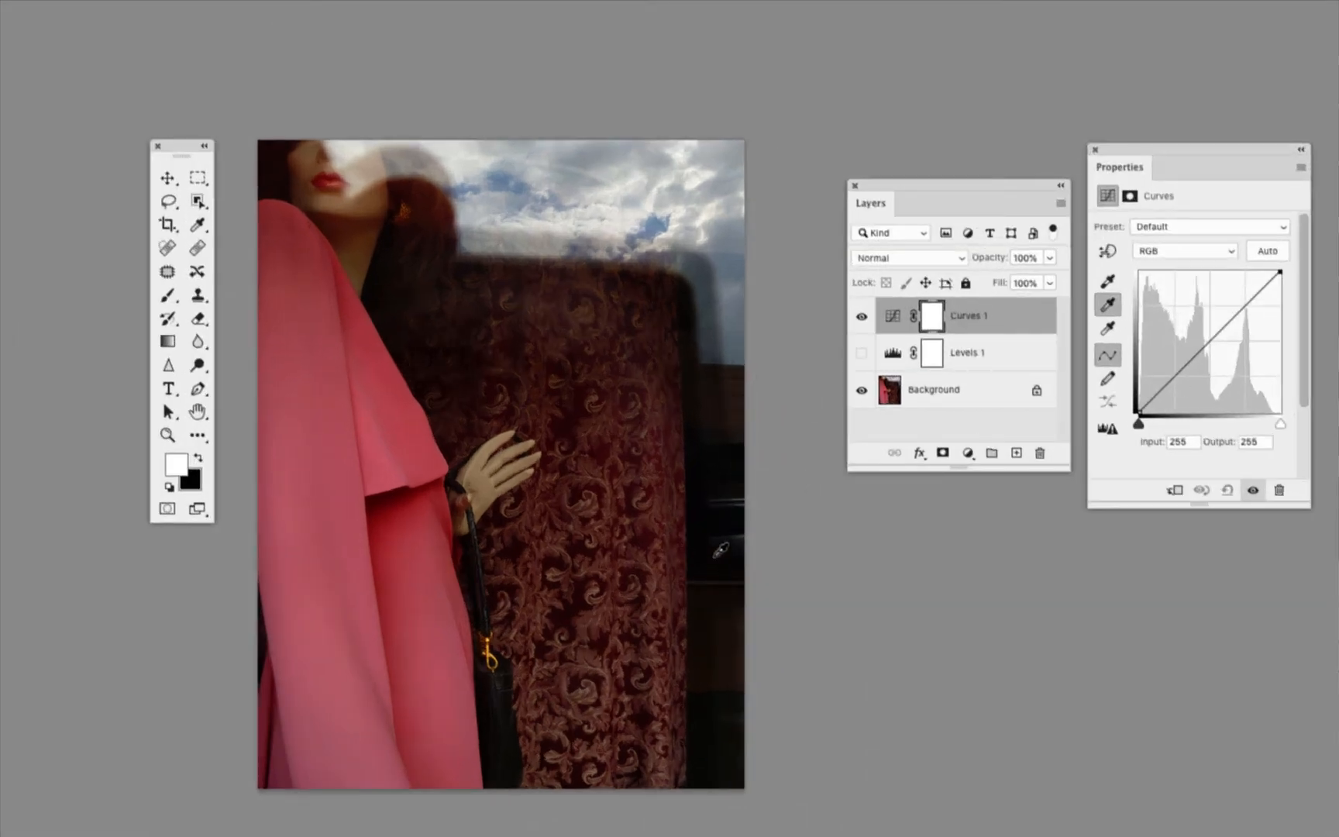
{"action": "left_click", "coordinate": [715, 556]}
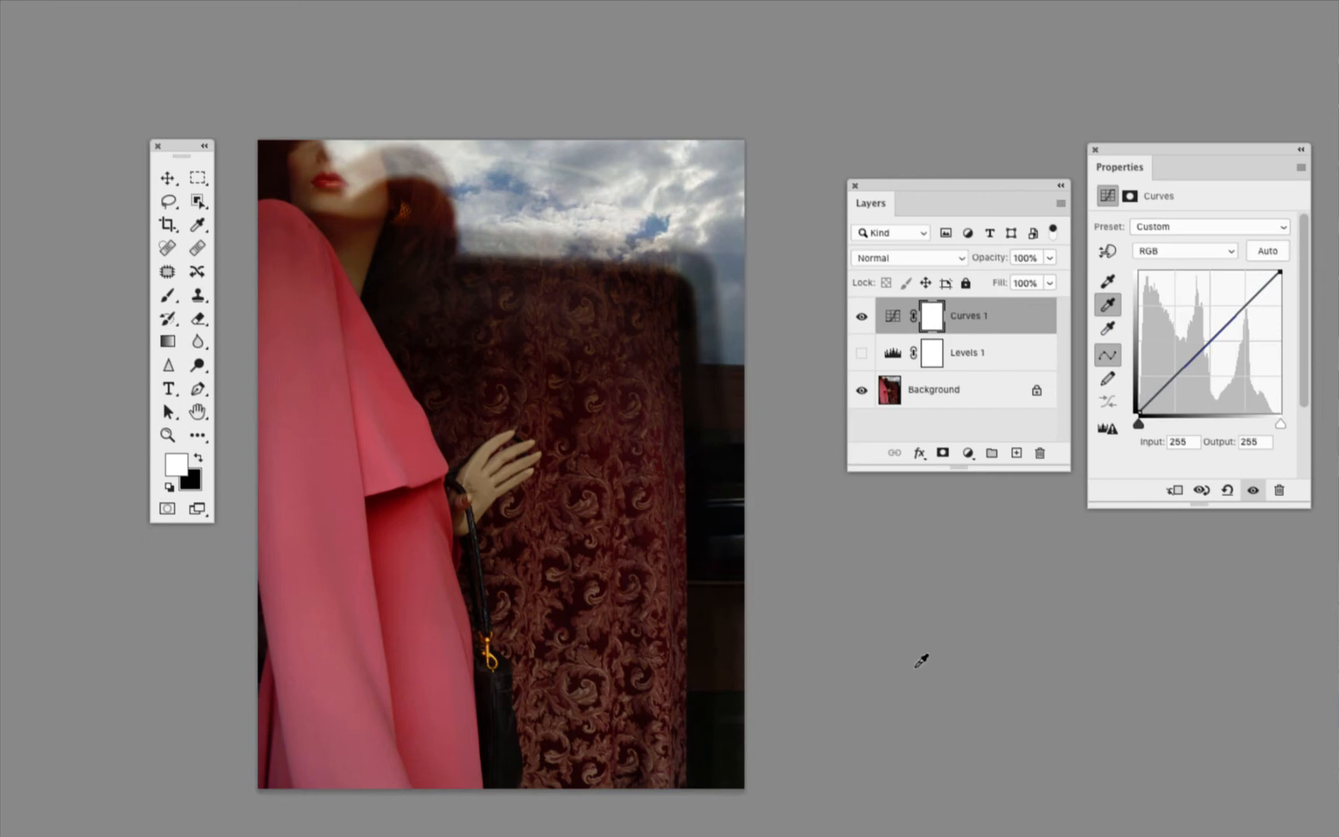
{"action": "key", "text": "ctrl+z"}
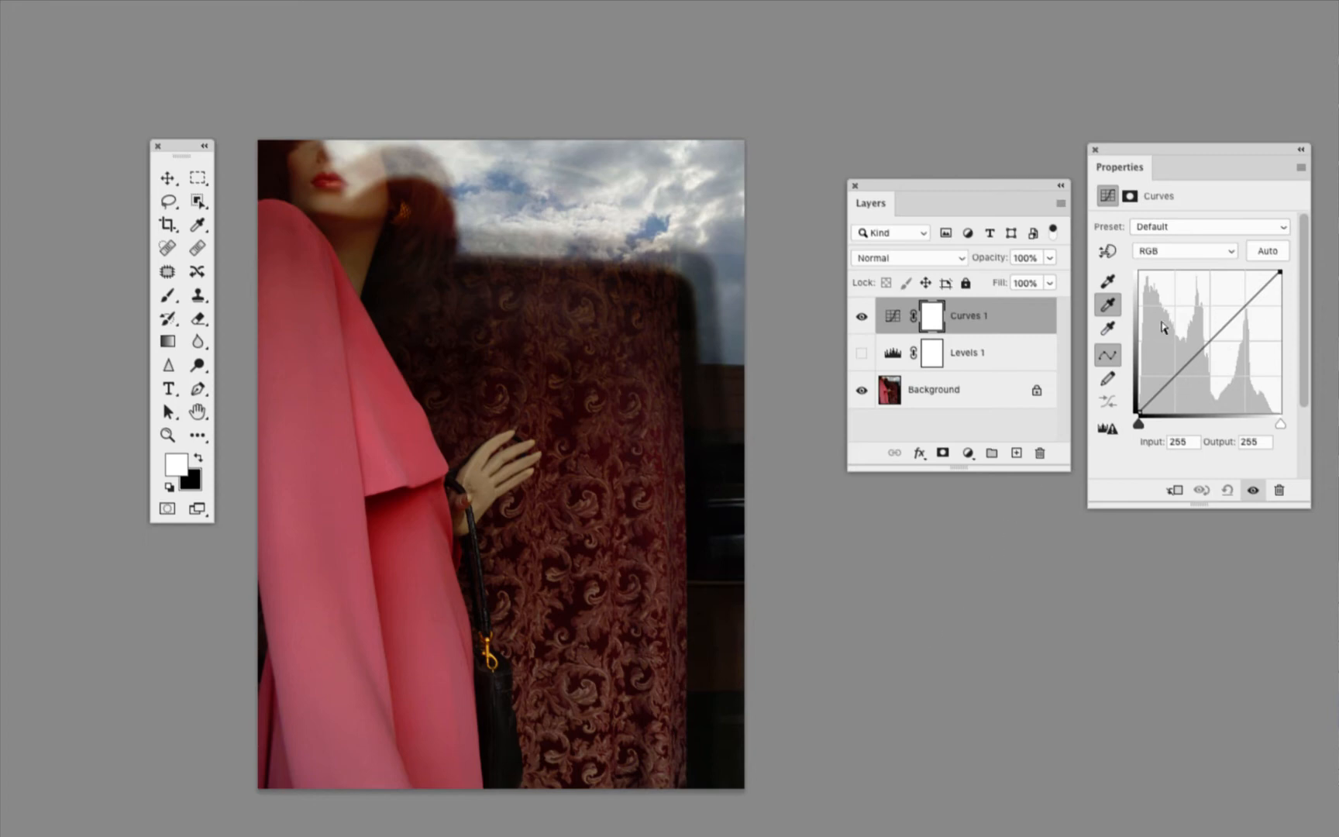
Use the on-image Curves adjustment to add a highlight point from the clouds, and place a shadow point at input 44, output 51.
{"action": "left_click", "coordinate": [1108, 251]}
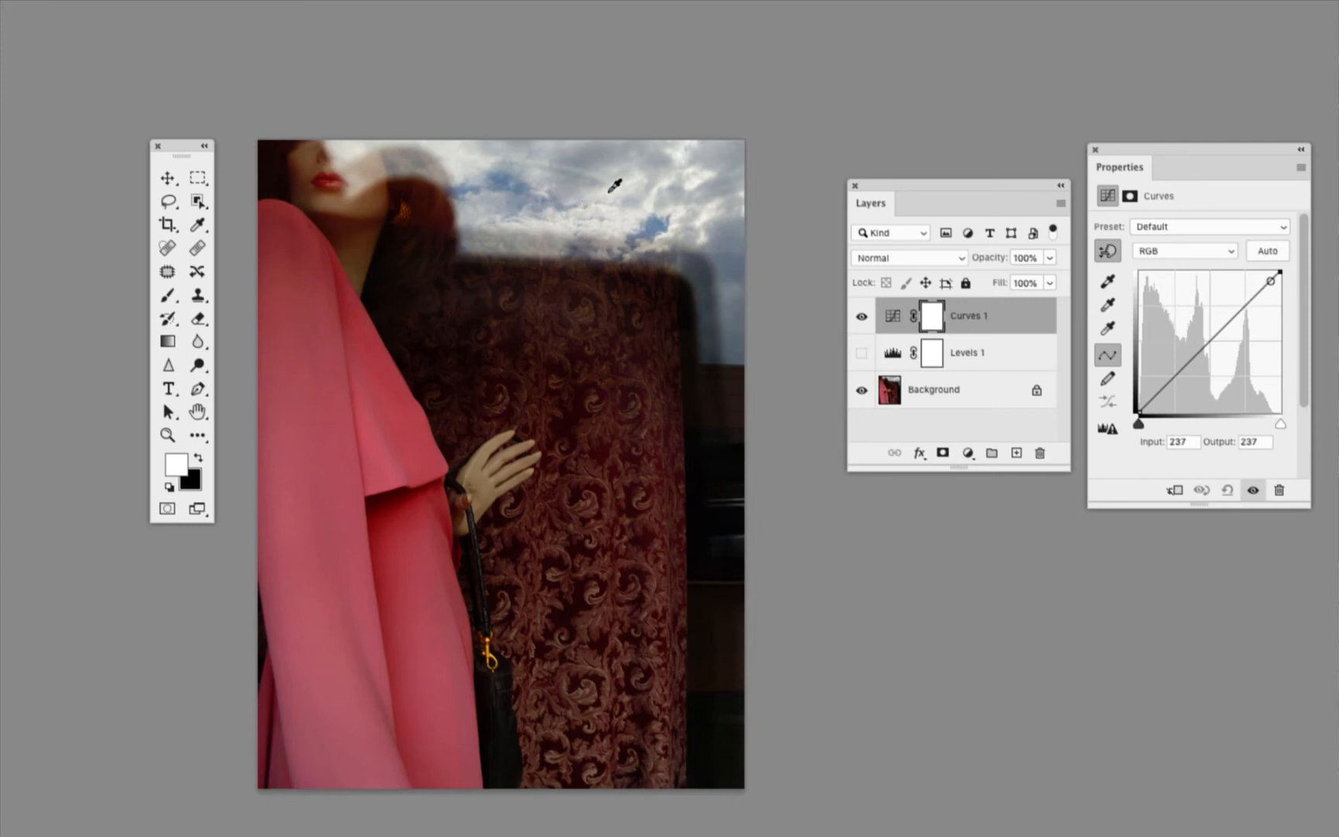
{"action": "left_click", "coordinate": [610, 190]}
{"action": "left_click_drag", "start_coordinate": [1270, 281], "coordinate": [1267, 284]}
{"action": "left_click", "coordinate": [1166, 383]}
{"action": "left_click_drag", "start_coordinate": [1166, 382], "coordinate": [1164, 382]}
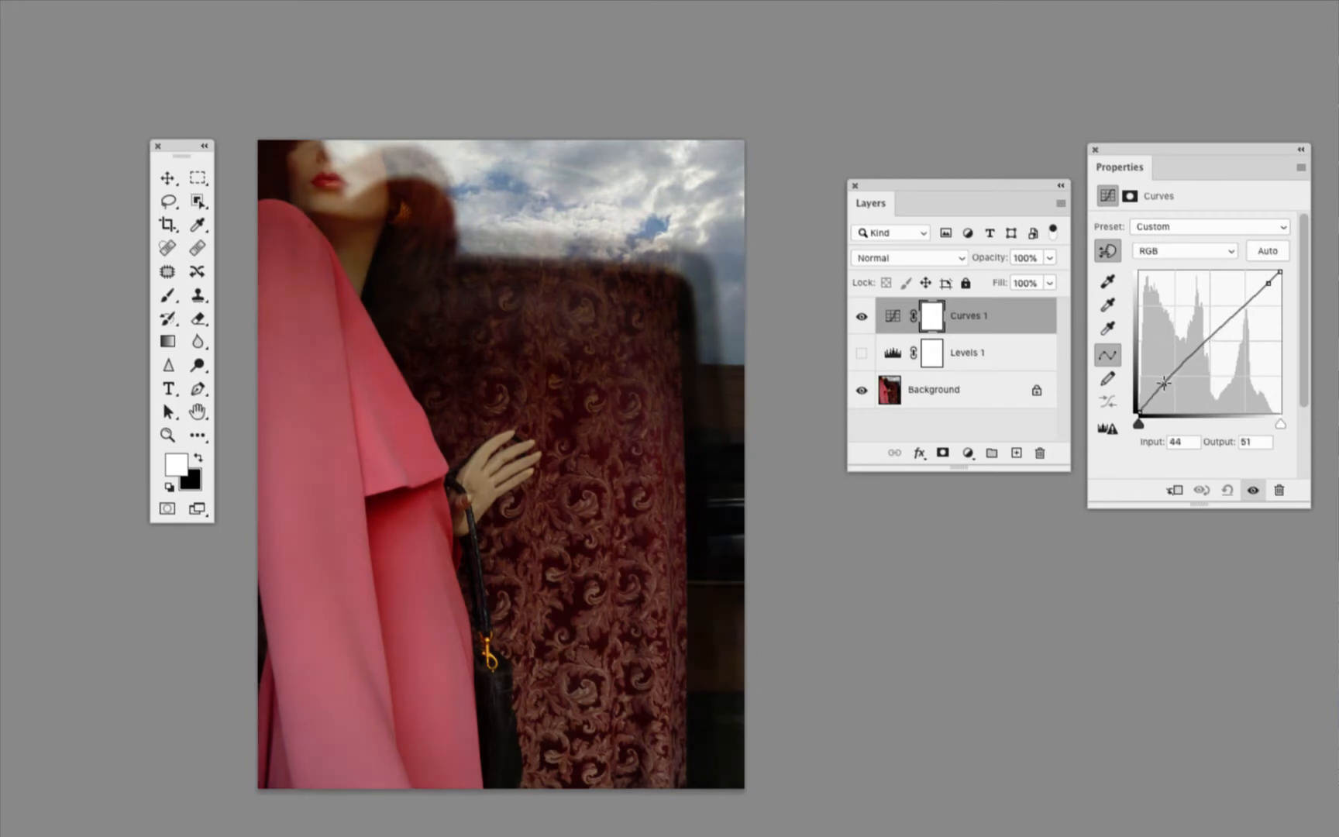
Move the curve's highlight point to input 227, output 221 and its shadow point to input 49, output 51.
{"action": "left_click", "coordinate": [1269, 283]}
{"action": "mouse_move", "coordinate": [1269, 283]}
{"action": "left_mouse_down"}
{"action": "mouse_move", "coordinate": [1270, 306]}
{"action": "mouse_move", "coordinate": [1266, 291]}
{"action": "left_mouse_up"}
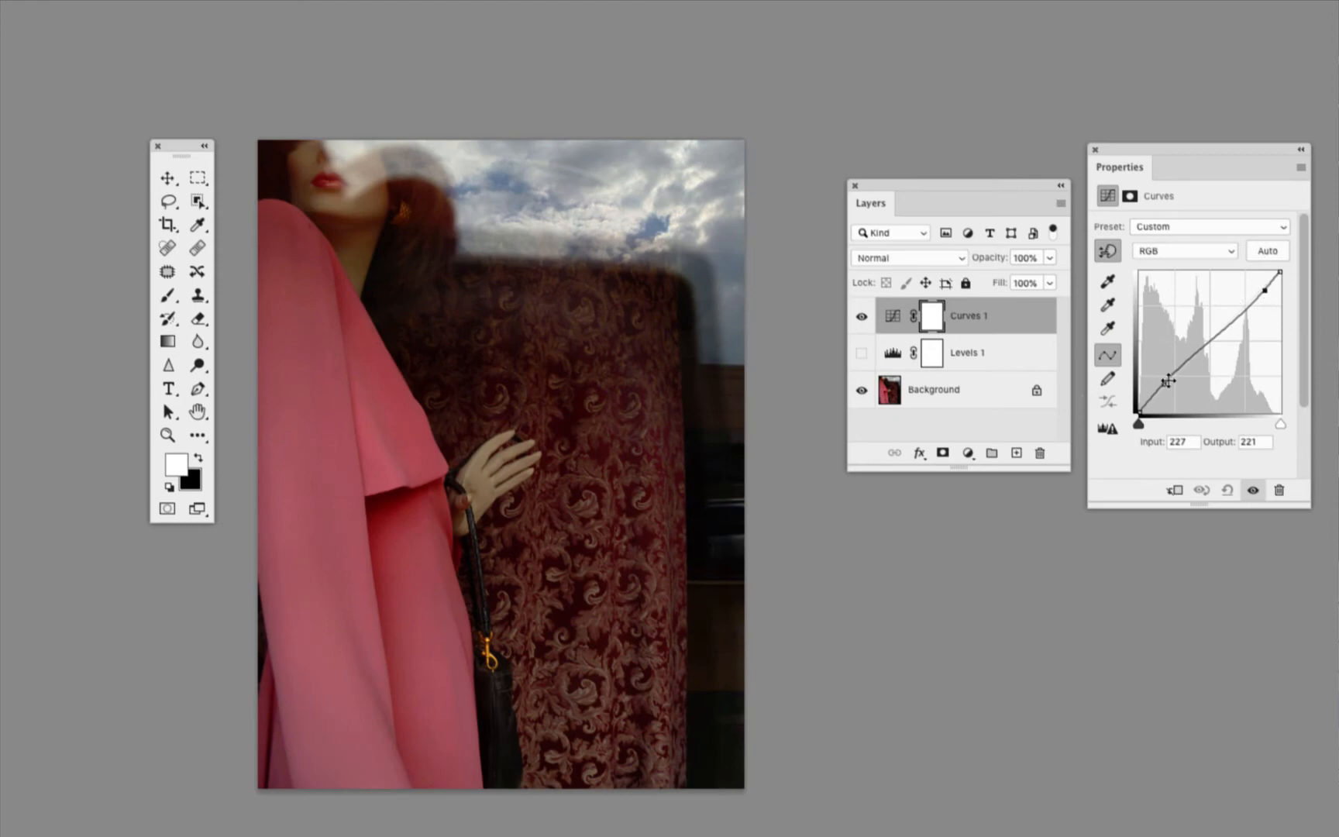
{"action": "left_click", "coordinate": [1165, 383]}
{"action": "left_click_drag", "start_coordinate": [1165, 384], "coordinate": [1169, 384]}
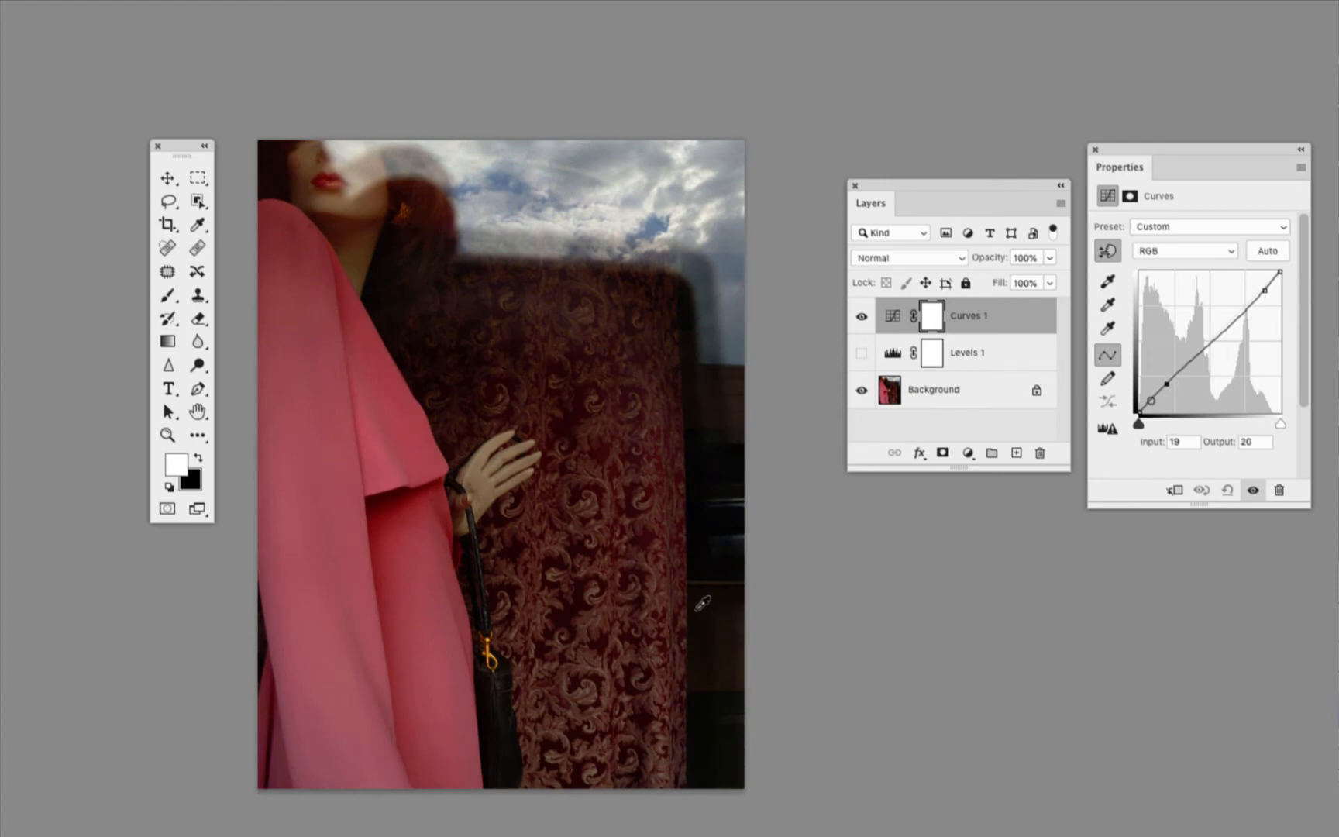
Compare the photo with and without the Curves 1 and Levels 1 adjustments, leaving only Curves 1 switched on.
{"action": "left_click", "coordinate": [861, 316]}
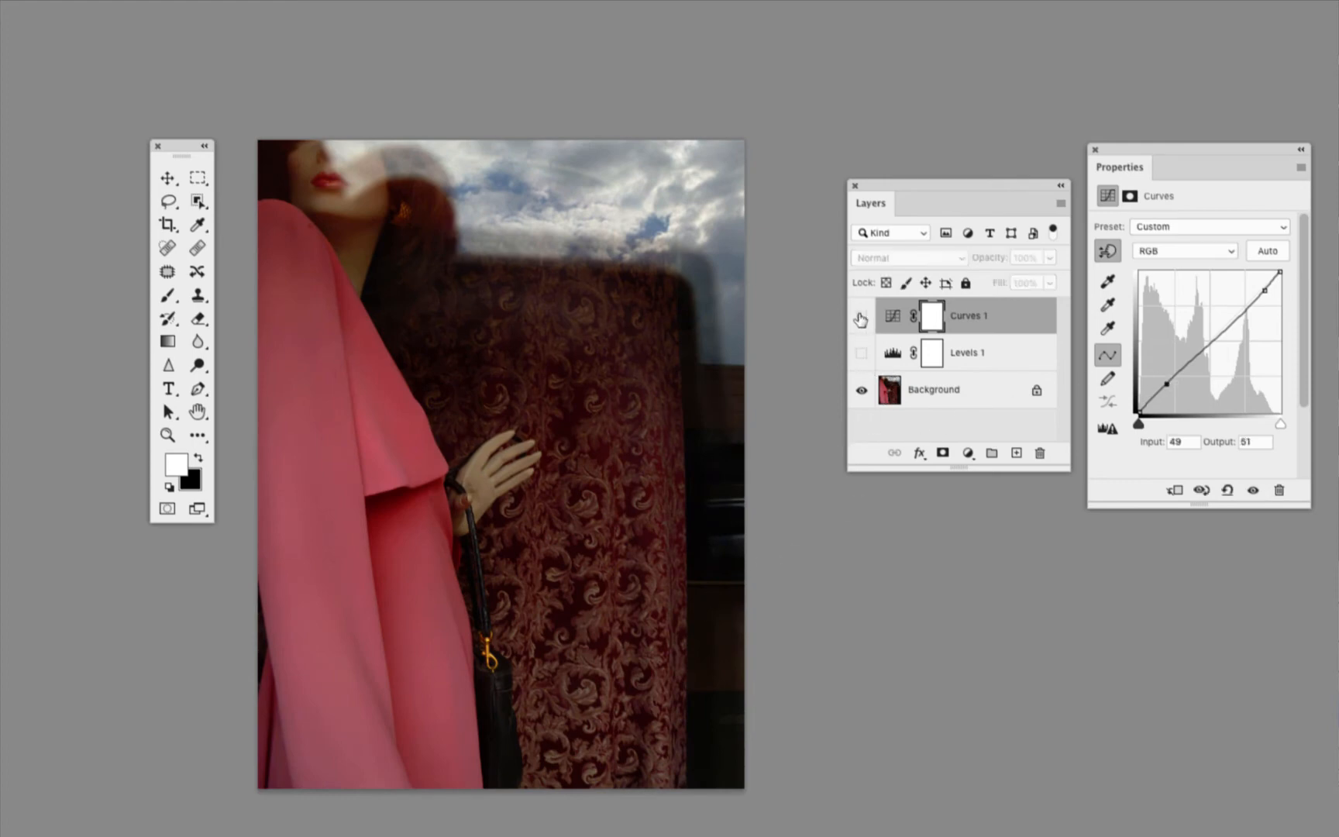
{"action": "left_click", "coordinate": [861, 354]}
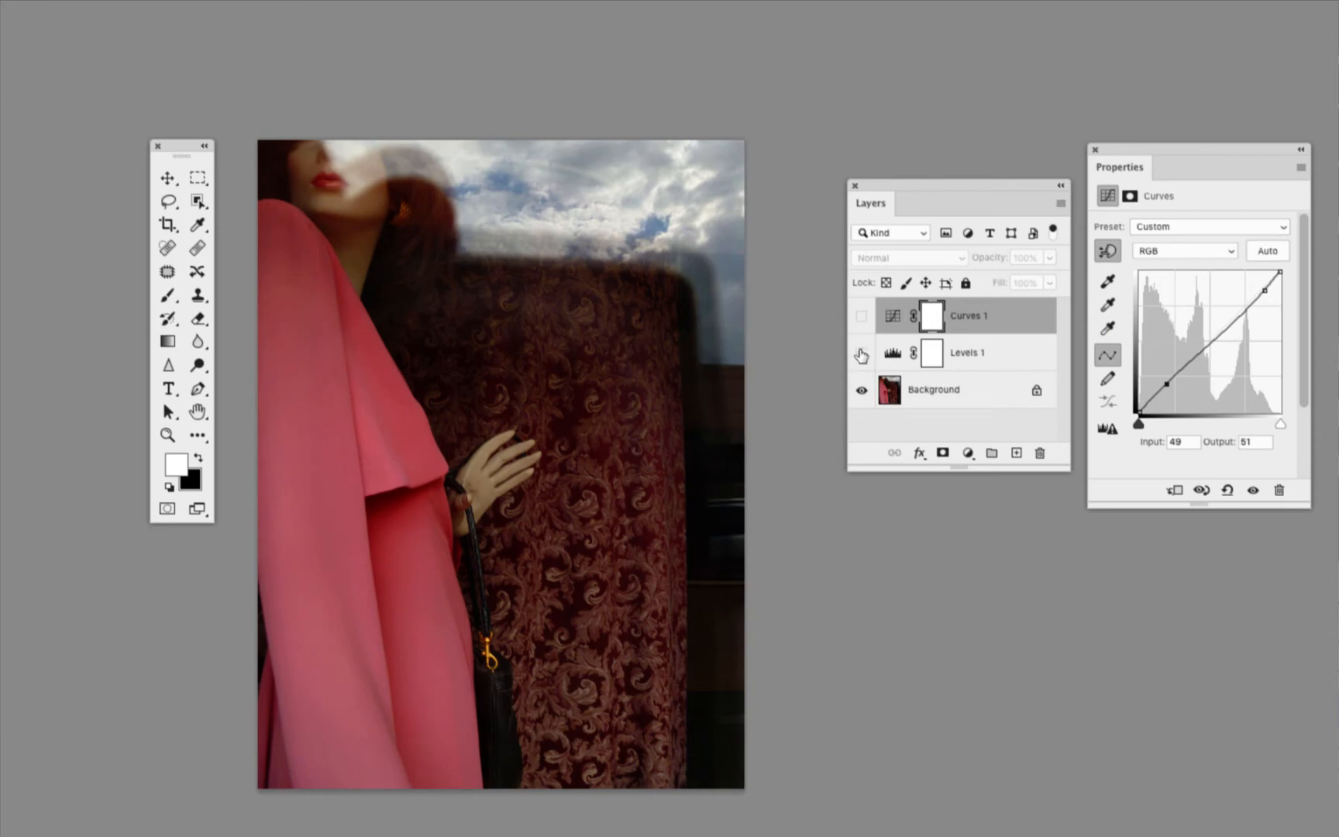
{"action": "left_click", "coordinate": [862, 354]}
{"action": "left_click", "coordinate": [863, 354]}
{"action": "left_click", "coordinate": [863, 354]}
{"action": "left_click", "coordinate": [861, 317]}
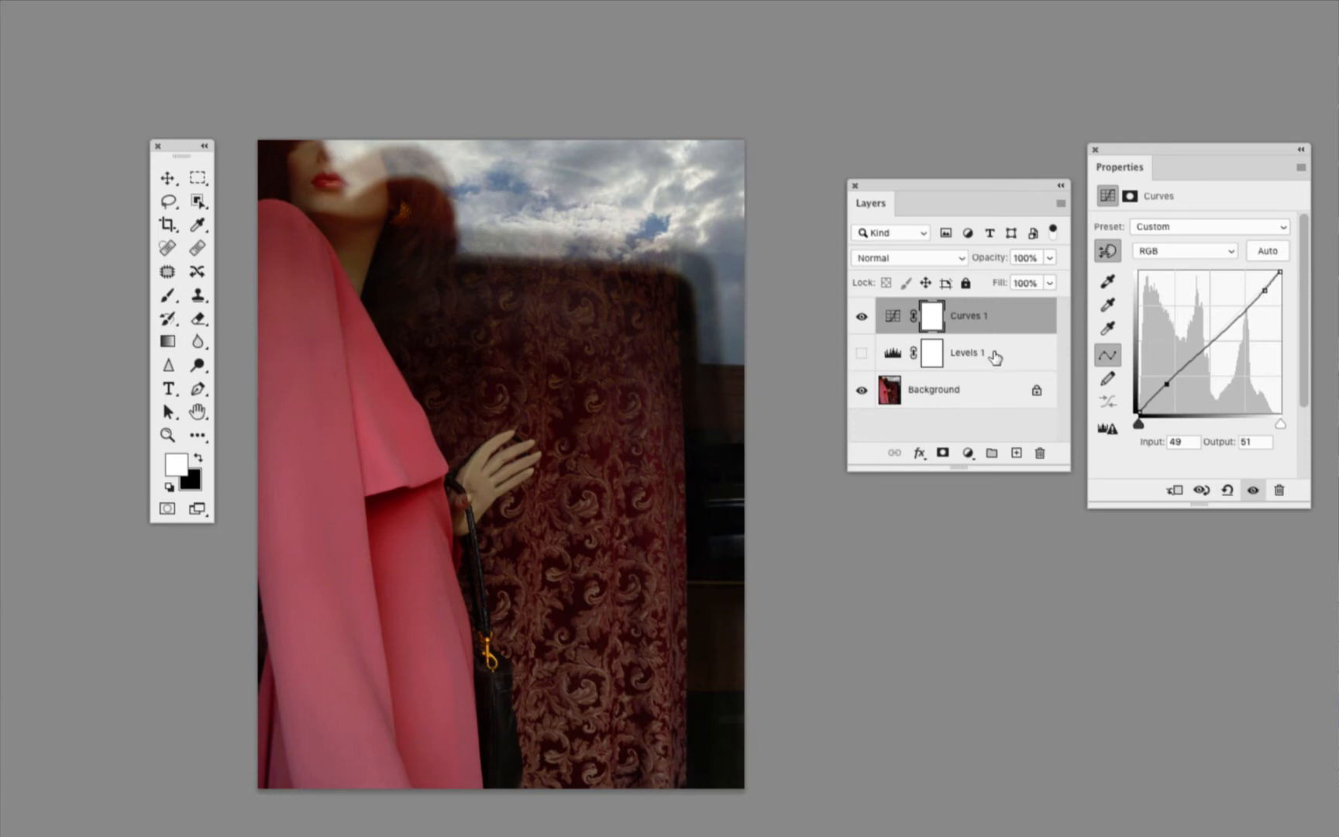
Delete the Levels 1 adjustment layer together with its layer mask.
{"action": "left_click", "coordinate": [1005, 354]}
{"action": "left_click_drag", "start_coordinate": [1005, 353], "coordinate": [1038, 455]}
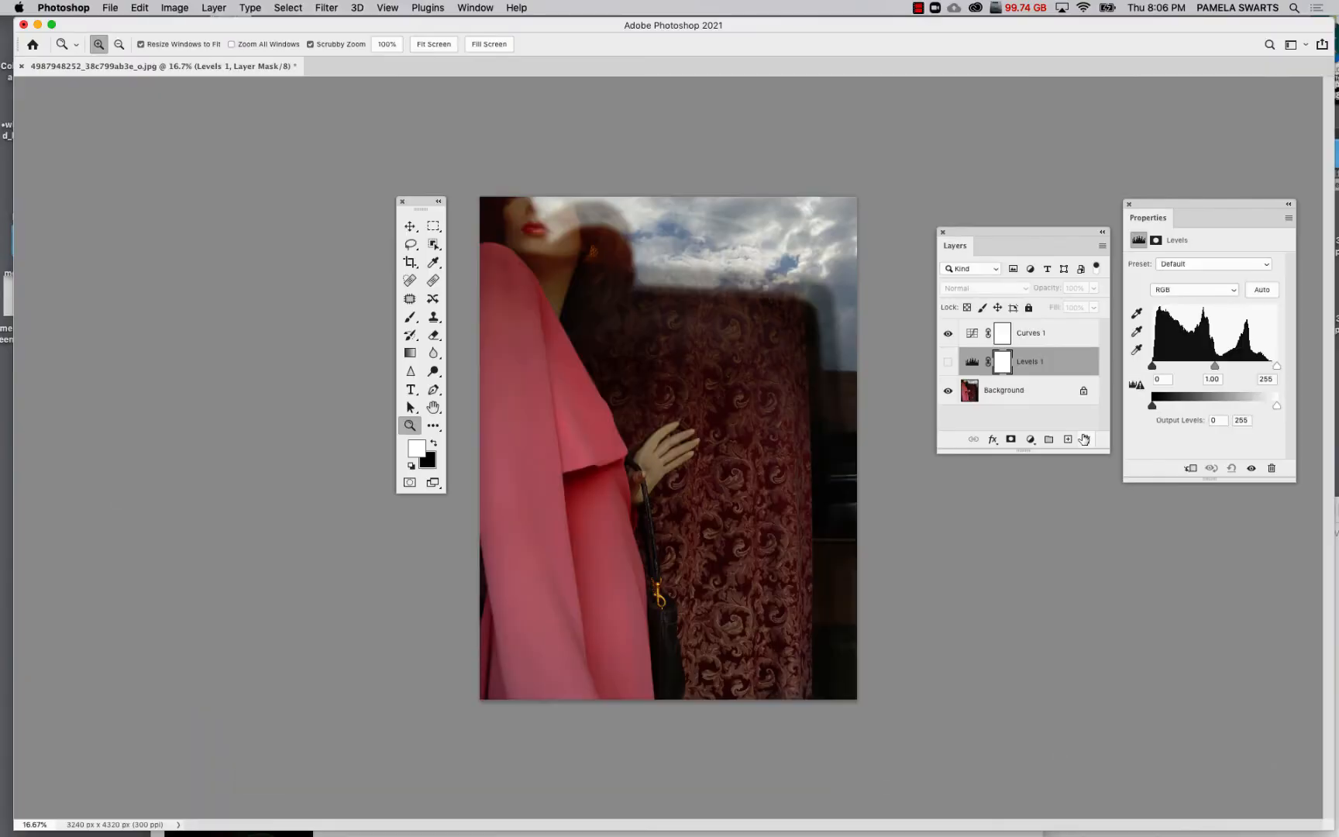
{"action": "left_click_drag", "start_coordinate": [1084, 440], "coordinate": [1084, 440]}
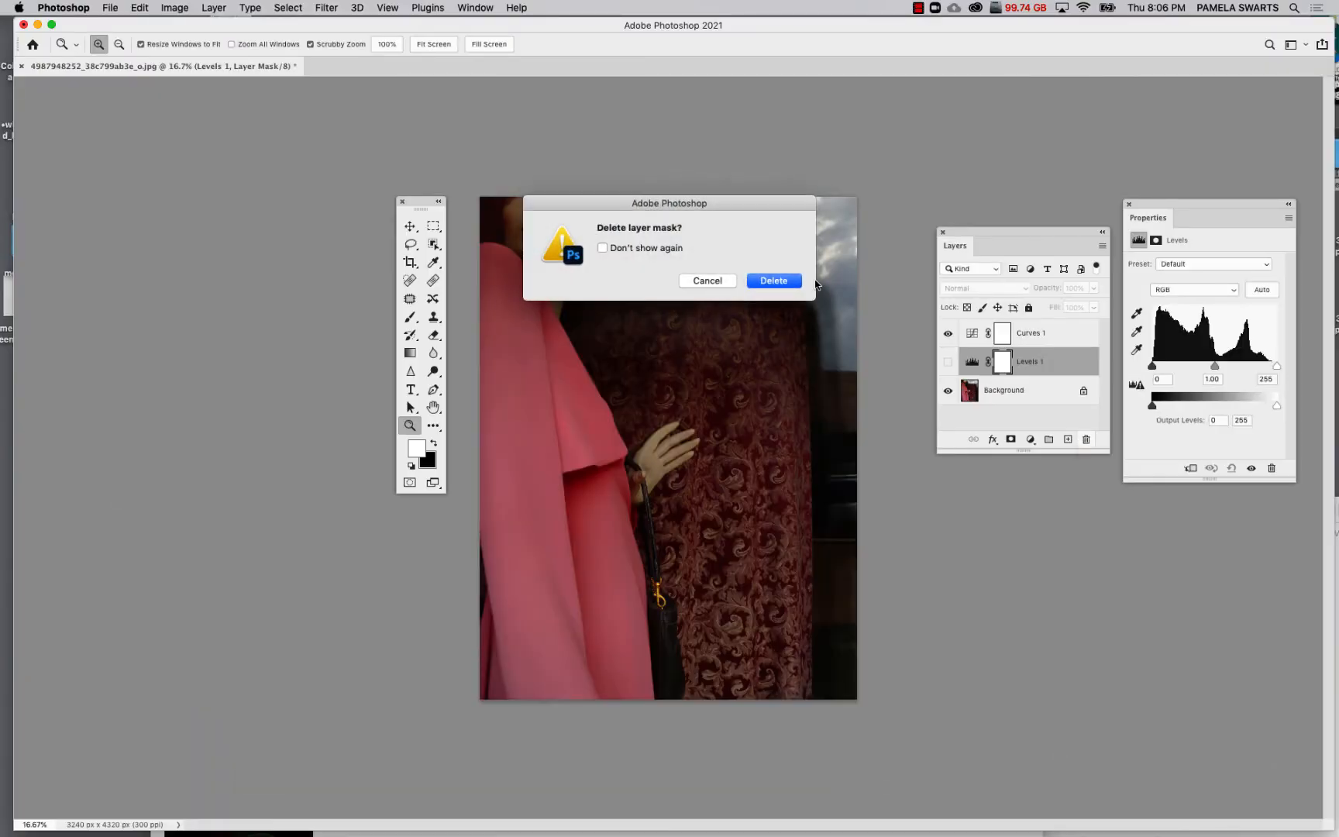
{"action": "left_click", "coordinate": [790, 284]}
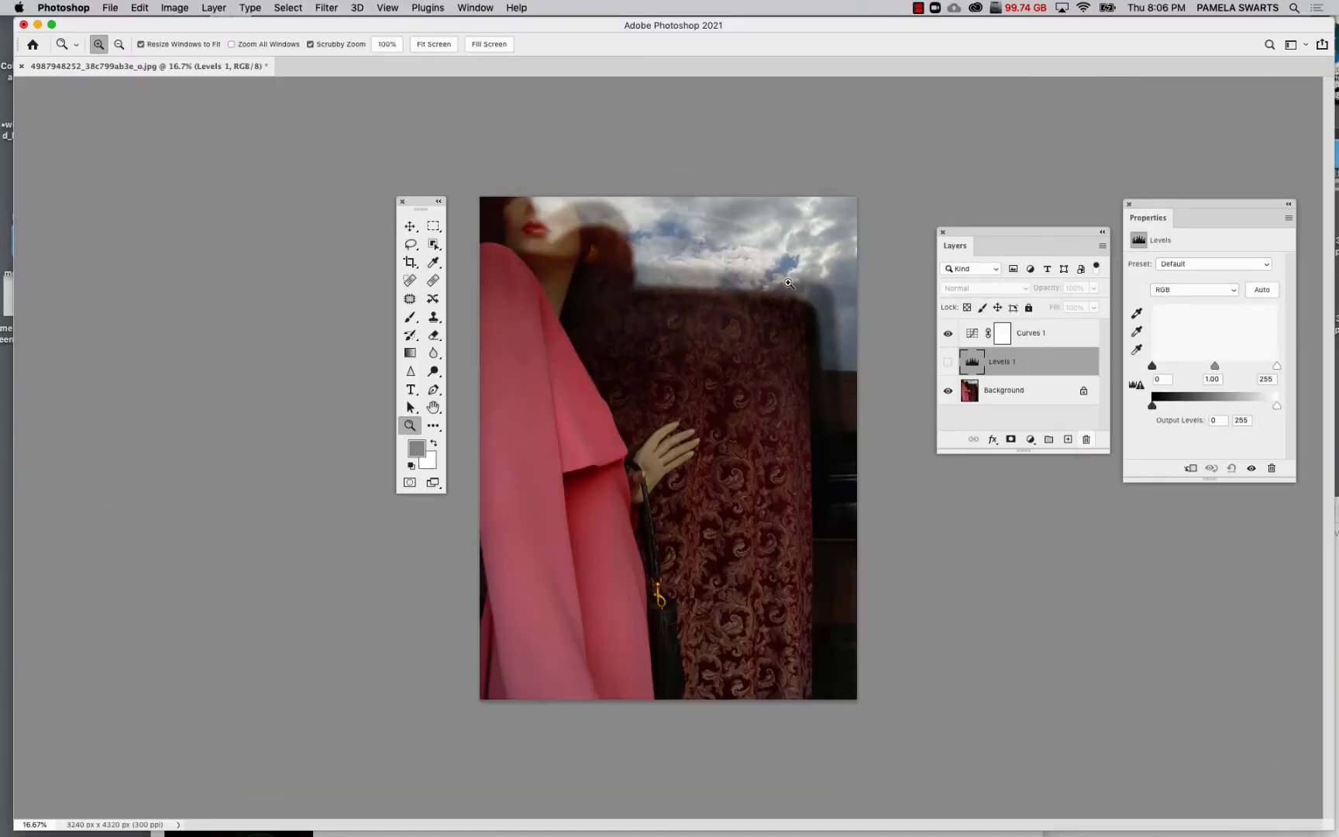
{"action": "left_click", "coordinate": [1086, 439]}
{"action": "left_click", "coordinate": [793, 280]}
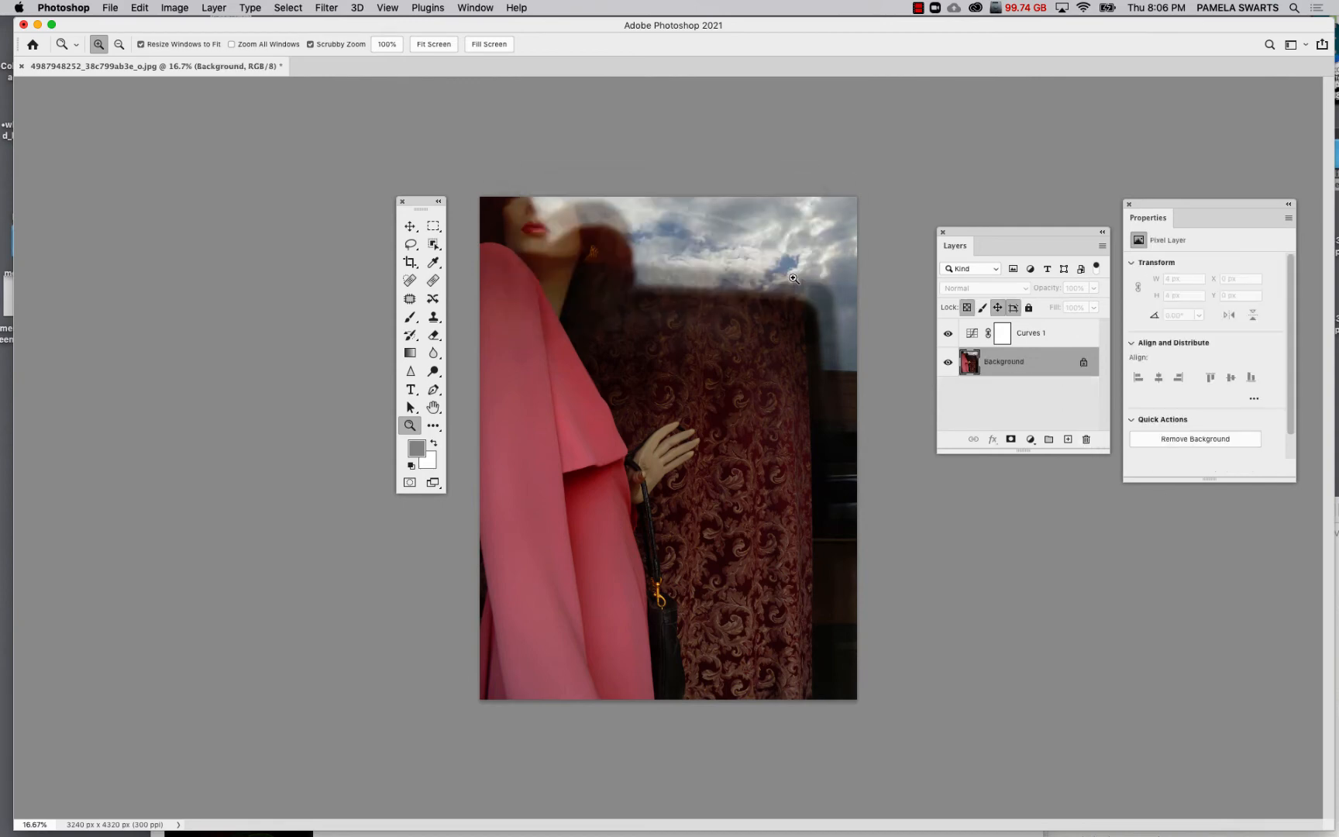
Create a new layer above Curves 1 in Overlay mode, filled with the Overlay-neutral 50% gray.
{"action": "left_click", "coordinate": [1054, 335]}
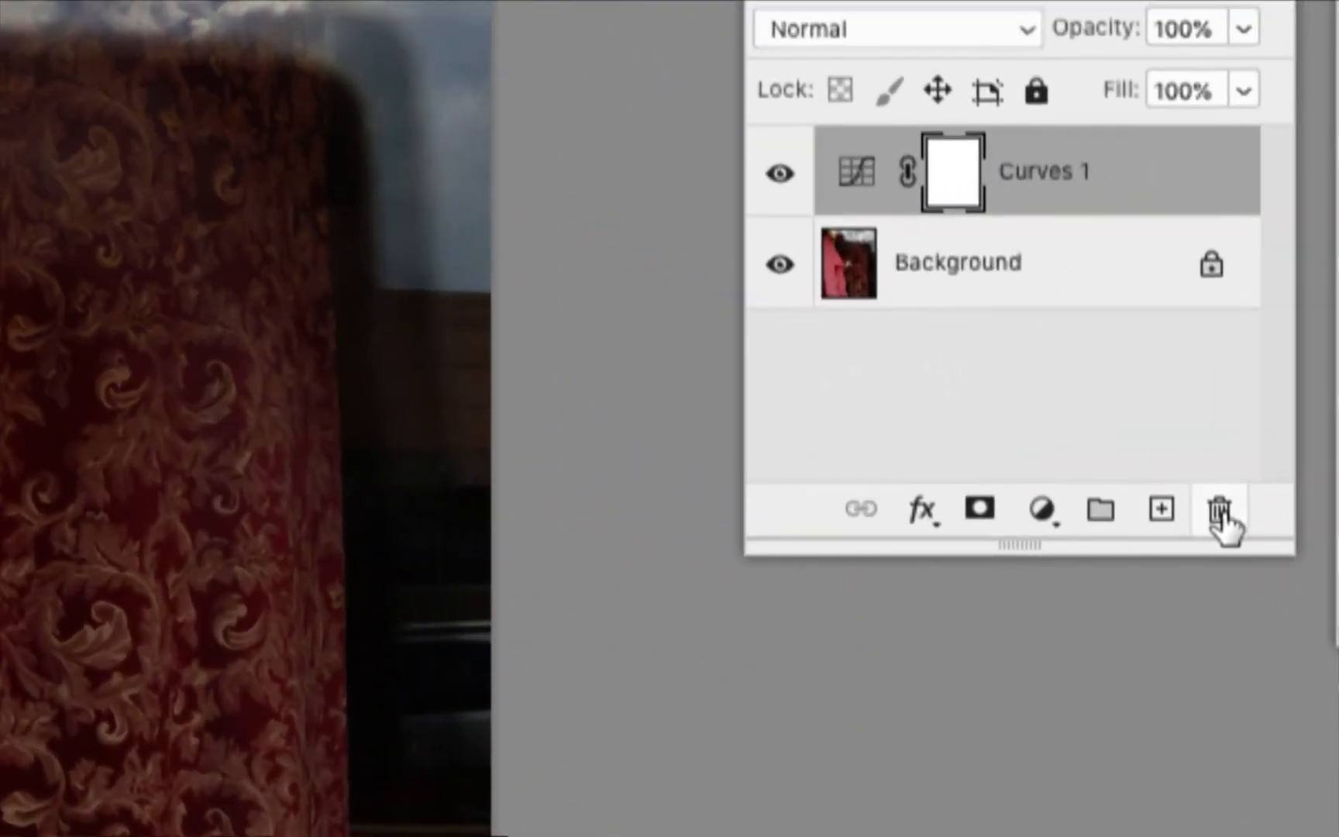
{"action": "left_click", "coordinate": [1162, 511], "text": "alt"}
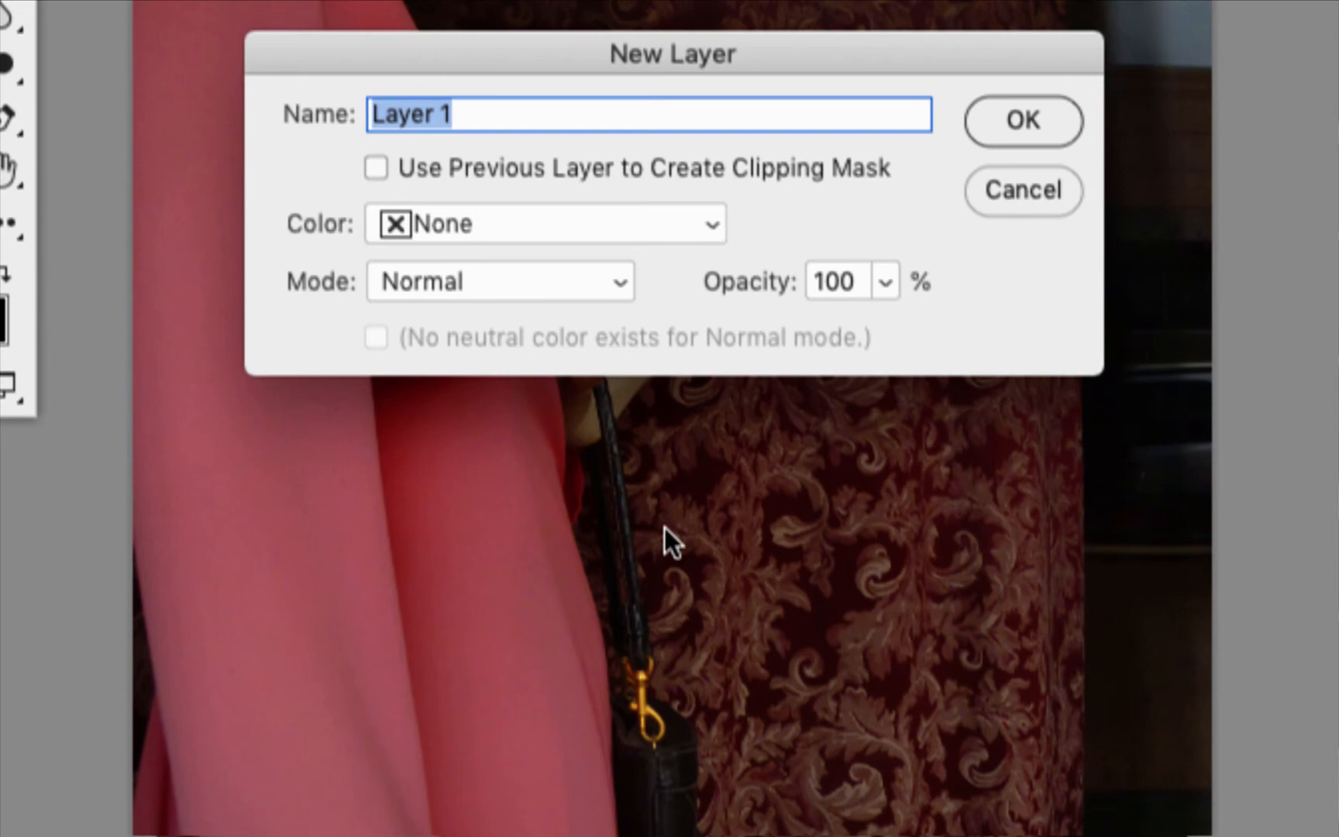
{"action": "left_click", "coordinate": [513, 281]}
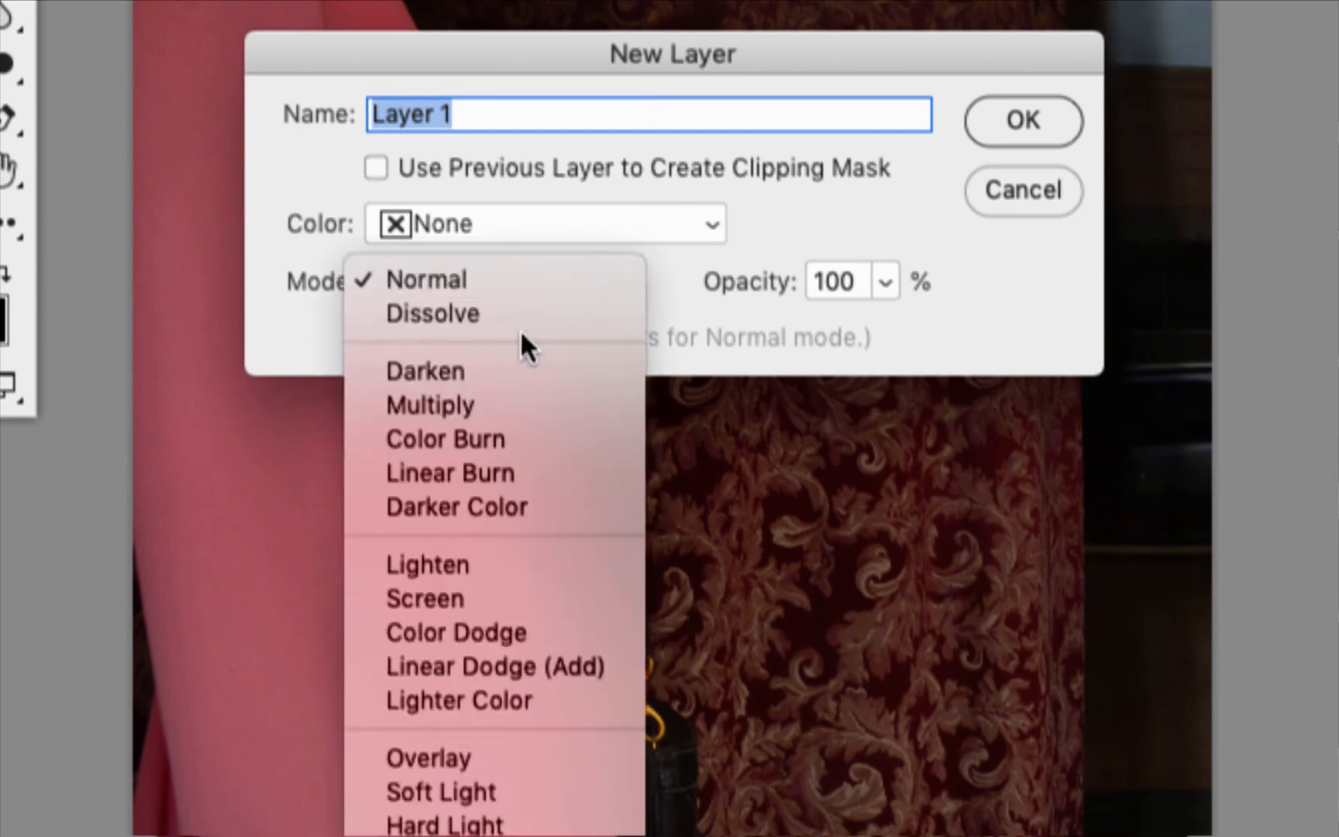
{"action": "left_click", "coordinate": [523, 756]}
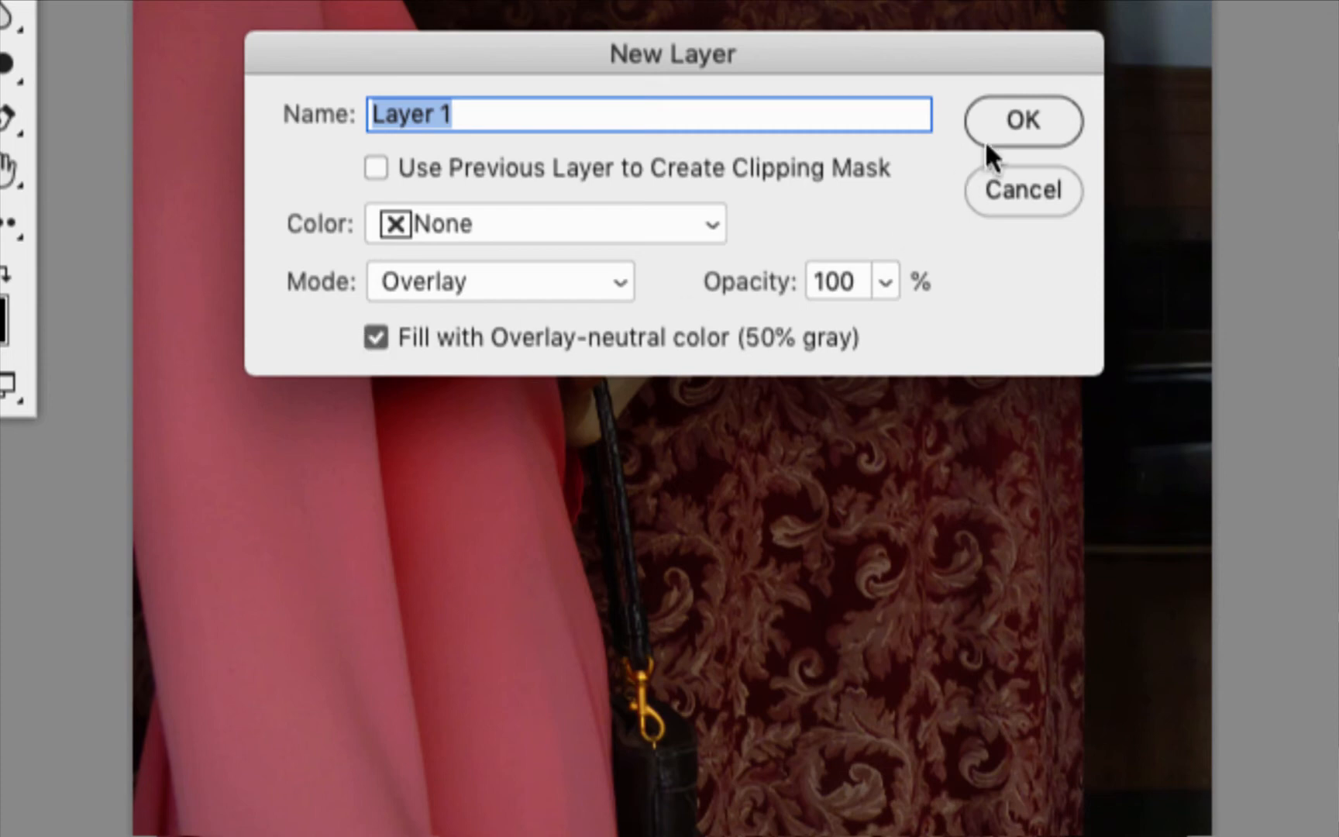
{"action": "left_click", "coordinate": [999, 124]}
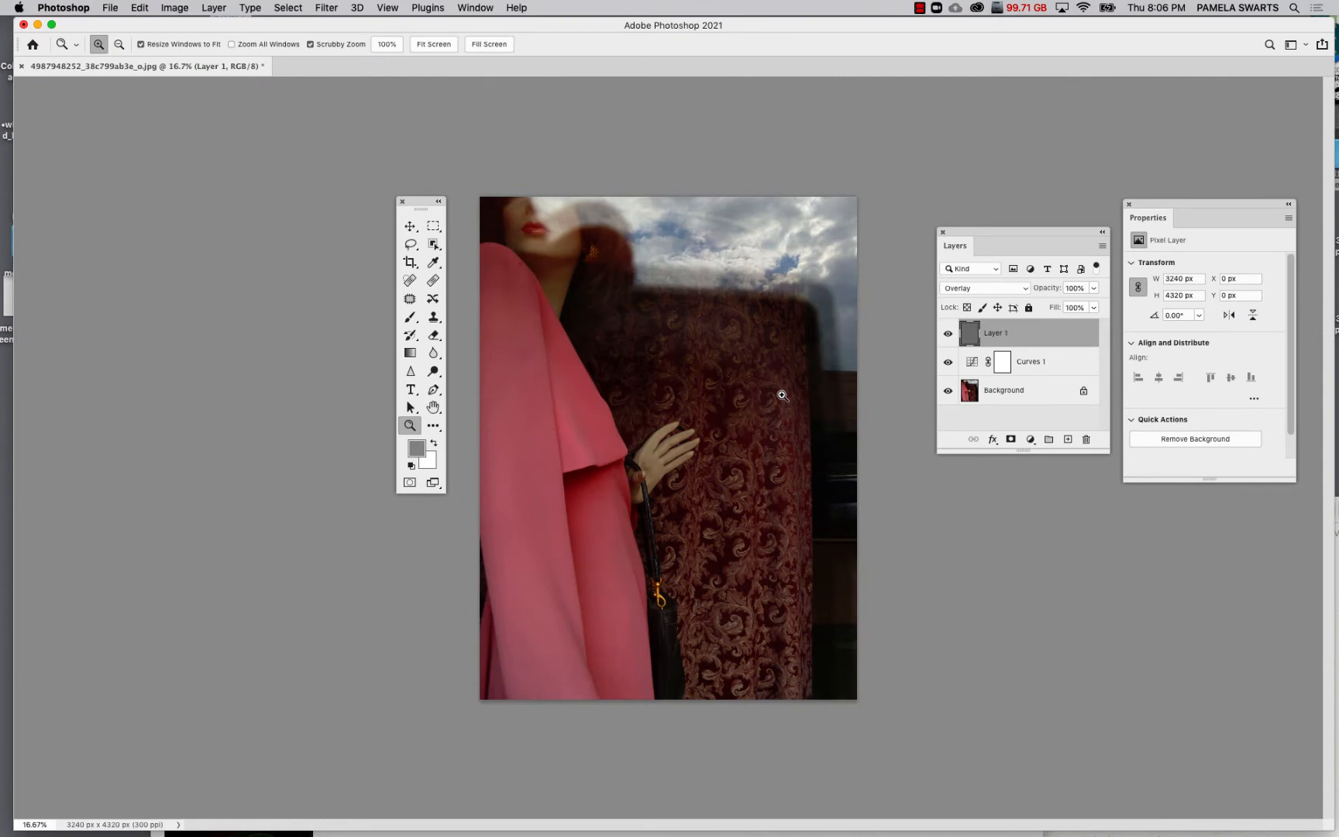
Inspect the gray Overlay layer on its own by hiding the layers beneath it, and show all layers again.
{"action": "left_click", "coordinate": [948, 338]}
{"action": "left_click", "coordinate": [948, 333]}
{"action": "left_click", "coordinate": [948, 362]}
{"action": "left_click", "coordinate": [947, 391]}
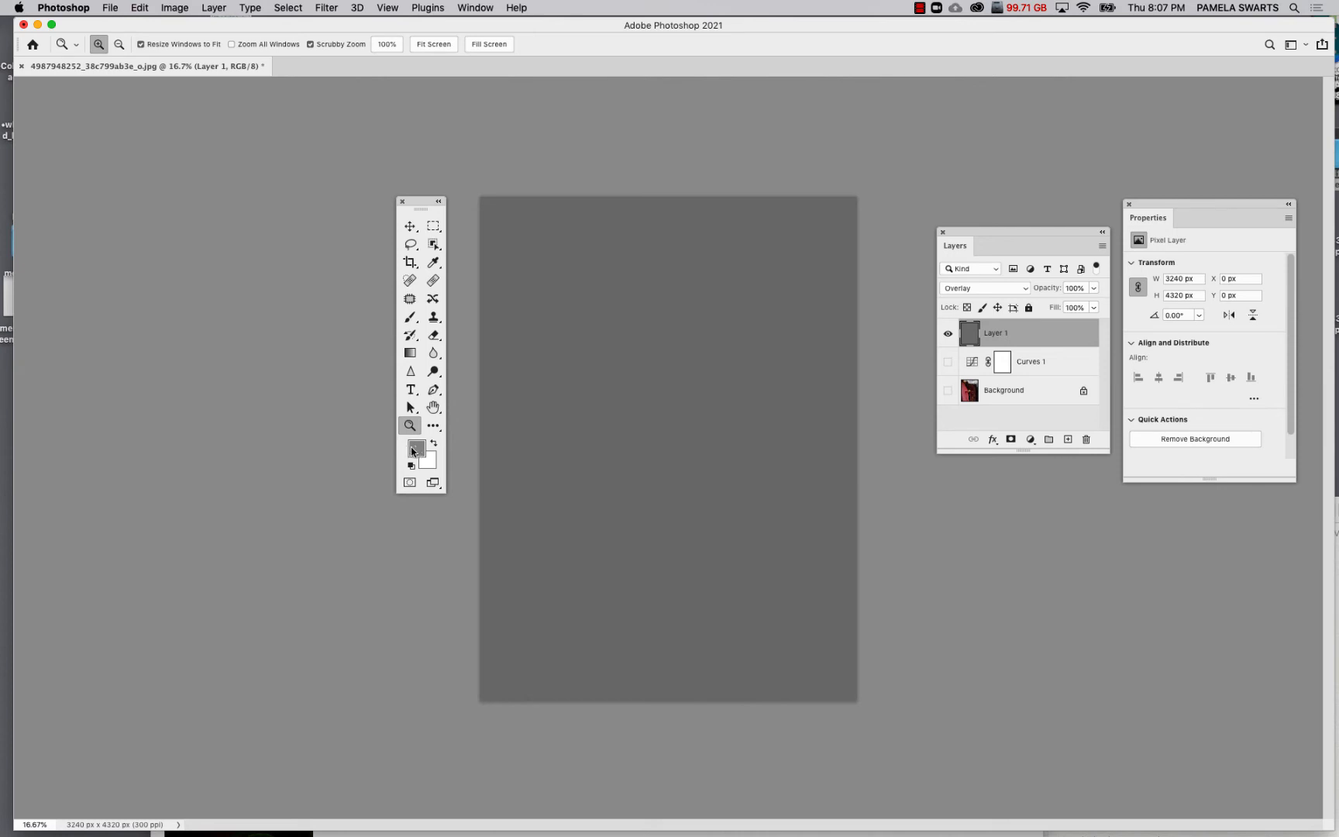
{"action": "left_click_drag", "start_coordinate": [946, 335], "coordinate": [955, 412]}
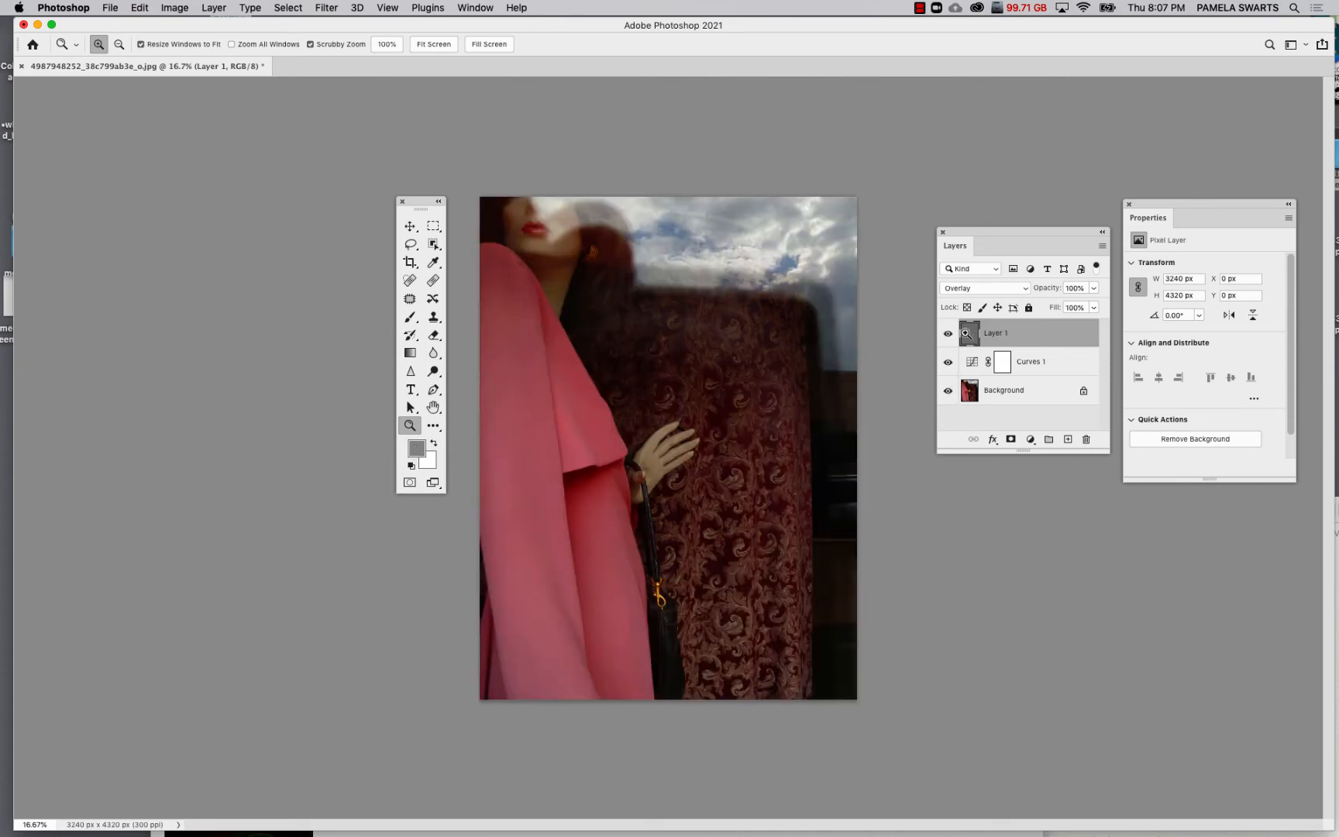
Set the foreground color to the light gray bababa.
{"action": "left_click", "coordinate": [417, 449]}
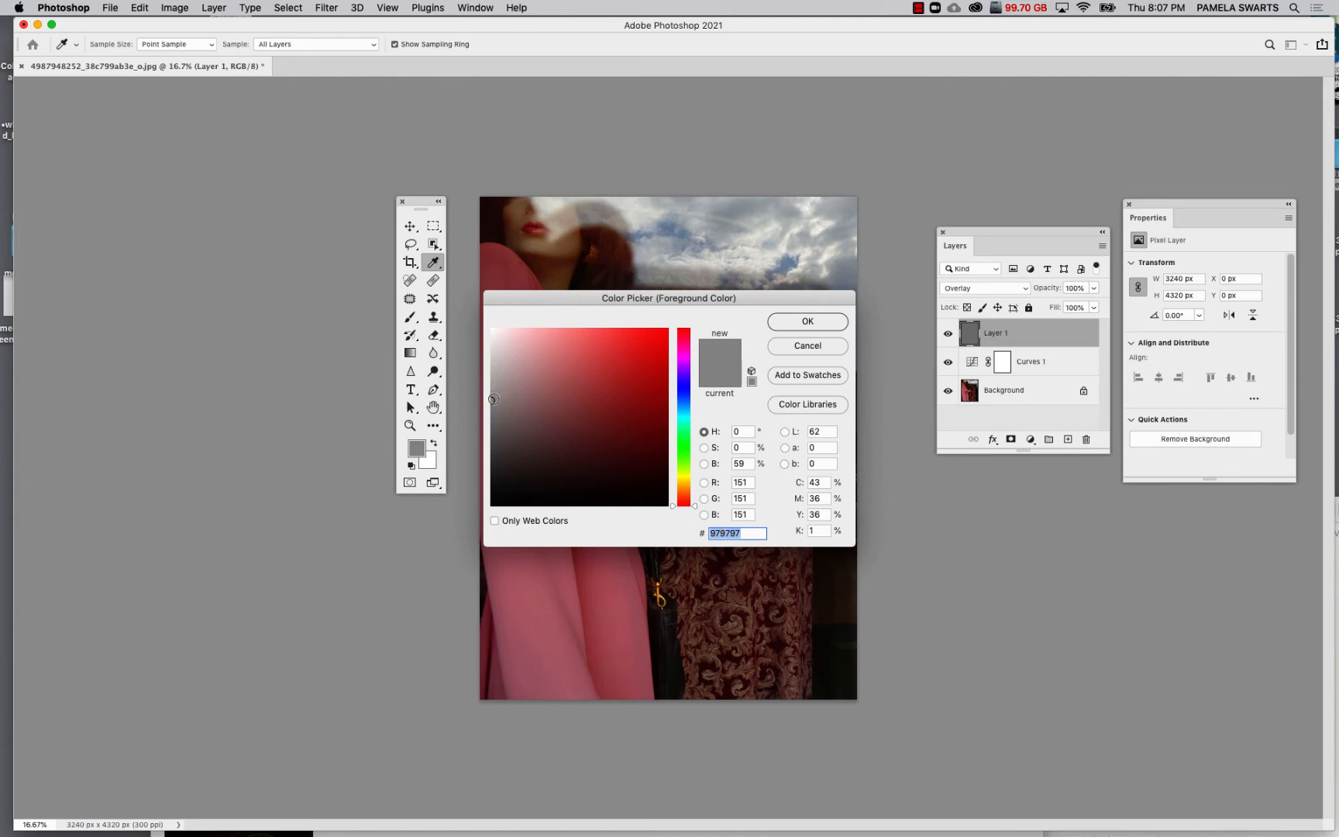
{"action": "left_click_drag", "start_coordinate": [493, 399], "coordinate": [491, 376]}
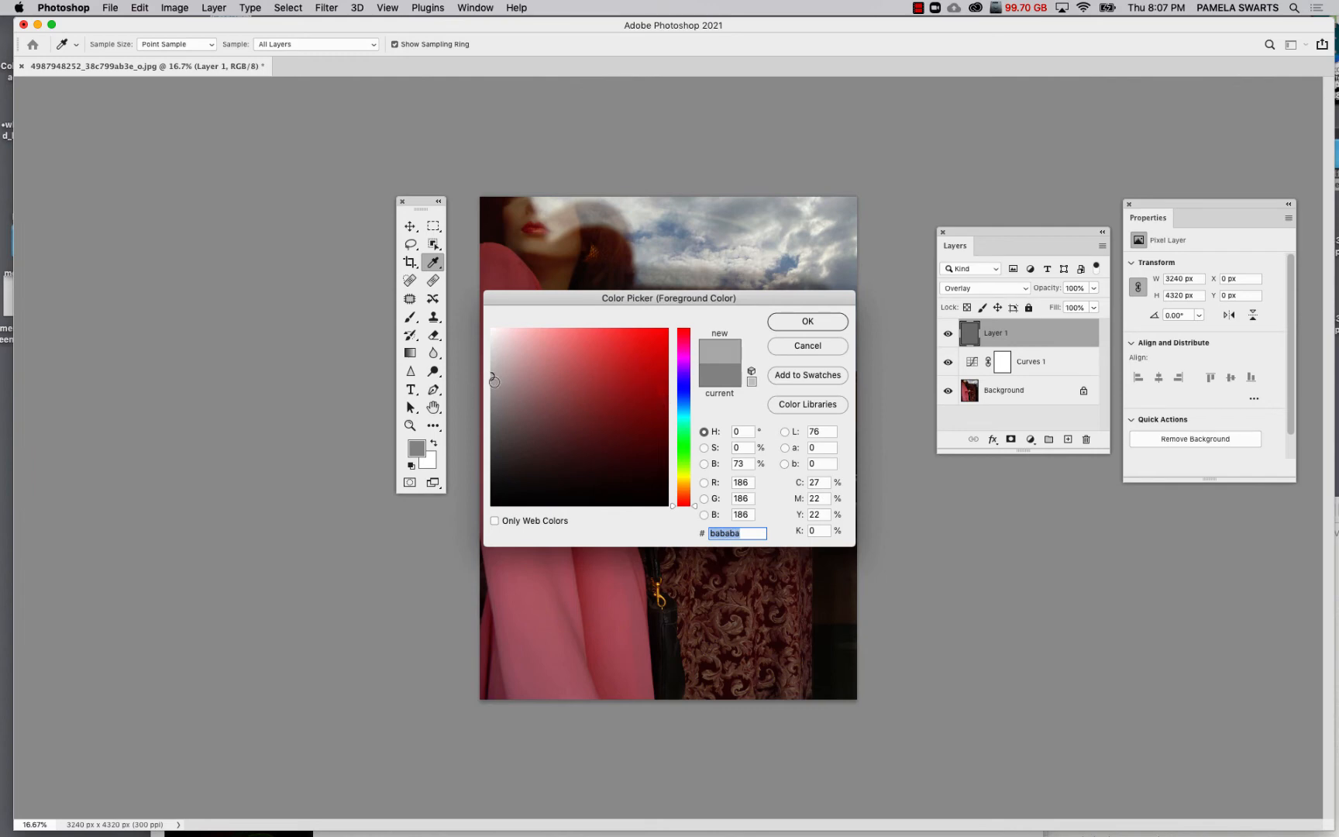
{"action": "left_click", "coordinate": [808, 322]}
Choose the Brush tool with the Soft Round tip at 250 px size and 0% hardness.
{"action": "key", "text": "z"}
{"action": "key", "text": "b"}
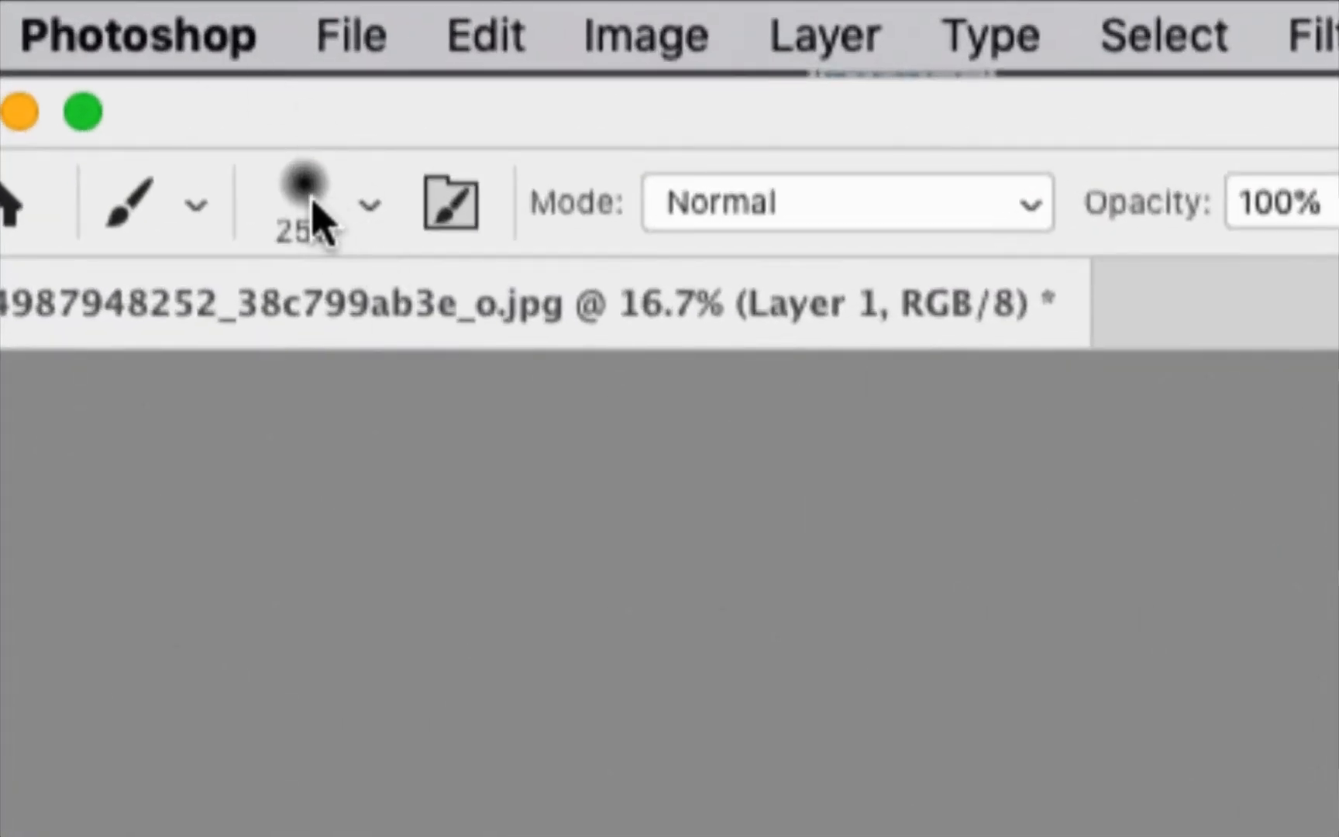
{"action": "left_click", "coordinate": [302, 187]}
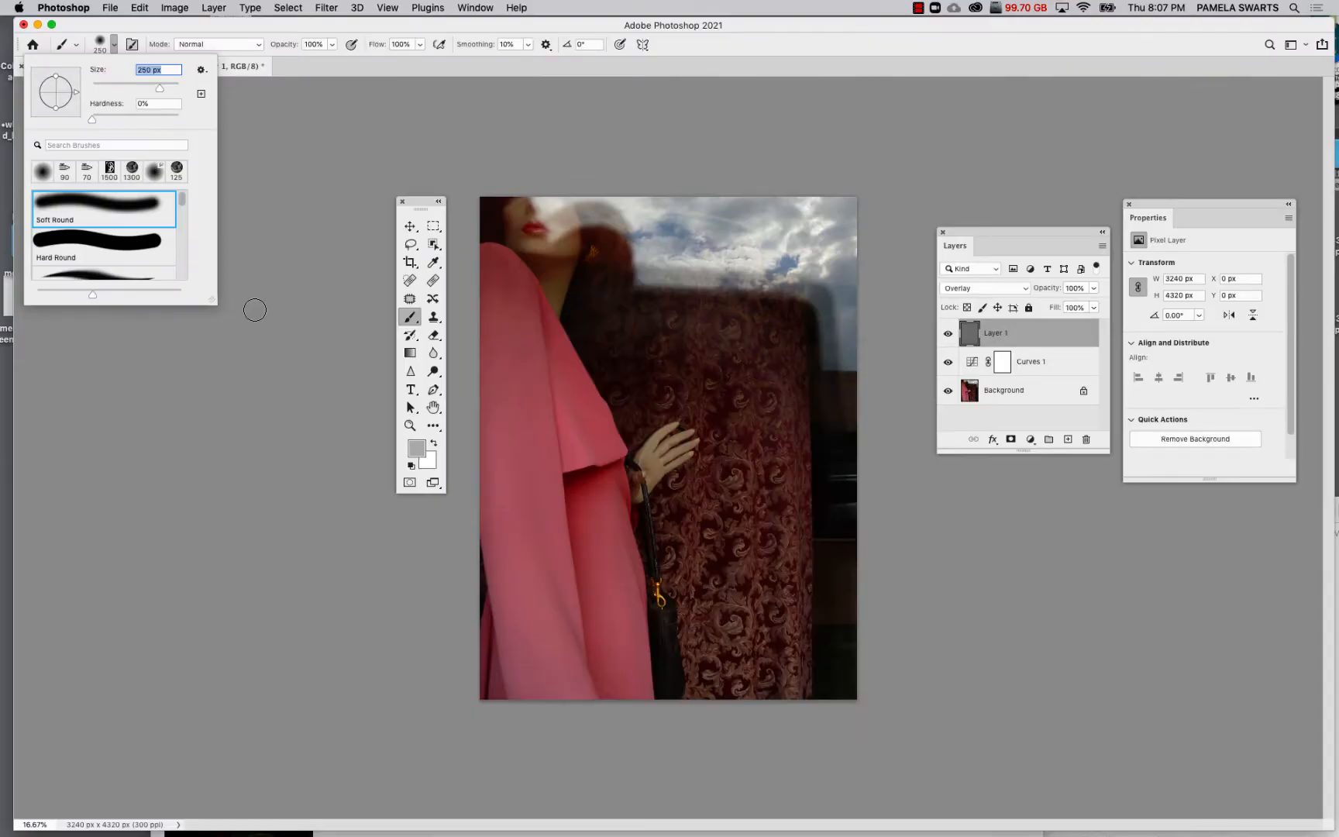
{"action": "key", "text": "Return"}
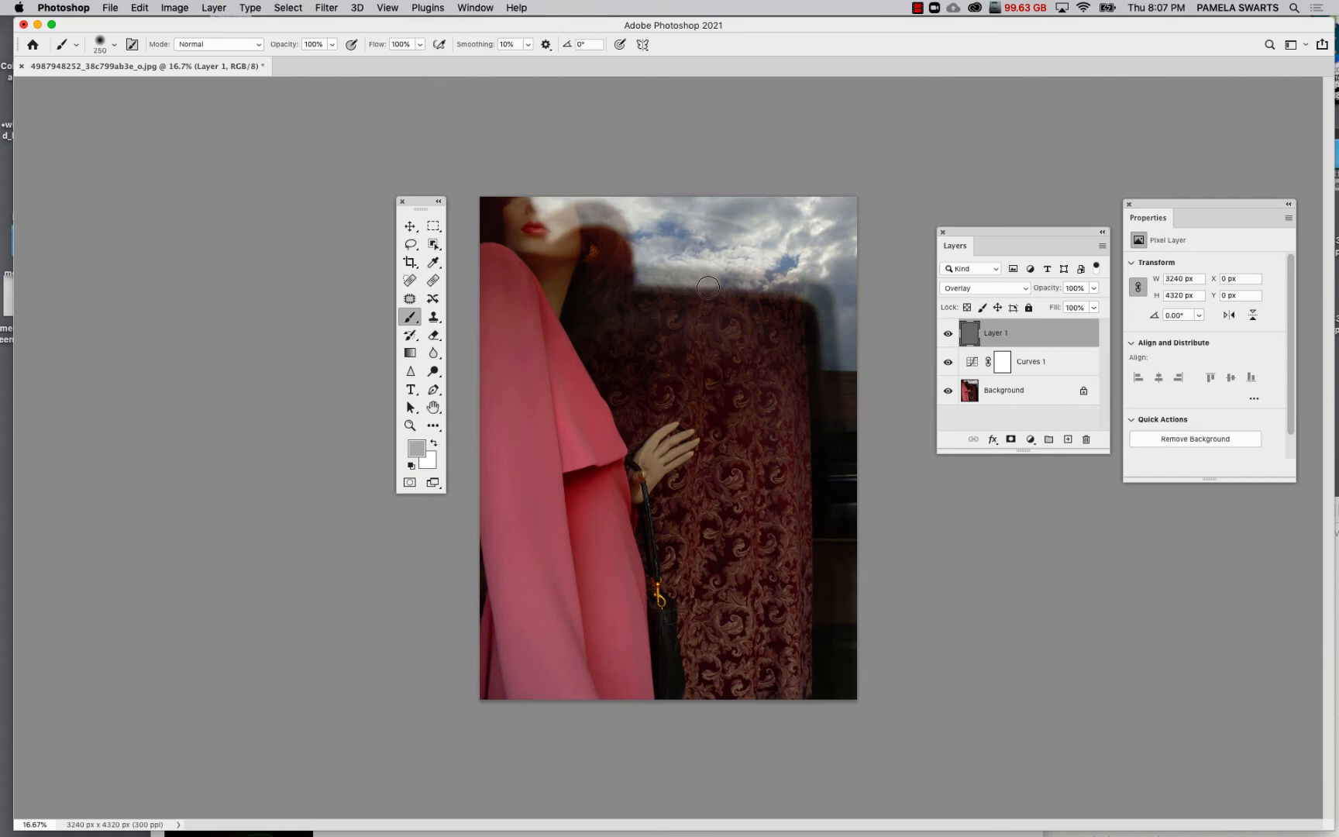
Enlarge the brush to 600 px and try a dodging stroke down the pink coat, then undo the stroke.
{"action": "key", "text": "bracketright"}
{"action": "key", "text": "bracketright"}
{"action": "key", "text": "bracketright"}
{"action": "key", "text": "bracketright"}
{"action": "left_click_drag", "start_coordinate": [524, 352], "coordinate": [554, 582]}
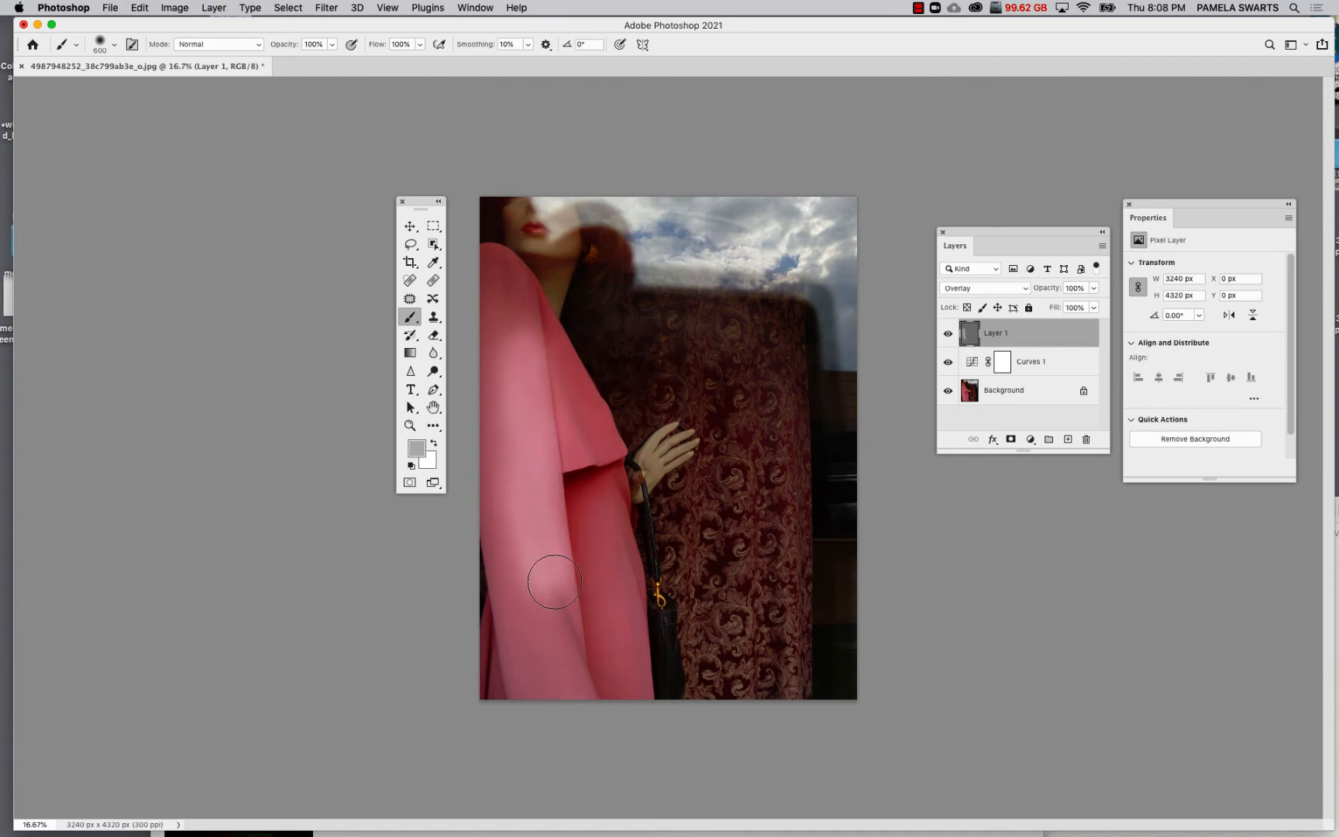
{"action": "key", "text": "super+z"}
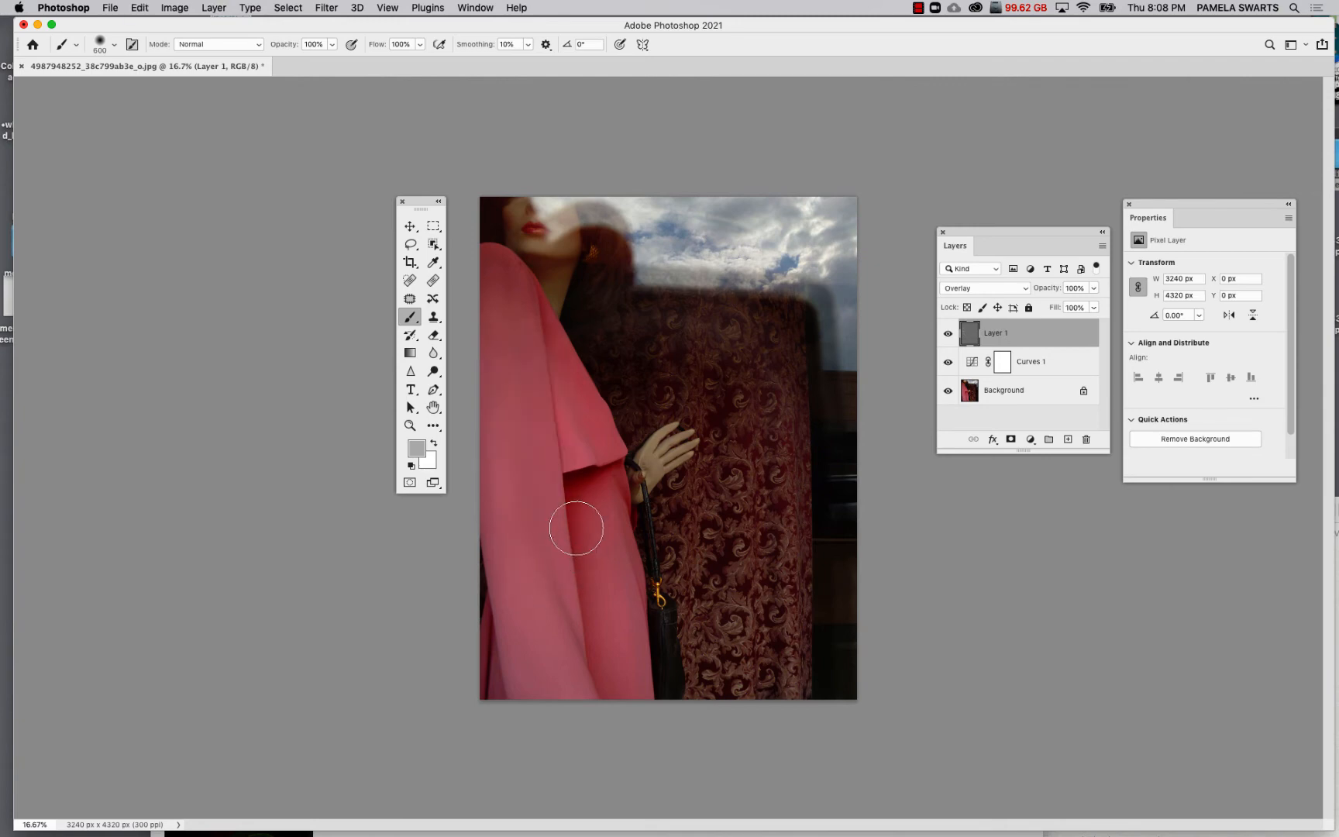
Set the foreground color to the softer gray a8a7a7 and dodge the front of the pink coat down to its hem.
{"action": "left_click", "coordinate": [415, 448]}
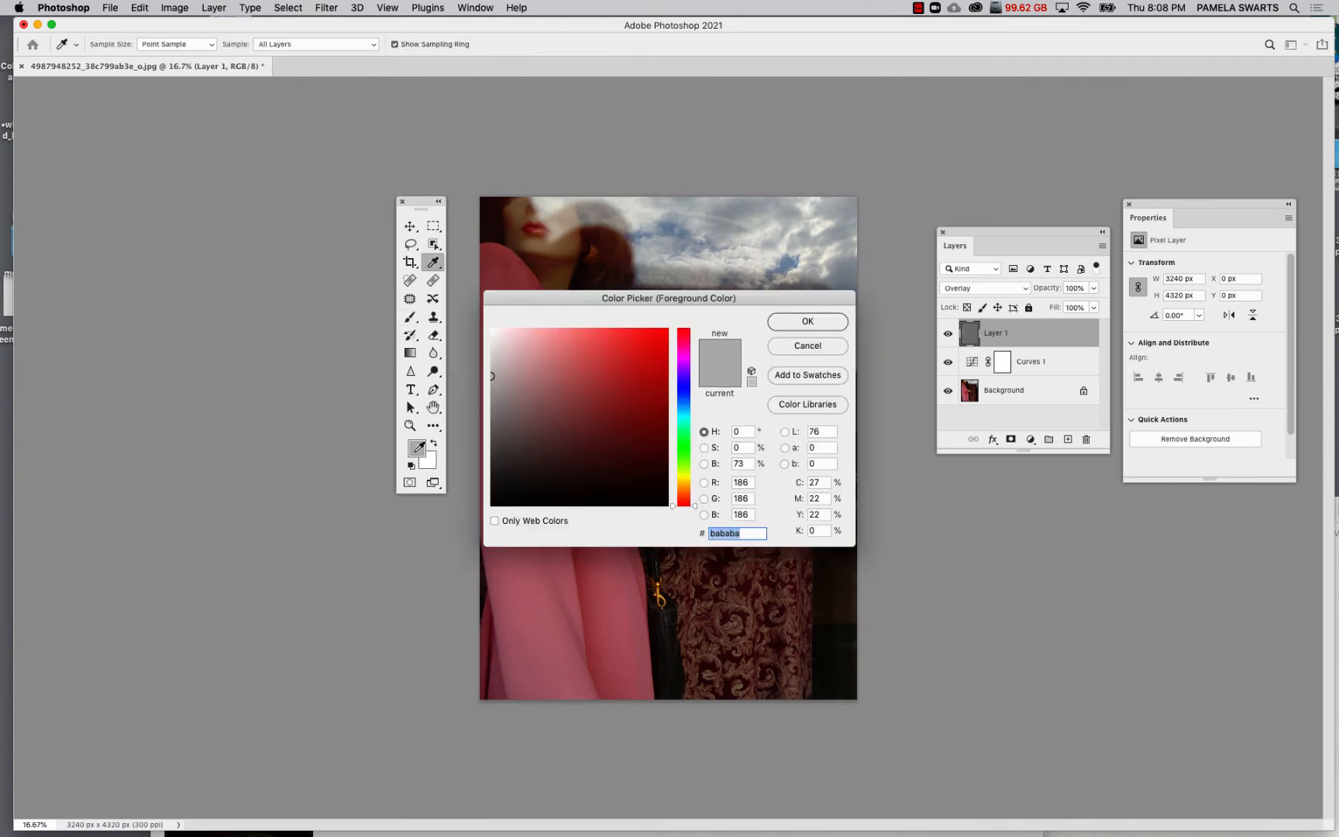
{"action": "left_click", "coordinate": [493, 388]}
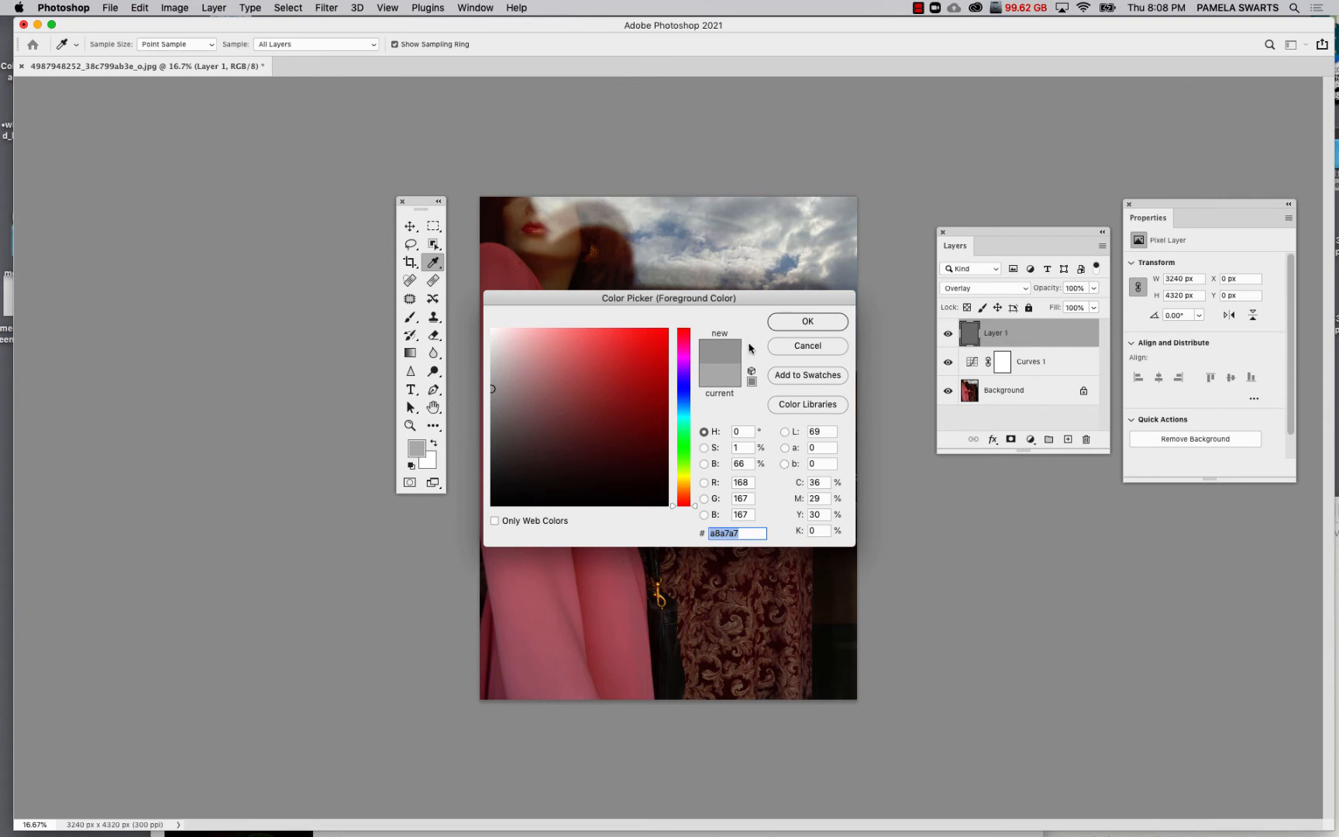
{"action": "left_click", "coordinate": [791, 324]}
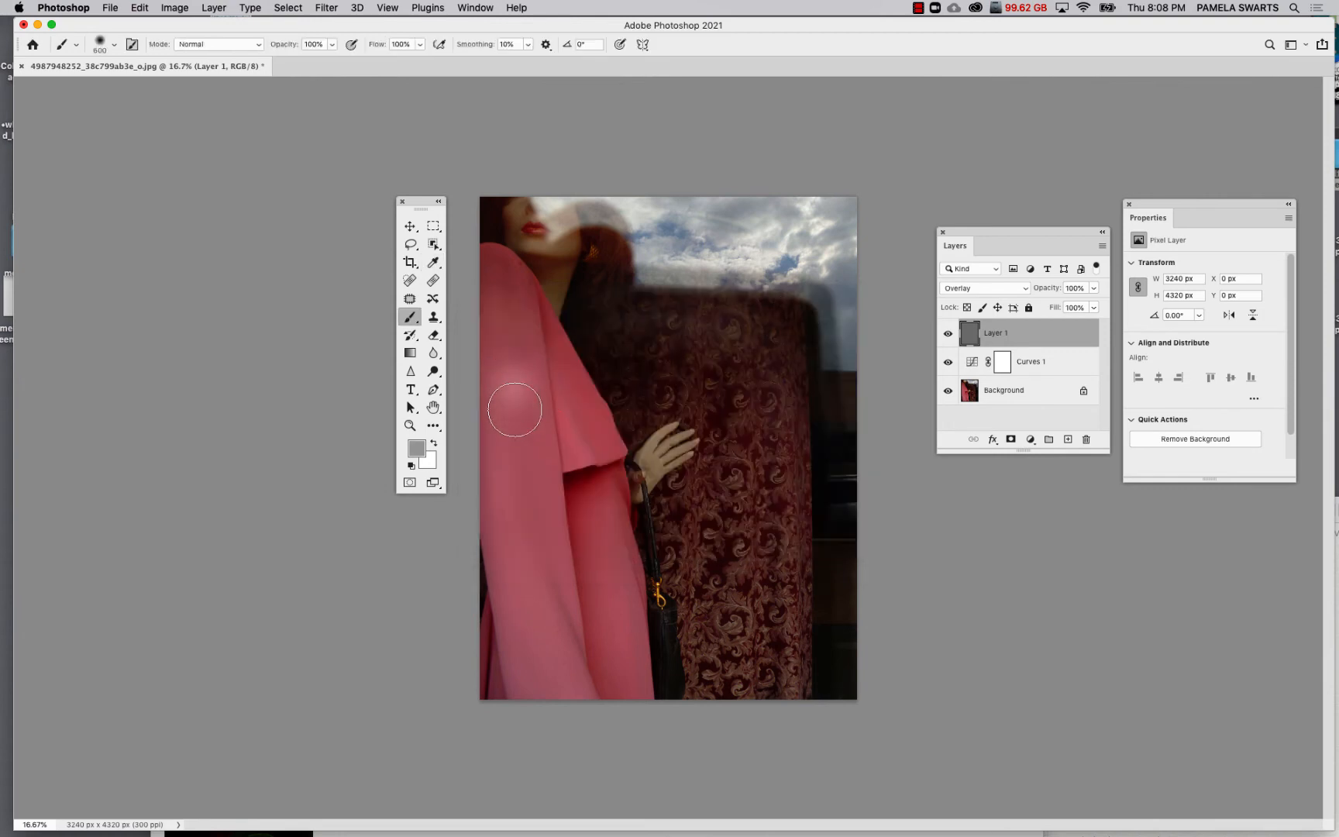
{"action": "mouse_move", "coordinate": [514, 397]}
{"action": "left_mouse_down"}
{"action": "mouse_move", "coordinate": [548, 595]}
{"action": "mouse_move", "coordinate": [497, 344]}
{"action": "mouse_move", "coordinate": [507, 292]}
{"action": "mouse_move", "coordinate": [496, 297]}
{"action": "mouse_move", "coordinate": [528, 589]}
{"action": "mouse_move", "coordinate": [569, 704]}
{"action": "left_mouse_up"}
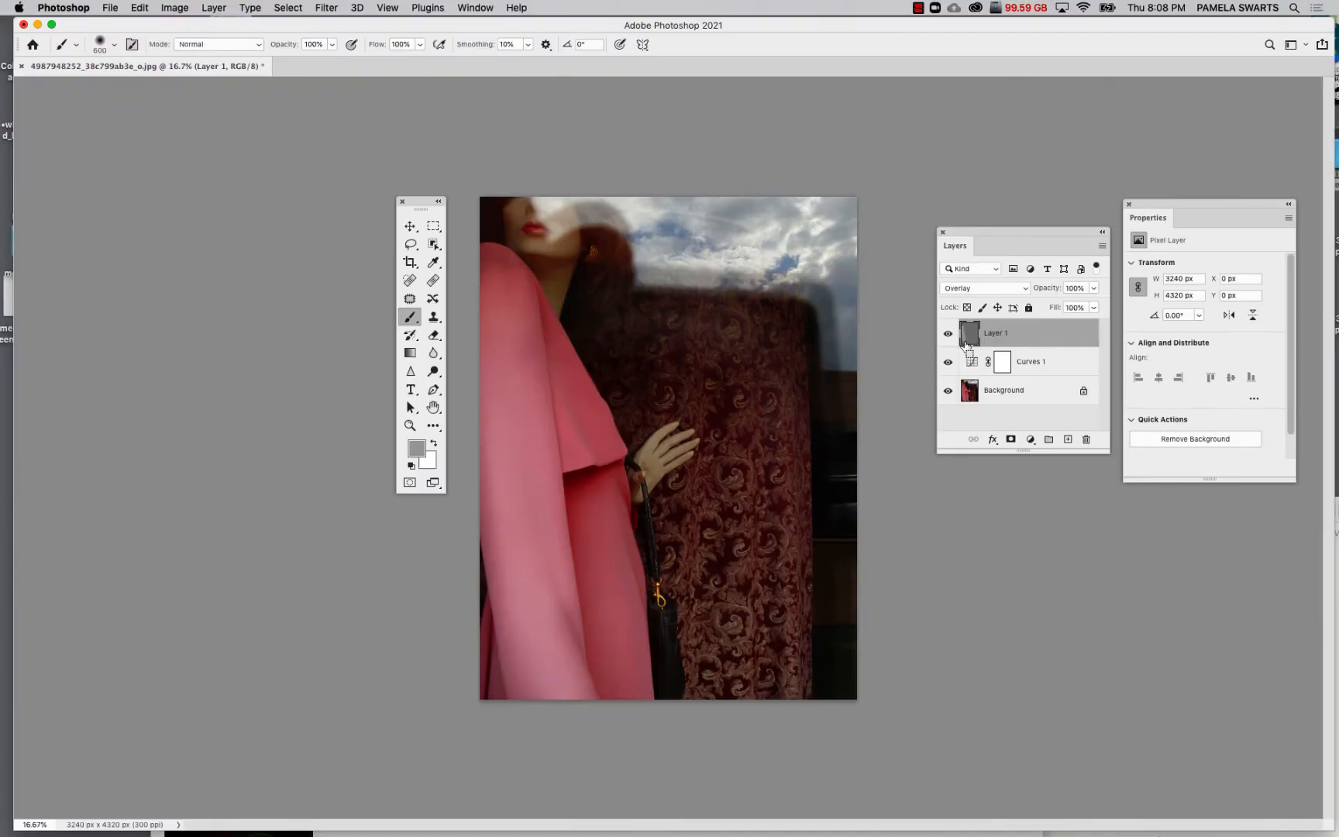
Set the foreground color to the dark gray 606060 and burn the dark strip beside the patterned curtain.
{"action": "left_click", "coordinate": [417, 448]}
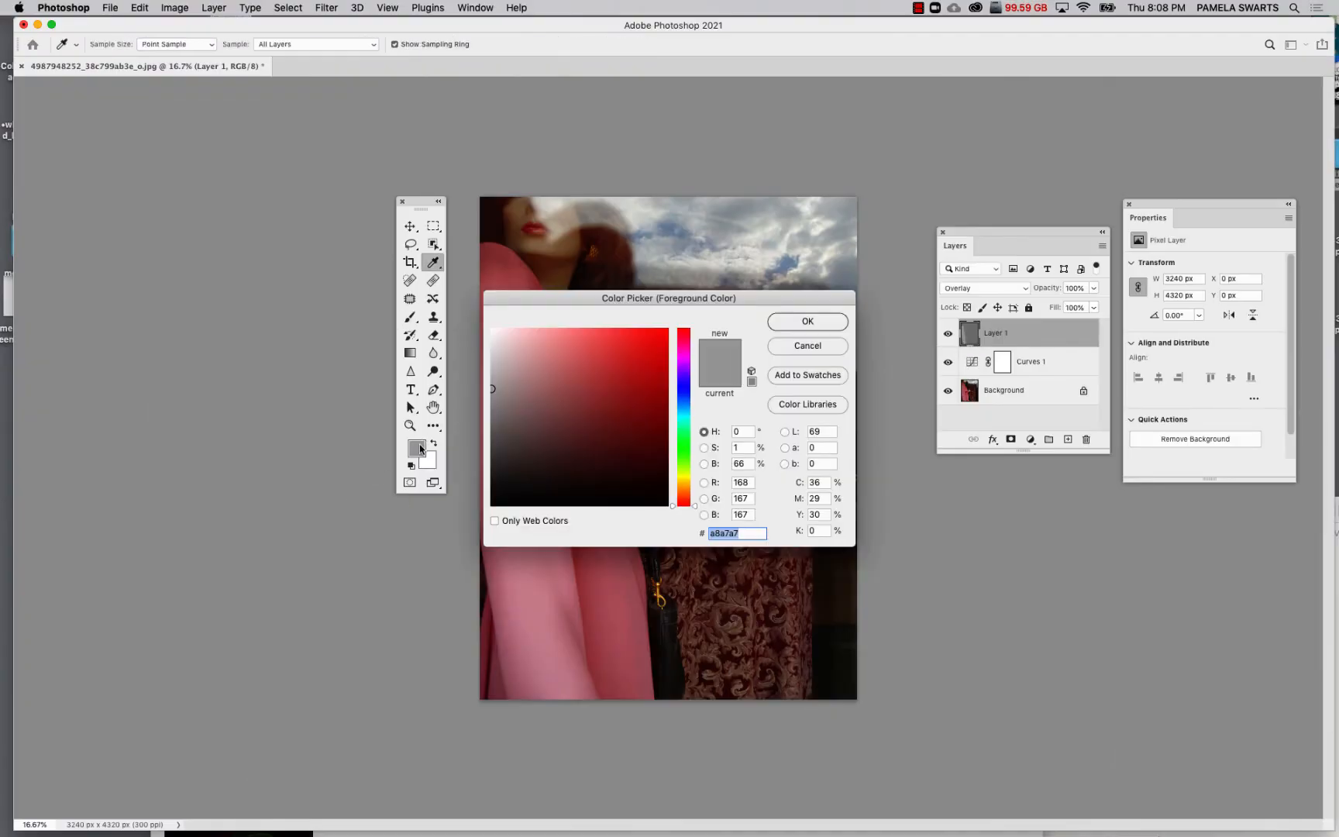
{"action": "left_click_drag", "start_coordinate": [492, 466], "coordinate": [489, 440]}
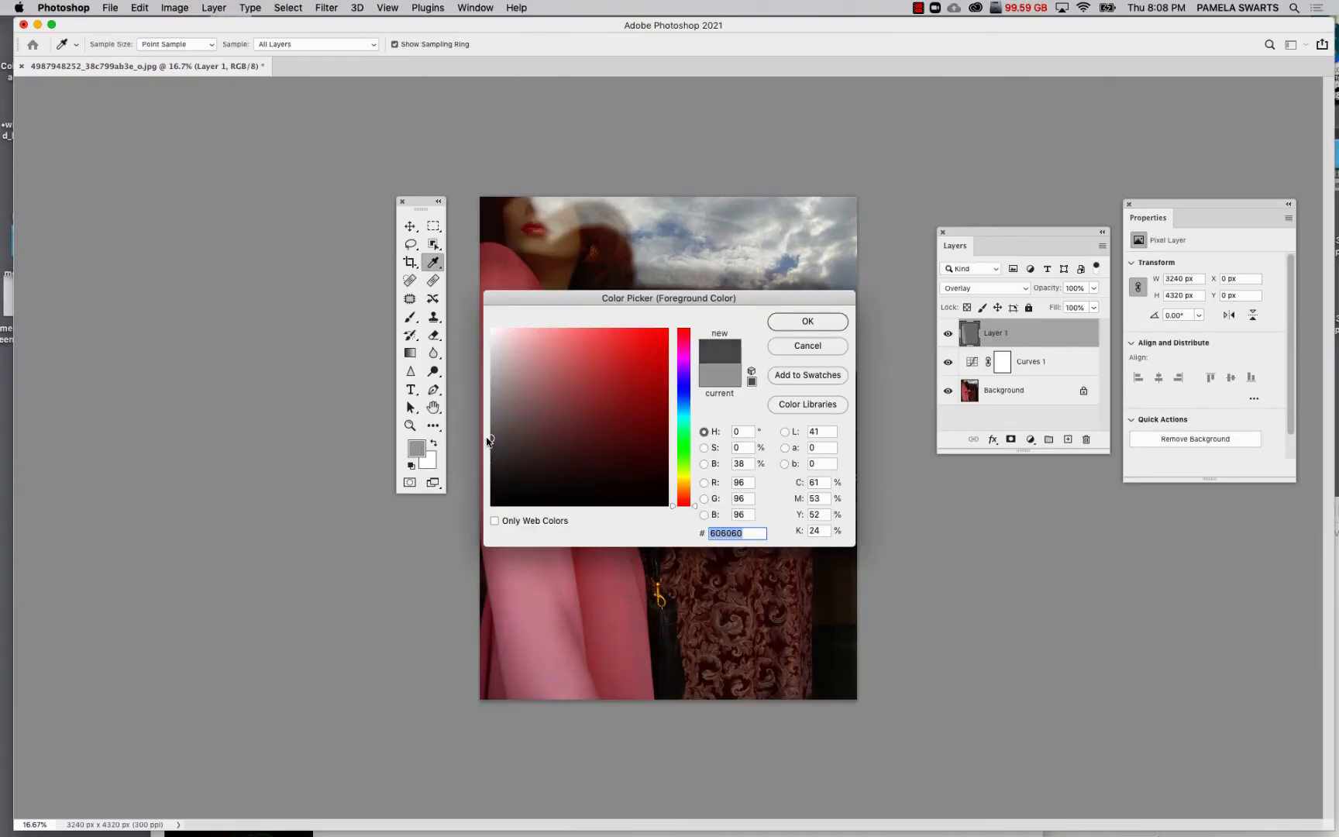
{"action": "left_click", "coordinate": [807, 321]}
{"action": "key", "text": "b"}
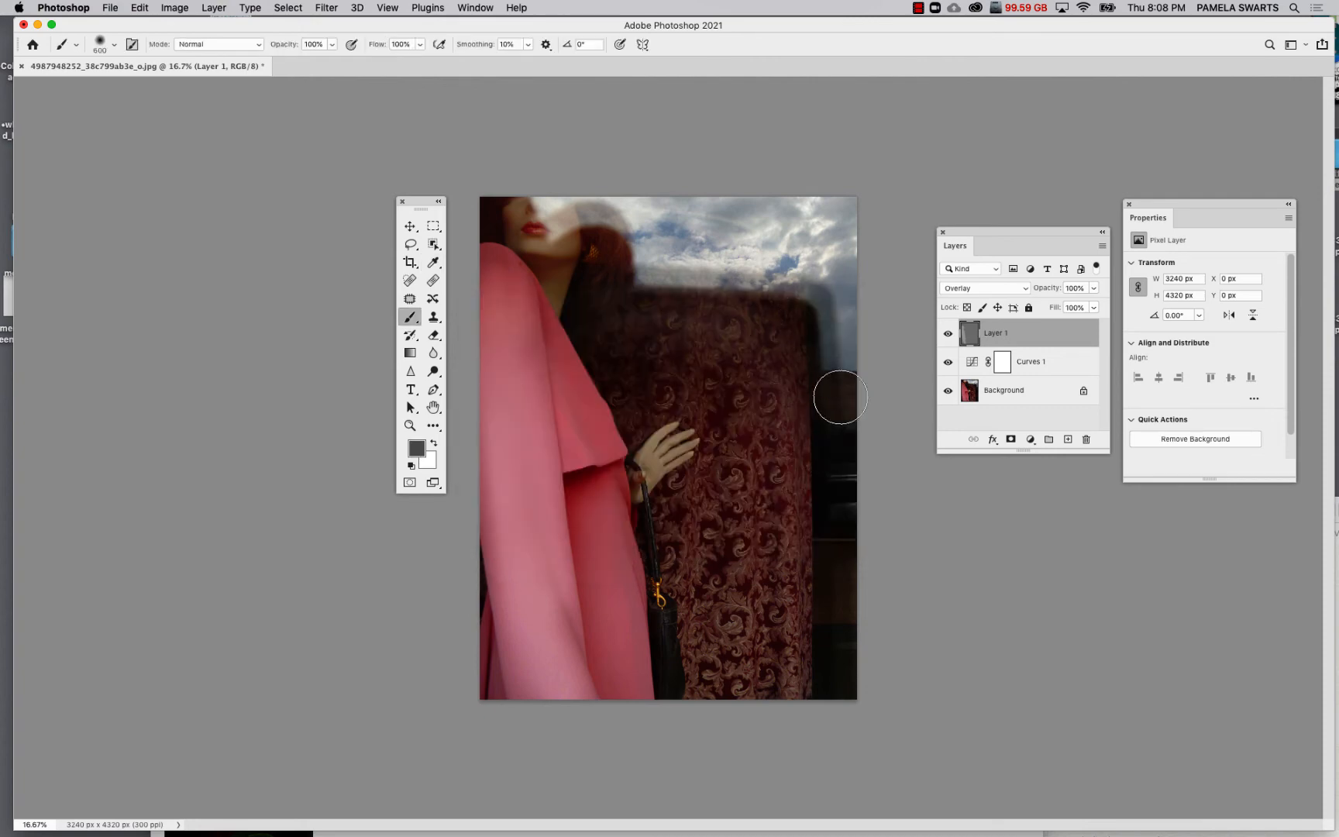
{"action": "left_click_drag", "start_coordinate": [845, 465], "coordinate": [831, 673]}
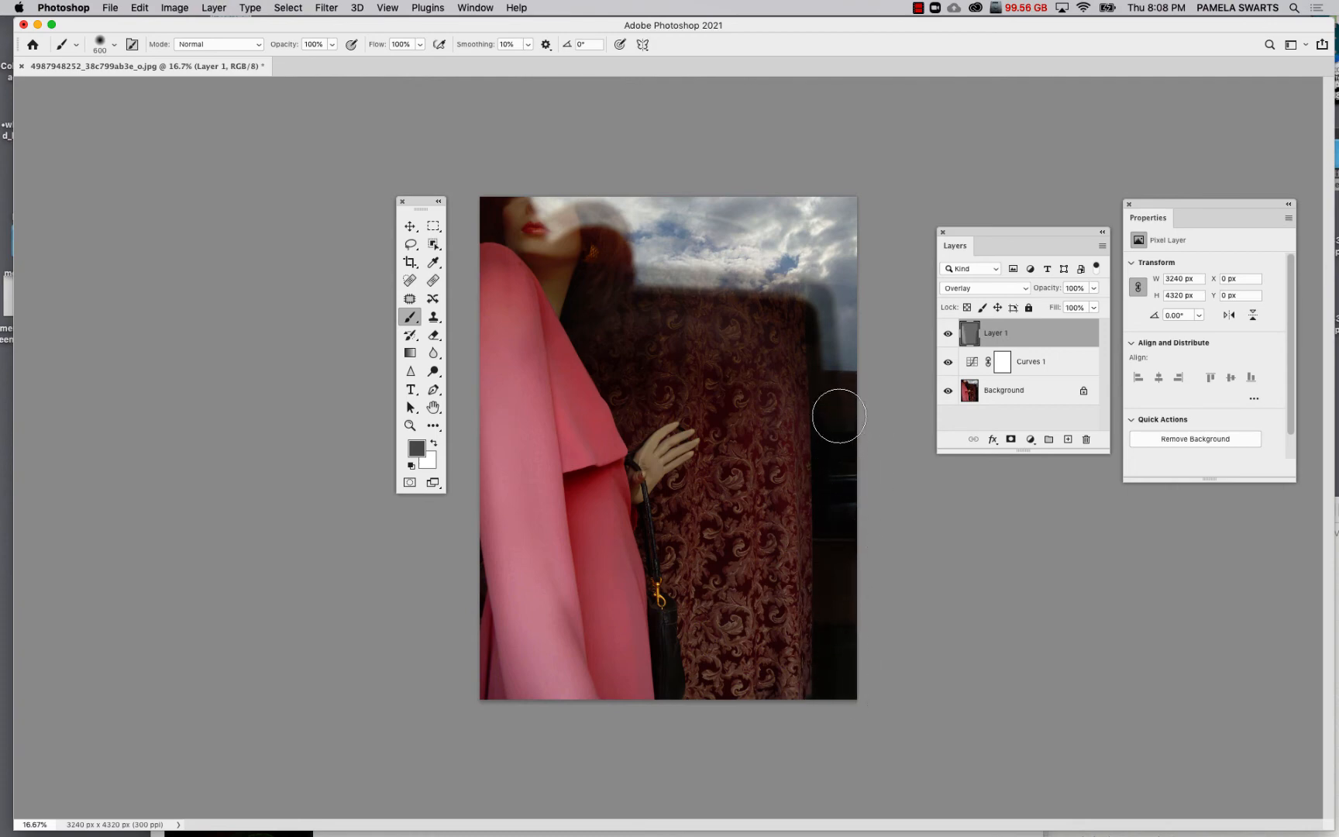
Set the foreground color to the darker gray 4d4c4c for burning the dark strip beside the curtain further.
{"action": "left_click", "coordinate": [417, 447]}
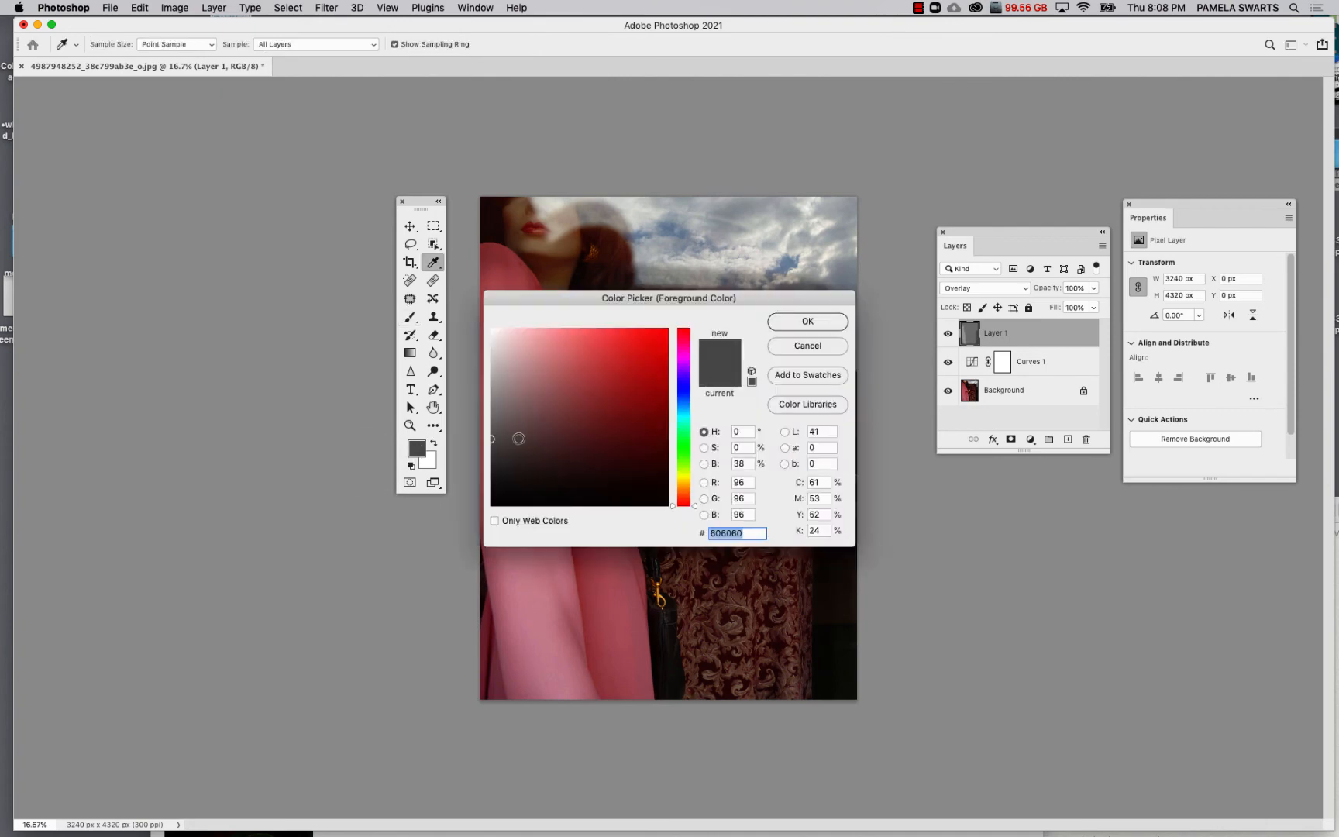
{"action": "left_click", "coordinate": [496, 449]}
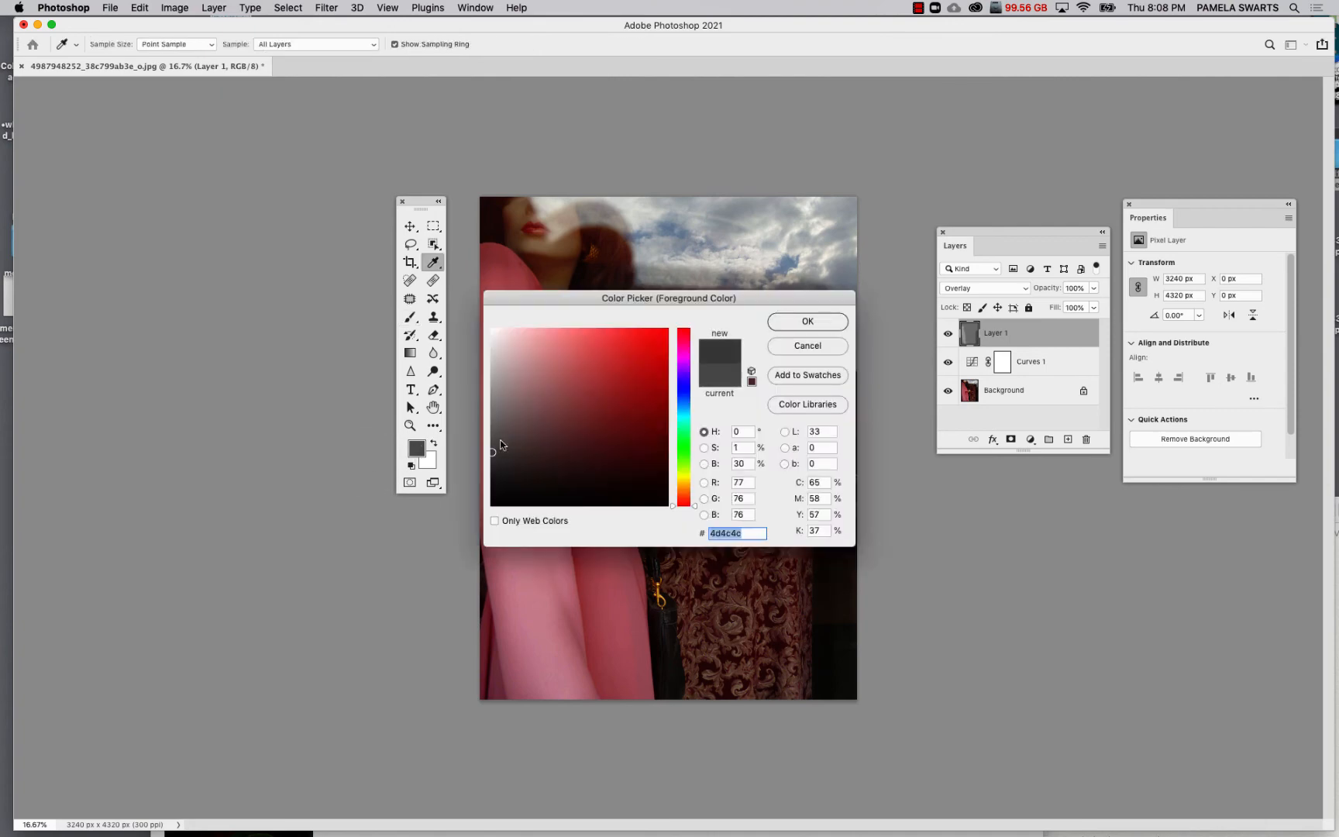
{"action": "left_click", "coordinate": [804, 322]}
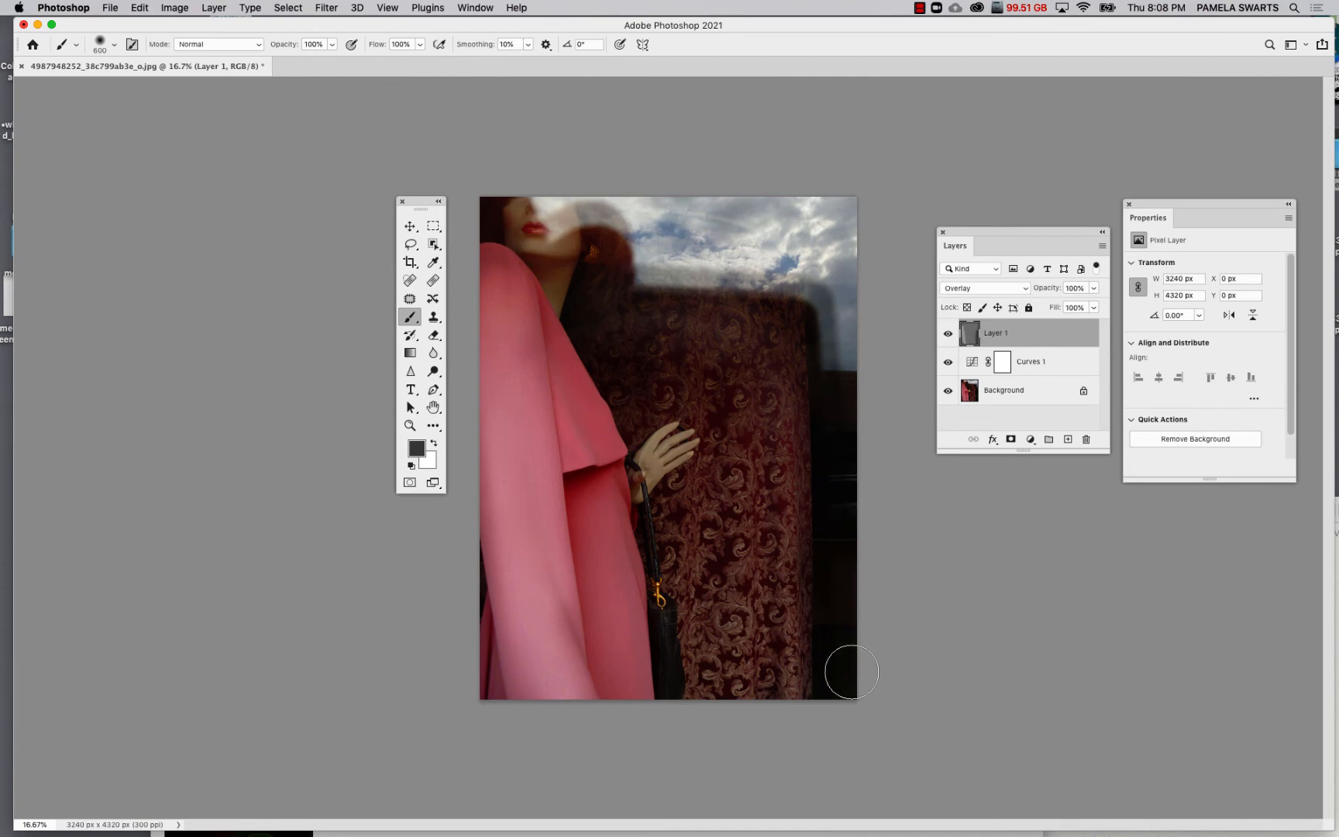
Rename the gray Overlay layer "dodge and burn layer".
{"action": "double_click", "coordinate": [997, 333]}
{"action": "type", "text": "ad"}
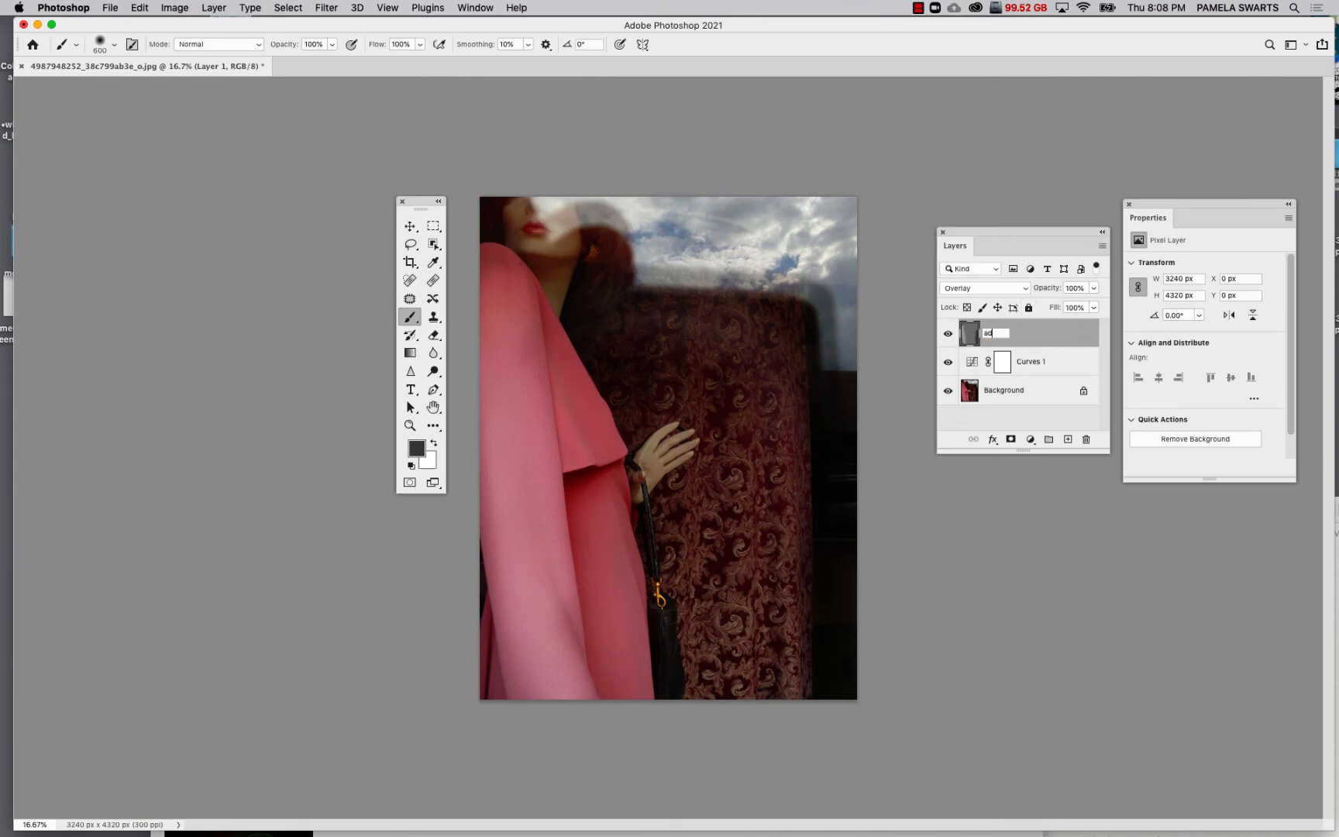
{"action": "type", "text": "jus"}
{"action": "key", "text": "BackSpace"}
{"action": "key", "text": "BackSpace"}
{"action": "type", "text": "dodge and burn layer"}
{"action": "left_click", "coordinate": [989, 431]}
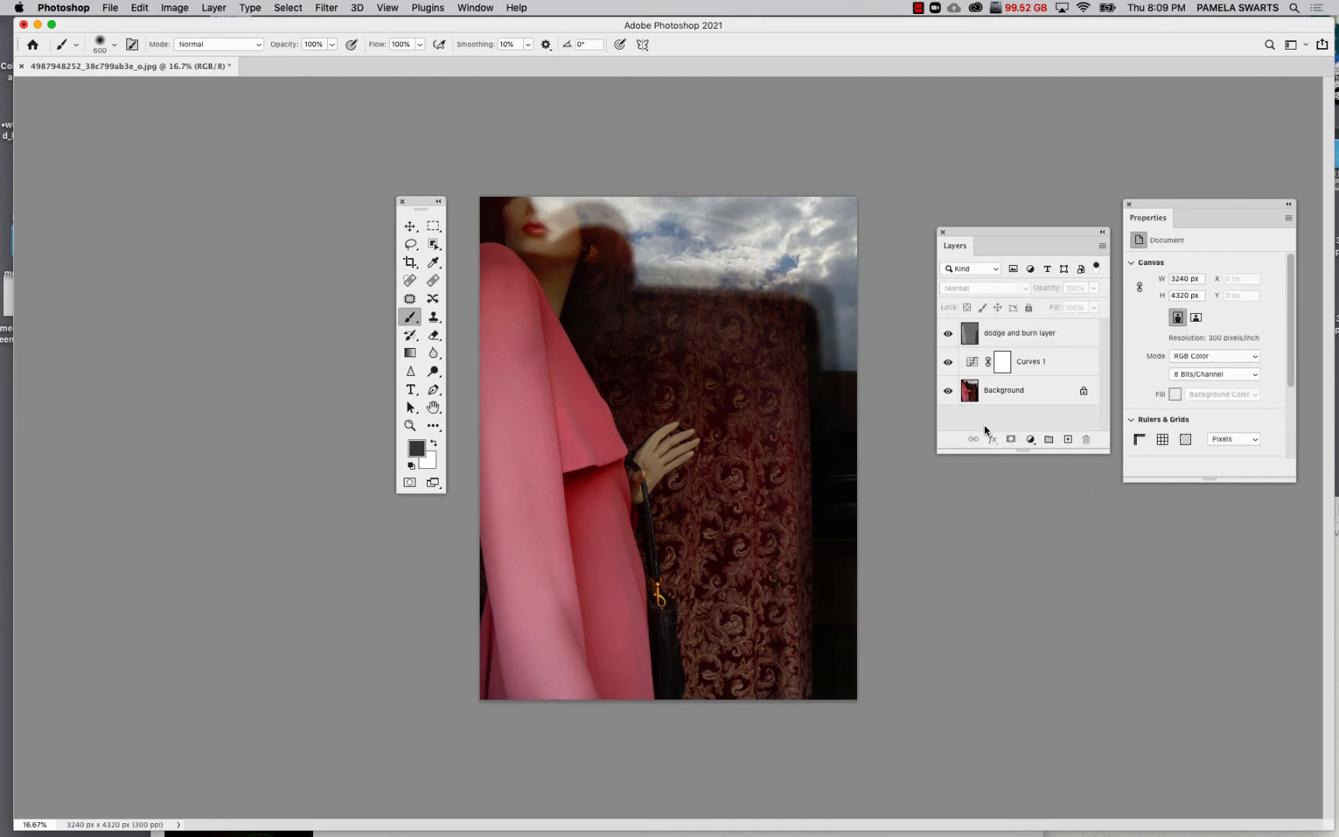
Select the dodge and burn layer and stamp all visible layers into a new merged layer above it.
{"action": "left_click", "coordinate": [1017, 339]}
{"action": "left_click", "coordinate": [1027, 361]}
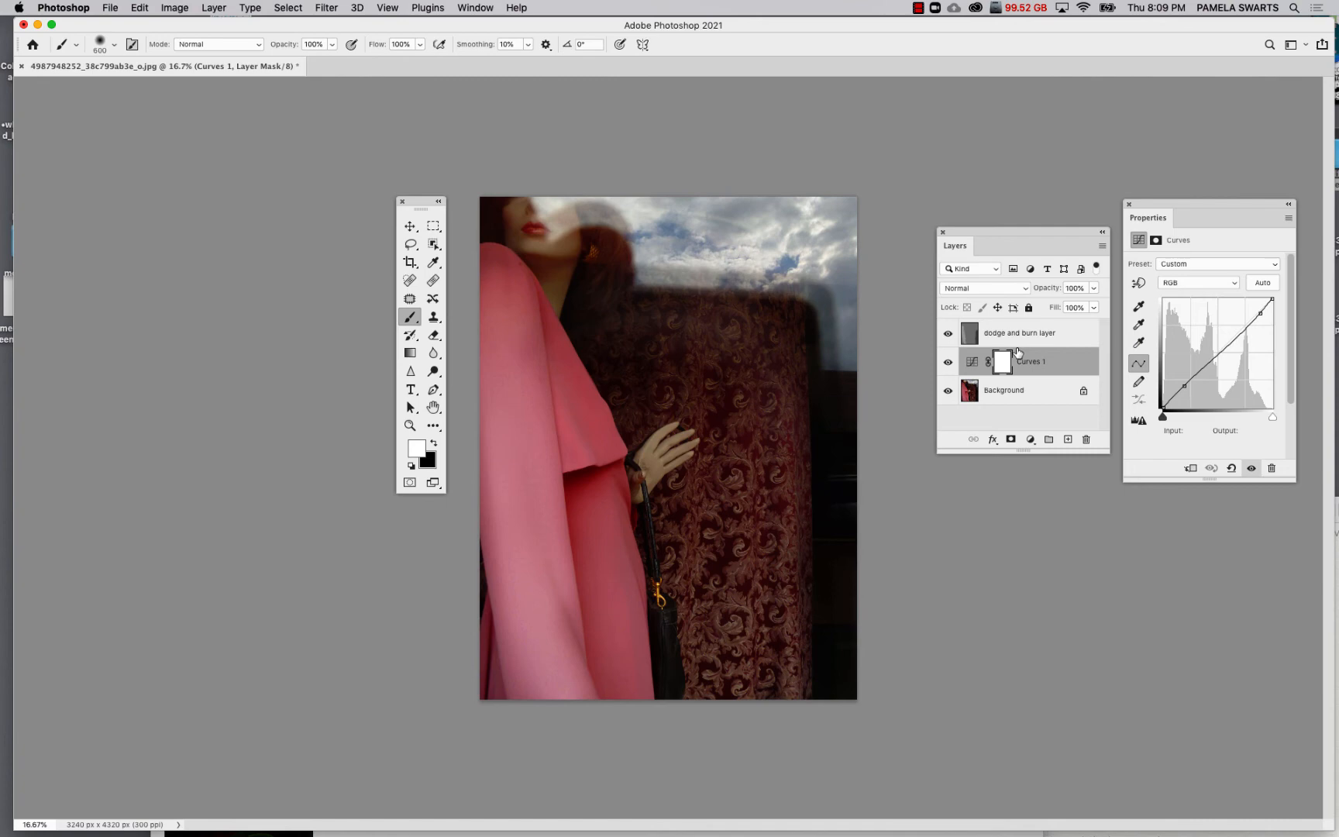
{"action": "left_click", "coordinate": [1021, 342]}
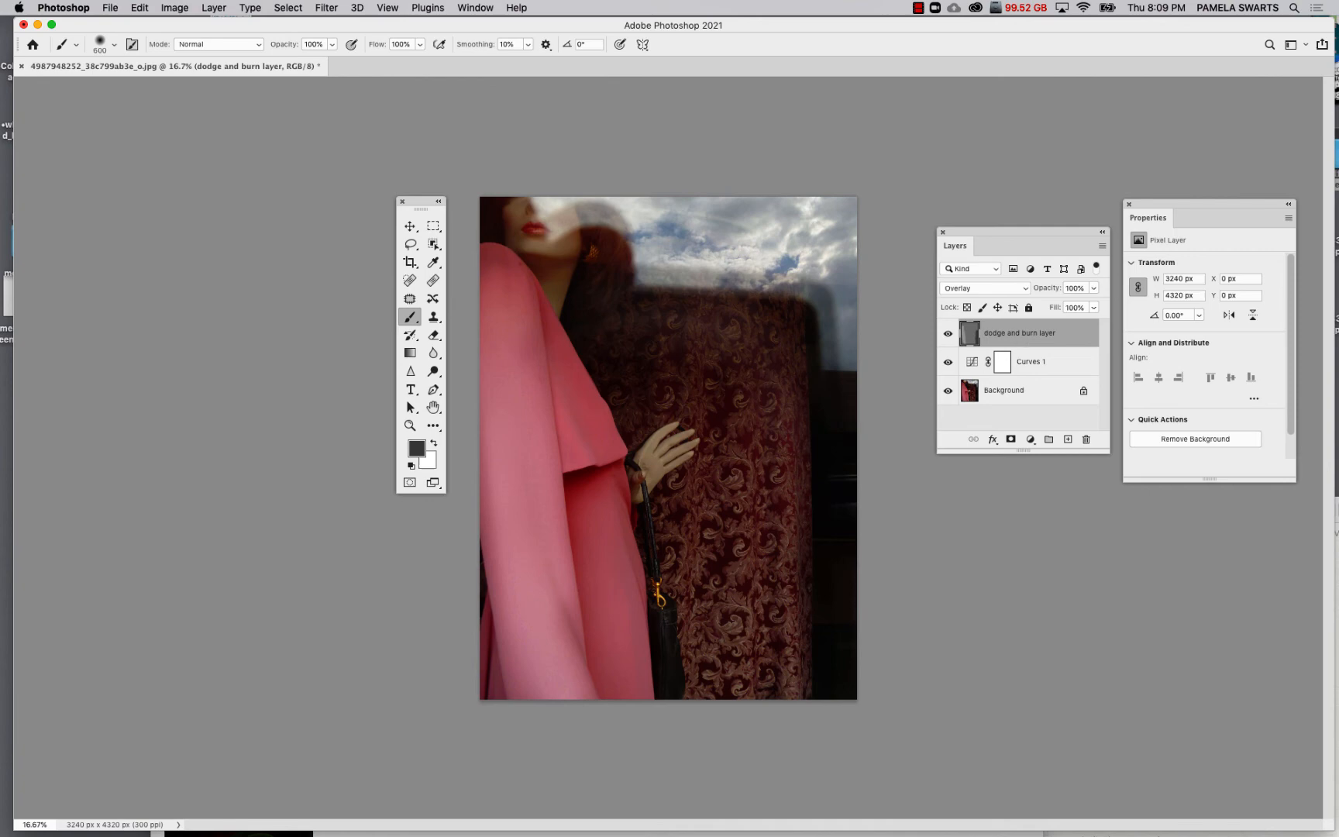
{"action": "mouse_move", "coordinate": [948, 363]}
{"action": "left_mouse_down"}
{"action": "mouse_move", "coordinate": [950, 345]}
{"action": "mouse_move", "coordinate": [949, 372]}
{"action": "left_mouse_up"}
{"action": "key", "text": "super+alt+shift+e"}
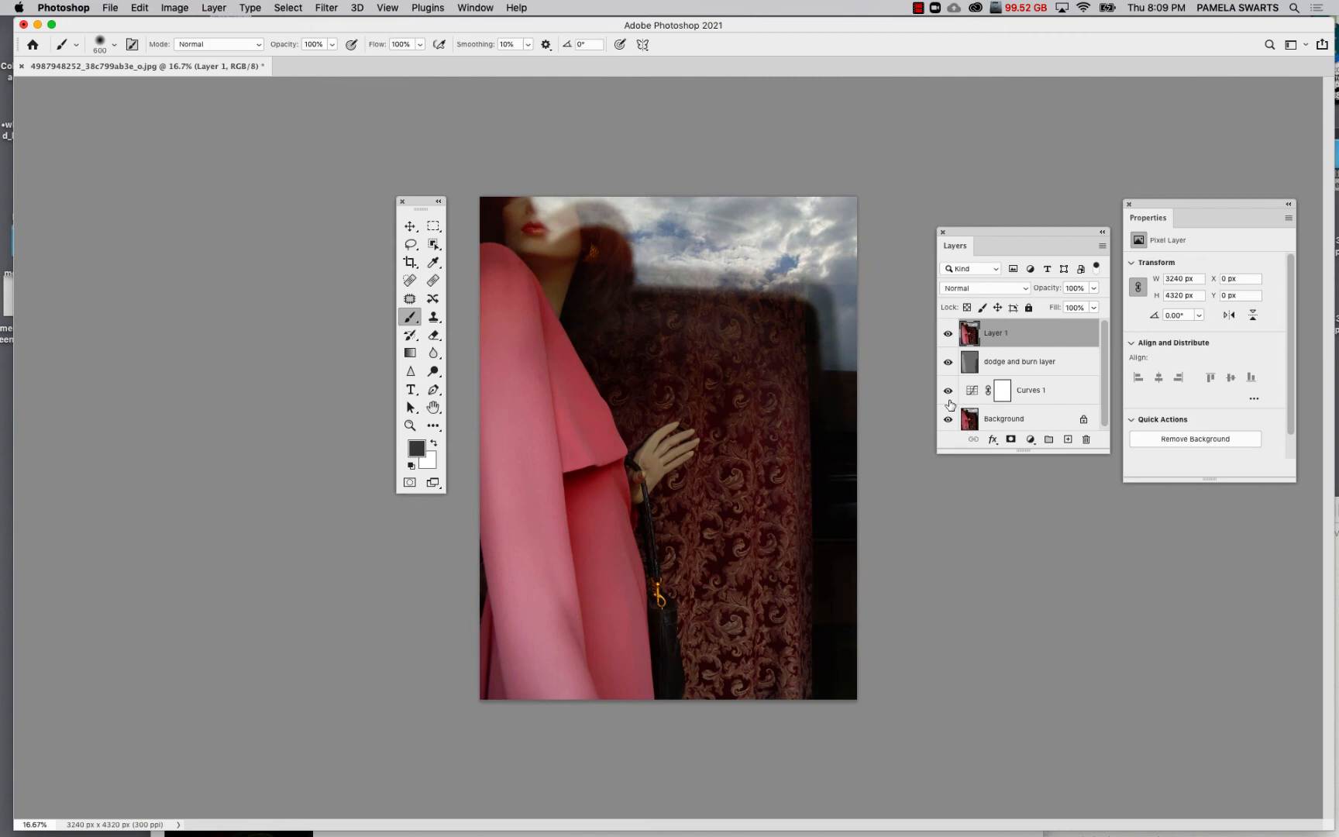
Compare the corrected image with the original Background by toggling the upper layers' visibility, and show all layers again.
{"action": "left_click_drag", "start_coordinate": [948, 394], "coordinate": [953, 339]}
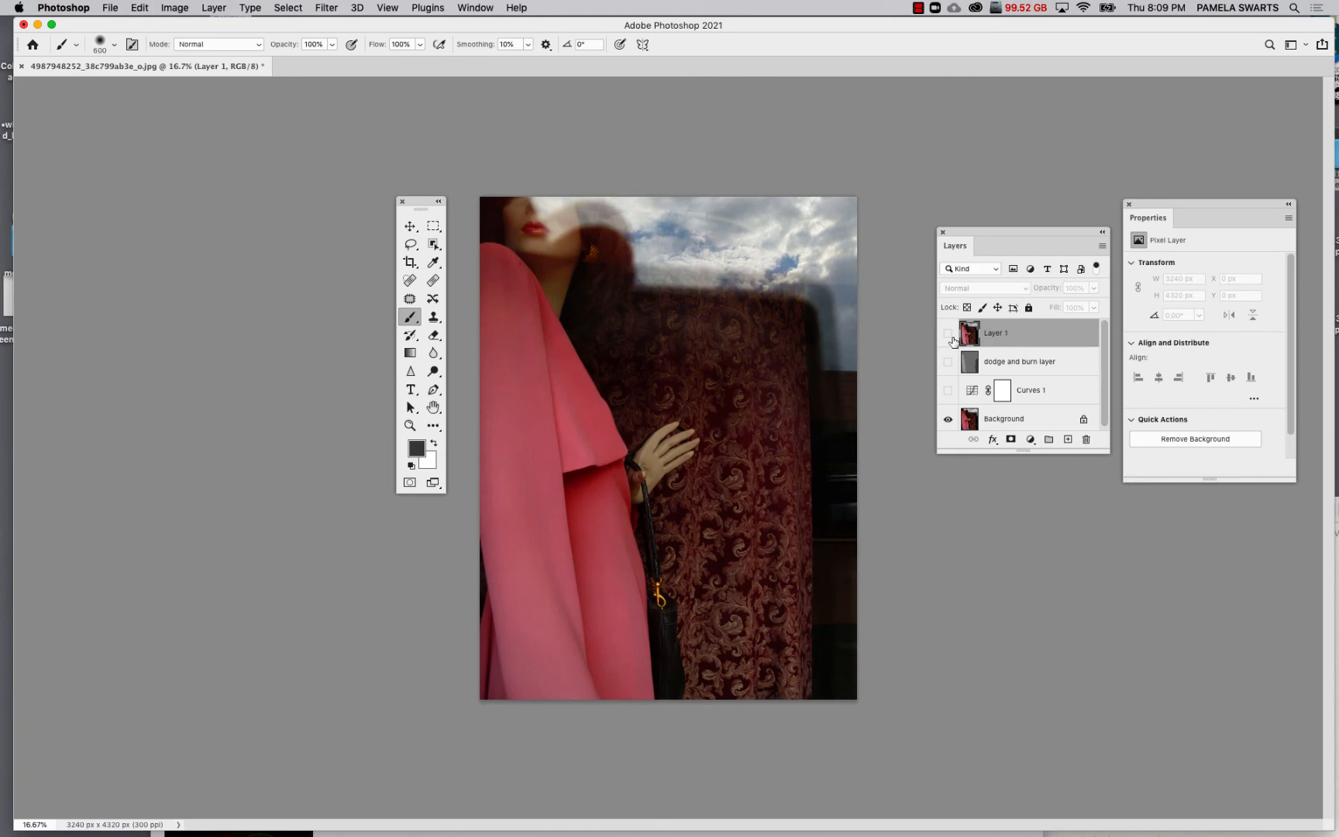
{"action": "left_click", "coordinate": [953, 338]}
{"action": "left_click", "coordinate": [952, 338]}
{"action": "left_click", "coordinate": [952, 338]}
{"action": "left_click", "coordinate": [952, 338]}
{"action": "left_click", "coordinate": [952, 338]}
{"action": "left_click", "coordinate": [953, 337]}
{"action": "left_click", "coordinate": [952, 337]}
{"action": "left_click", "coordinate": [949, 362]}
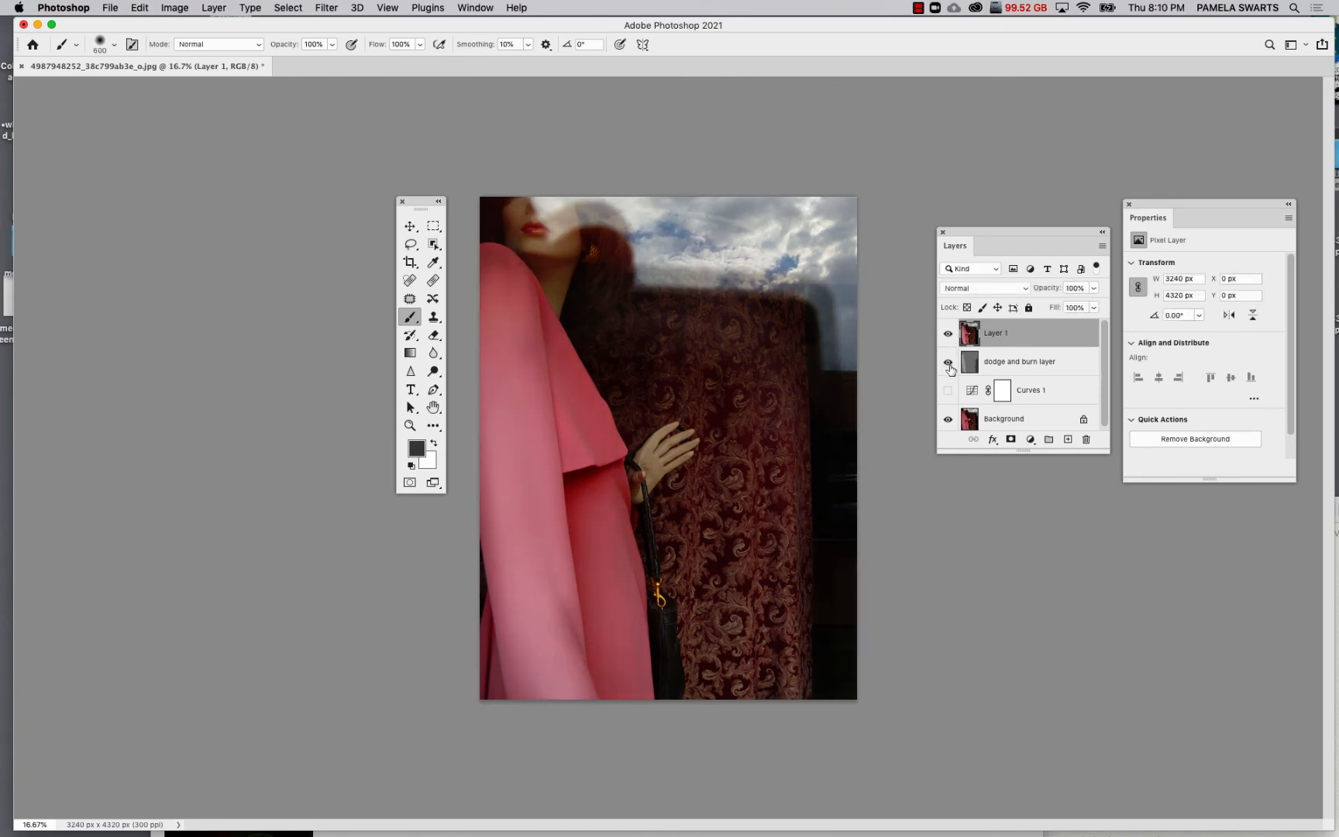
{"action": "left_click", "coordinate": [948, 391]}
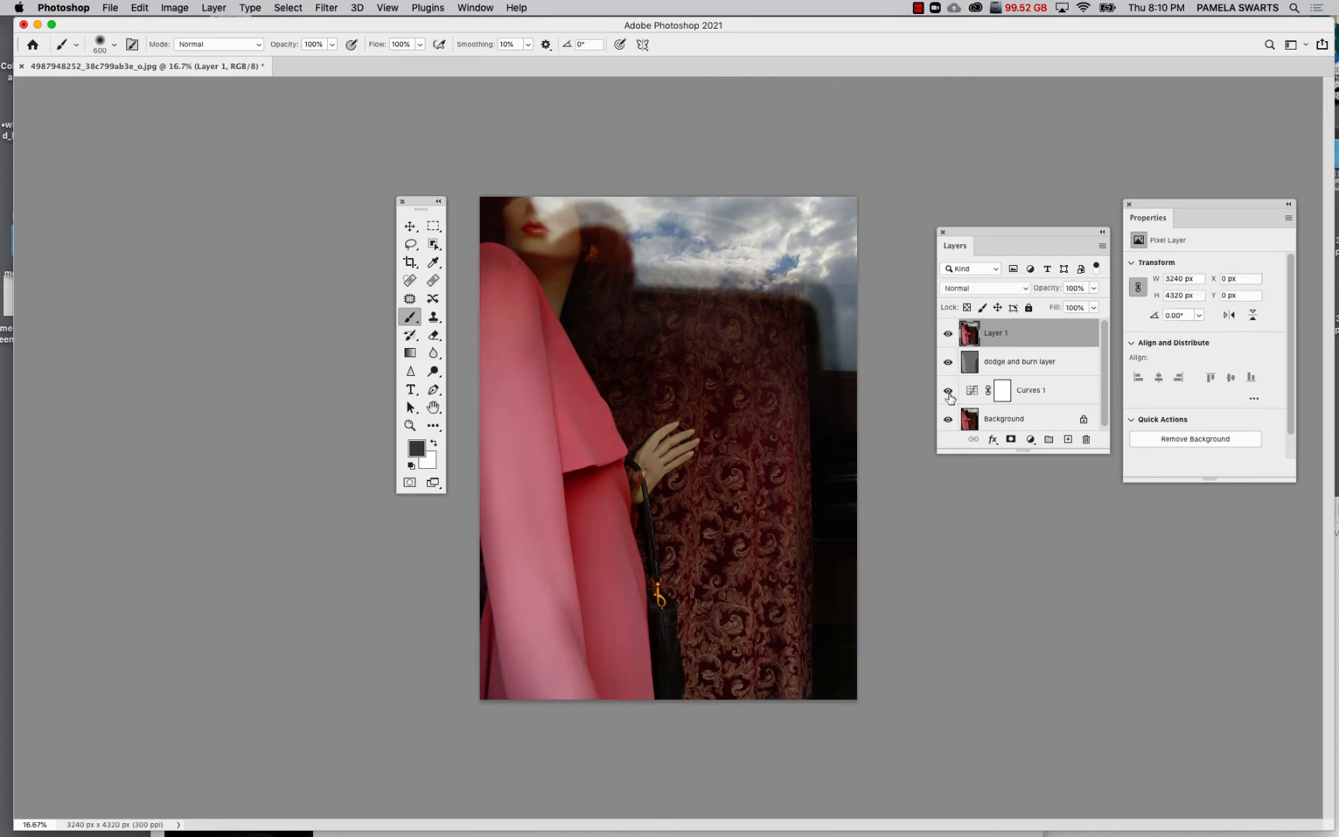
Rename the merged top layer "sharpening".
{"action": "double_click", "coordinate": [996, 334]}
{"action": "type", "text": "sharpening"}
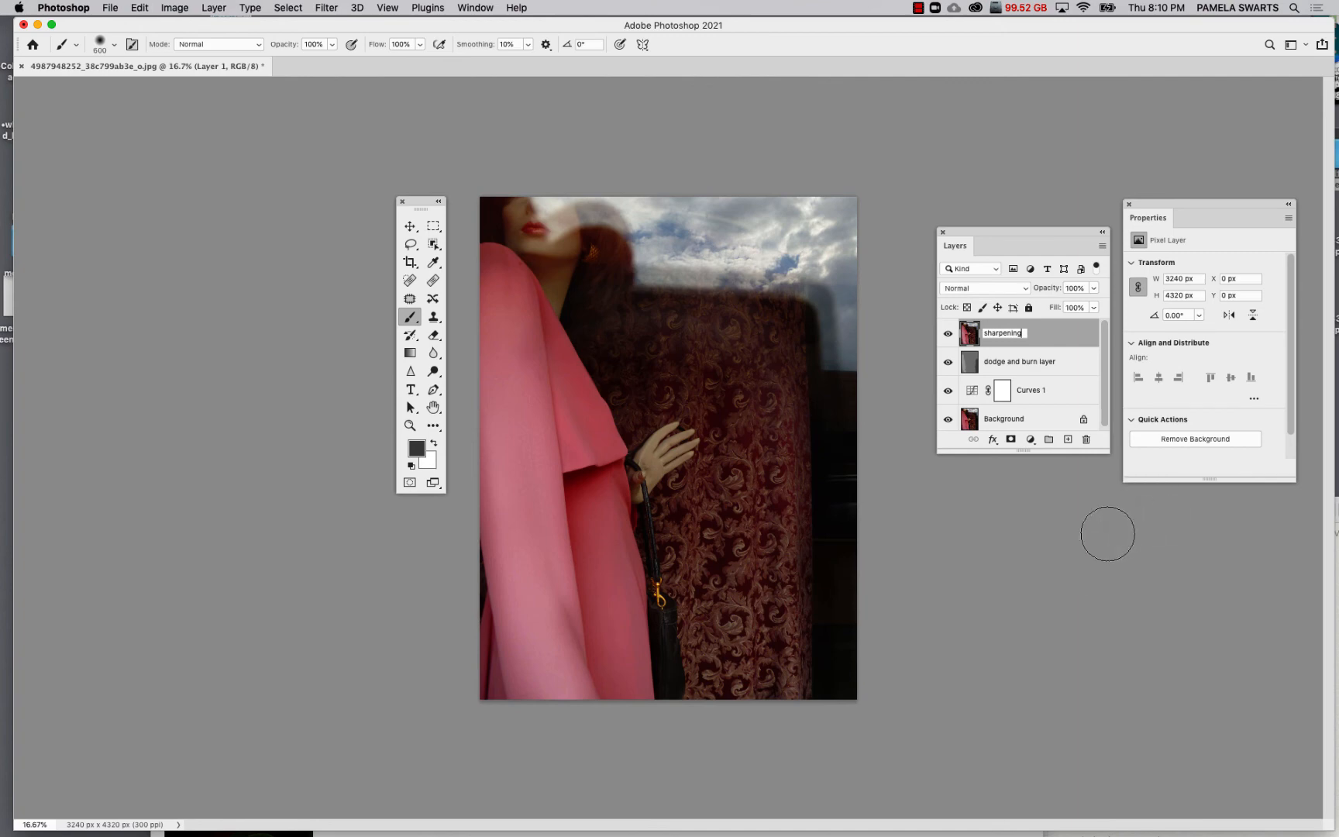
{"action": "left_click", "coordinate": [1064, 343]}
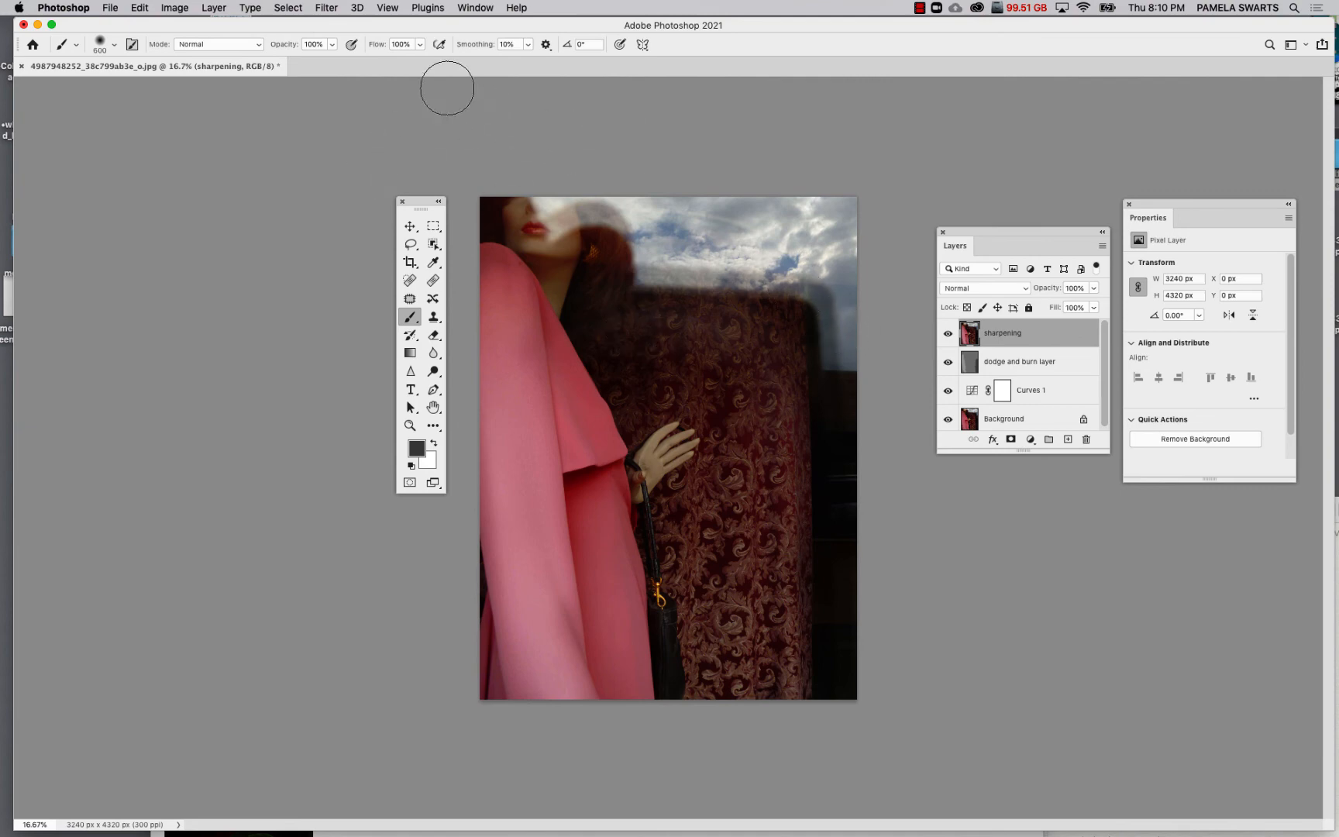
Apply the High Pass filter to the sharpening layer with a radius of 4.1 pixels, judging the hand's edges in a 25% preview.
{"action": "left_click", "coordinate": [335, 6]}
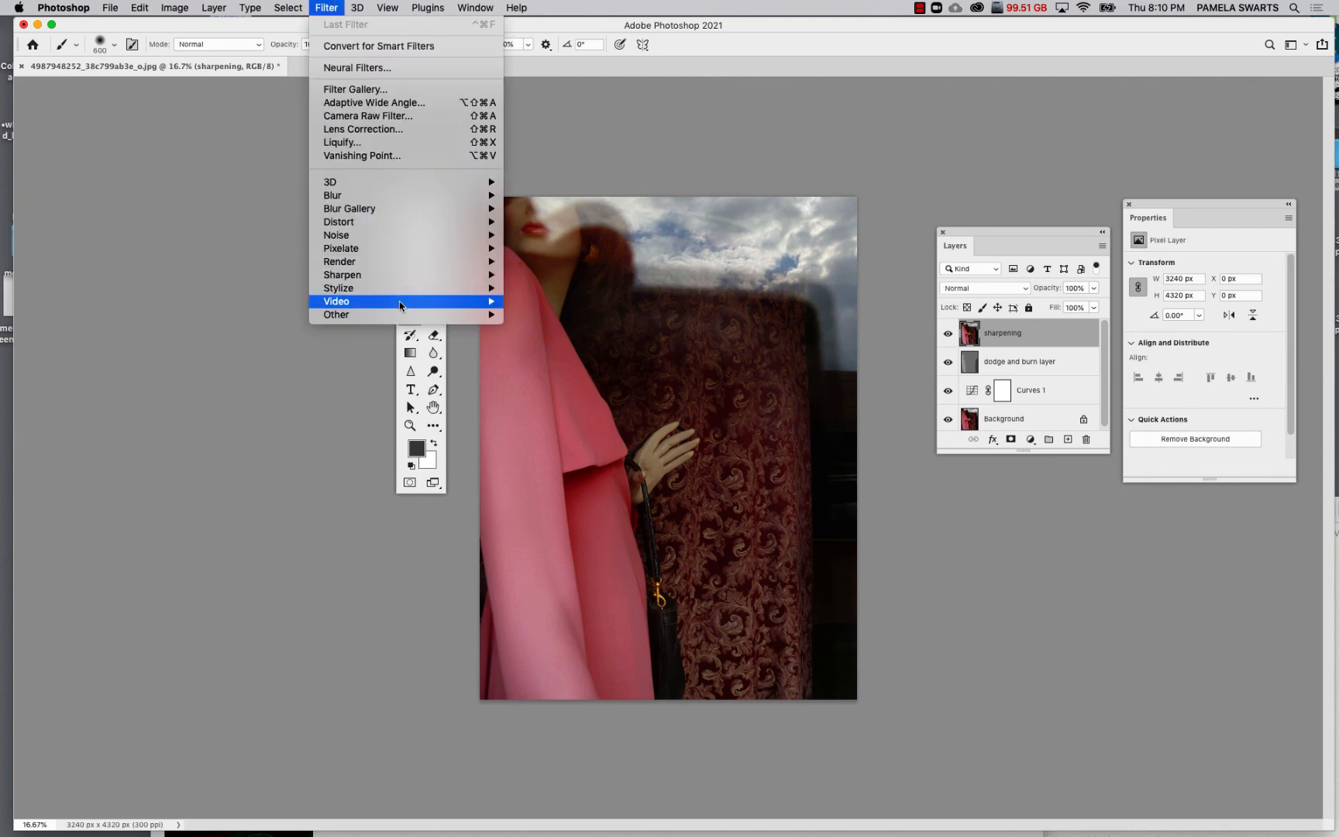
{"action": "mouse_move", "coordinate": [402, 309]}
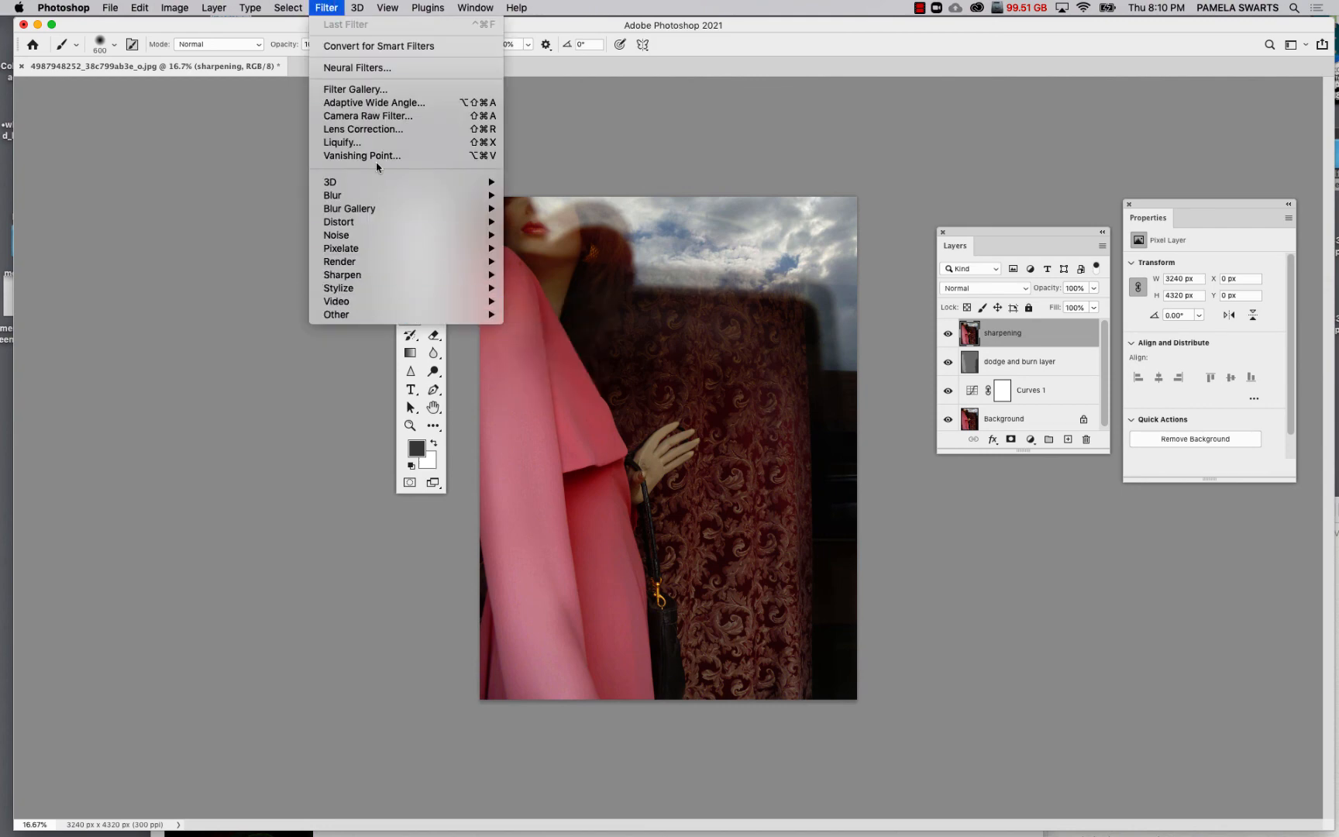
{"action": "mouse_move", "coordinate": [355, 315]}
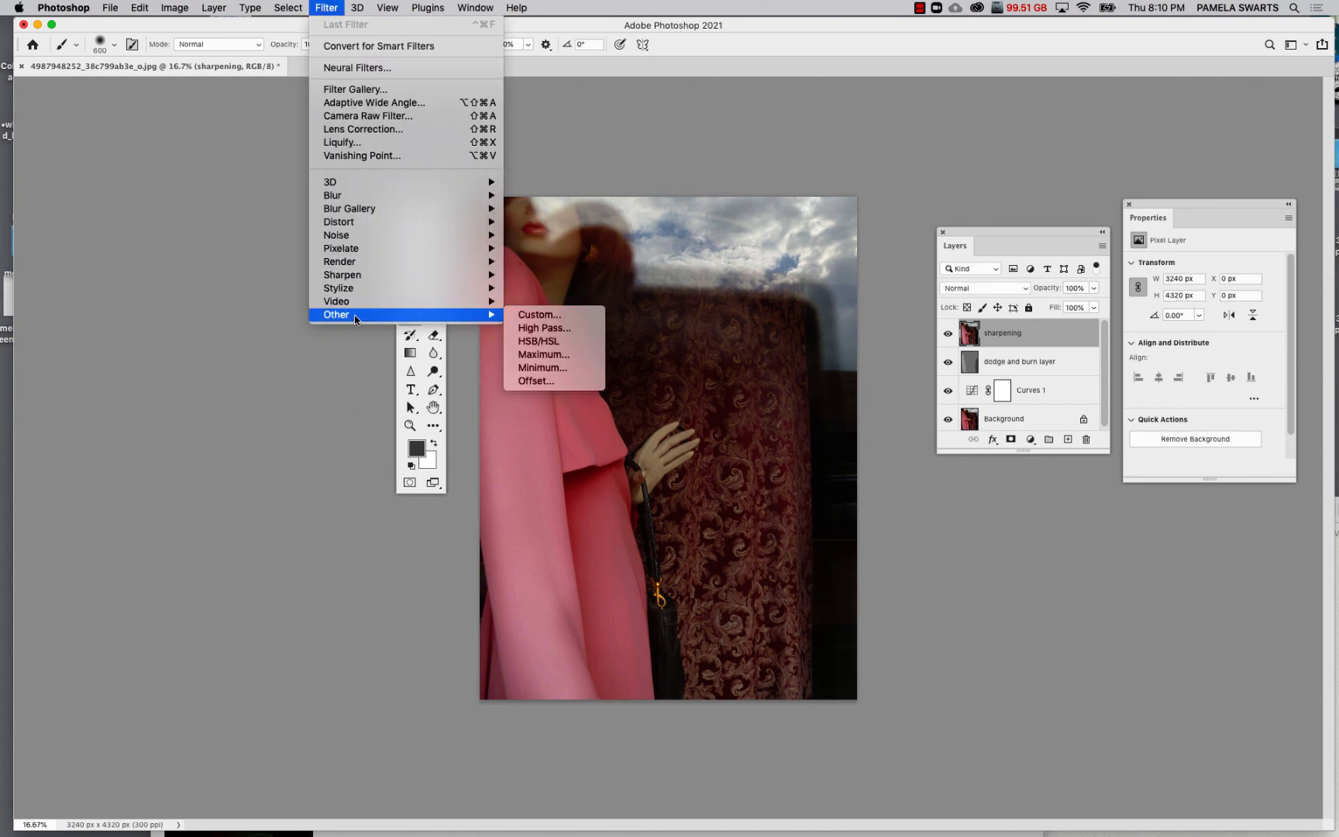
{"action": "left_click", "coordinate": [527, 329]}
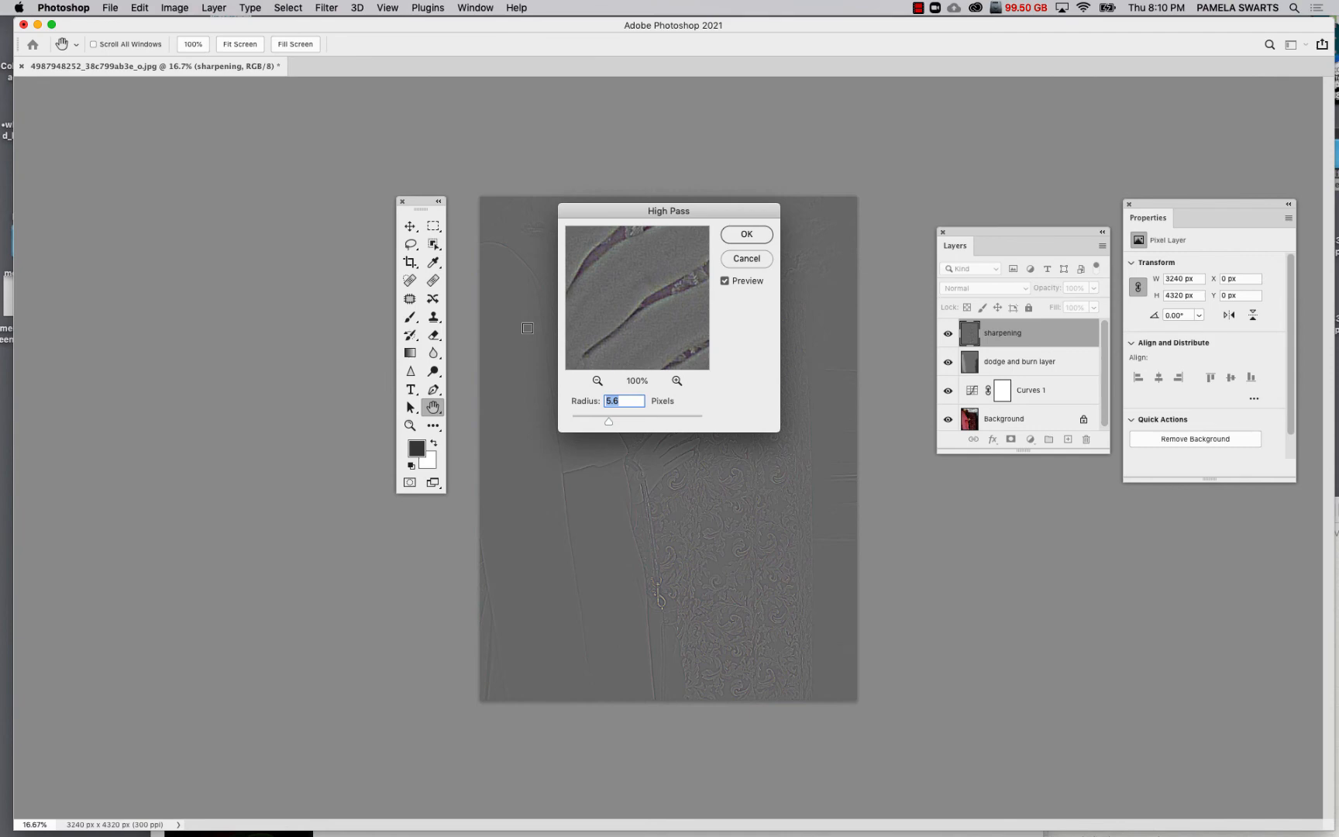
{"action": "left_click_drag", "start_coordinate": [622, 215], "coordinate": [839, 125]}
{"action": "key", "text": "alt"}
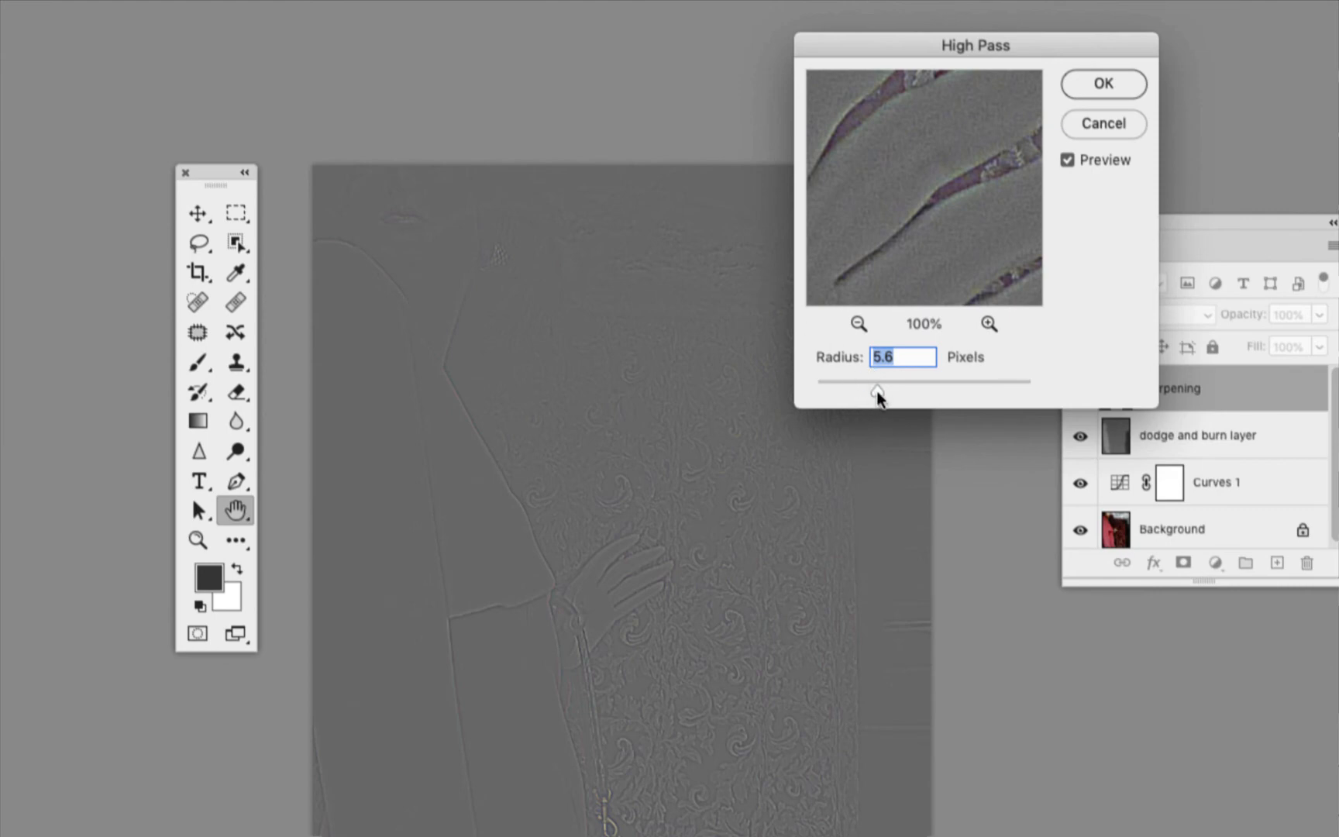
{"action": "left_click_drag", "start_coordinate": [878, 397], "coordinate": [869, 395]}
{"action": "left_click", "coordinate": [858, 323]}
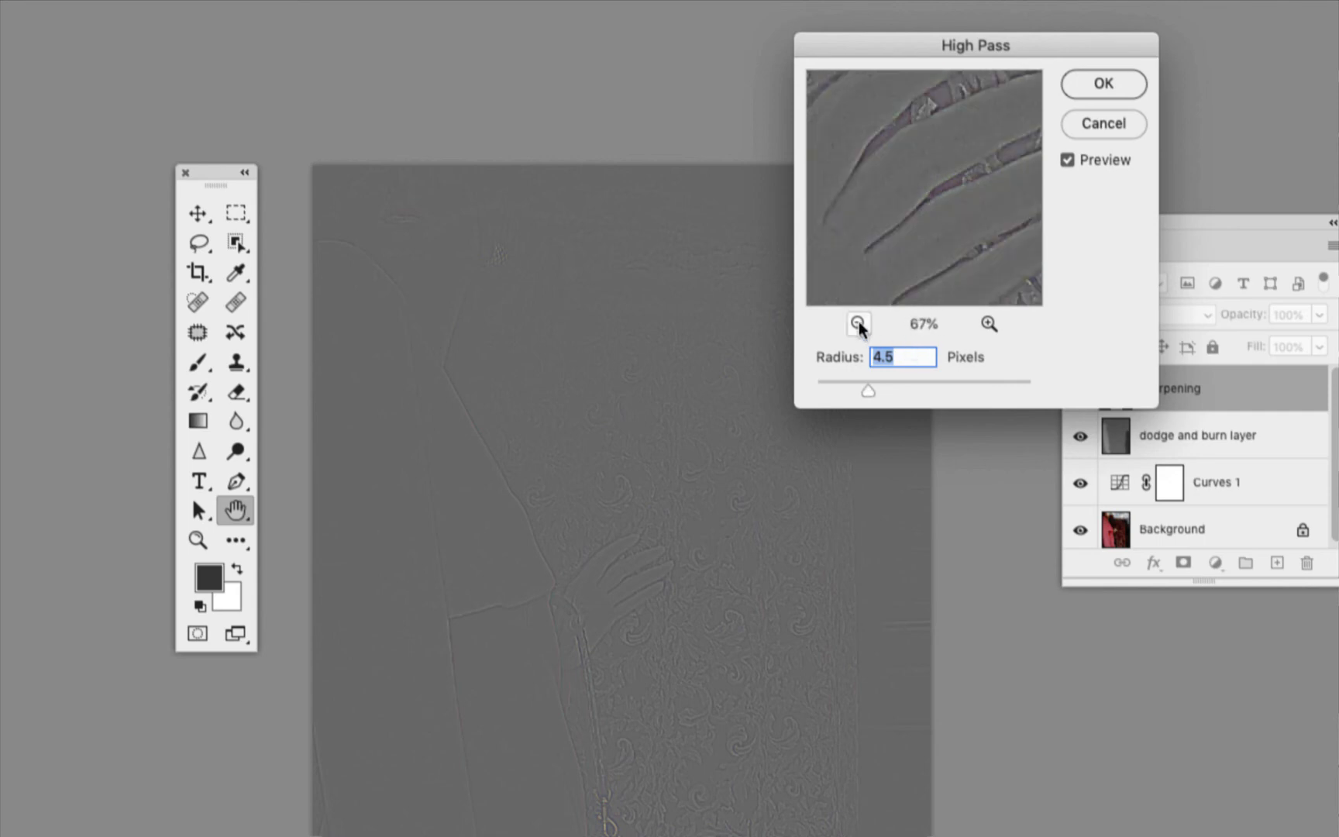
{"action": "left_click", "coordinate": [857, 323]}
{"action": "left_click", "coordinate": [858, 323]}
{"action": "left_click", "coordinate": [858, 323]}
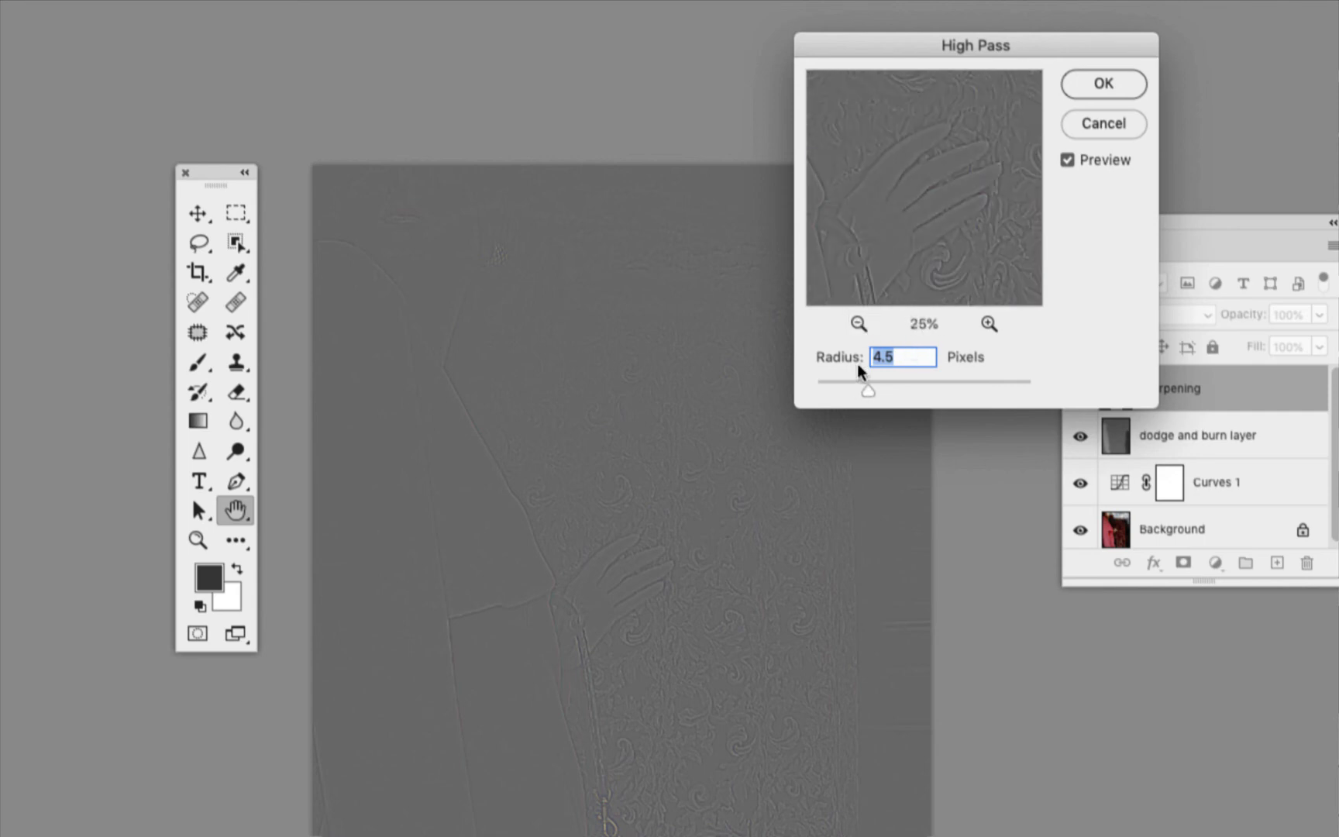
{"action": "mouse_move", "coordinate": [868, 388]}
{"action": "left_mouse_down"}
{"action": "mouse_move", "coordinate": [956, 388]}
{"action": "mouse_move", "coordinate": [885, 382]}
{"action": "left_mouse_up"}
{"action": "left_click", "coordinate": [1102, 85]}
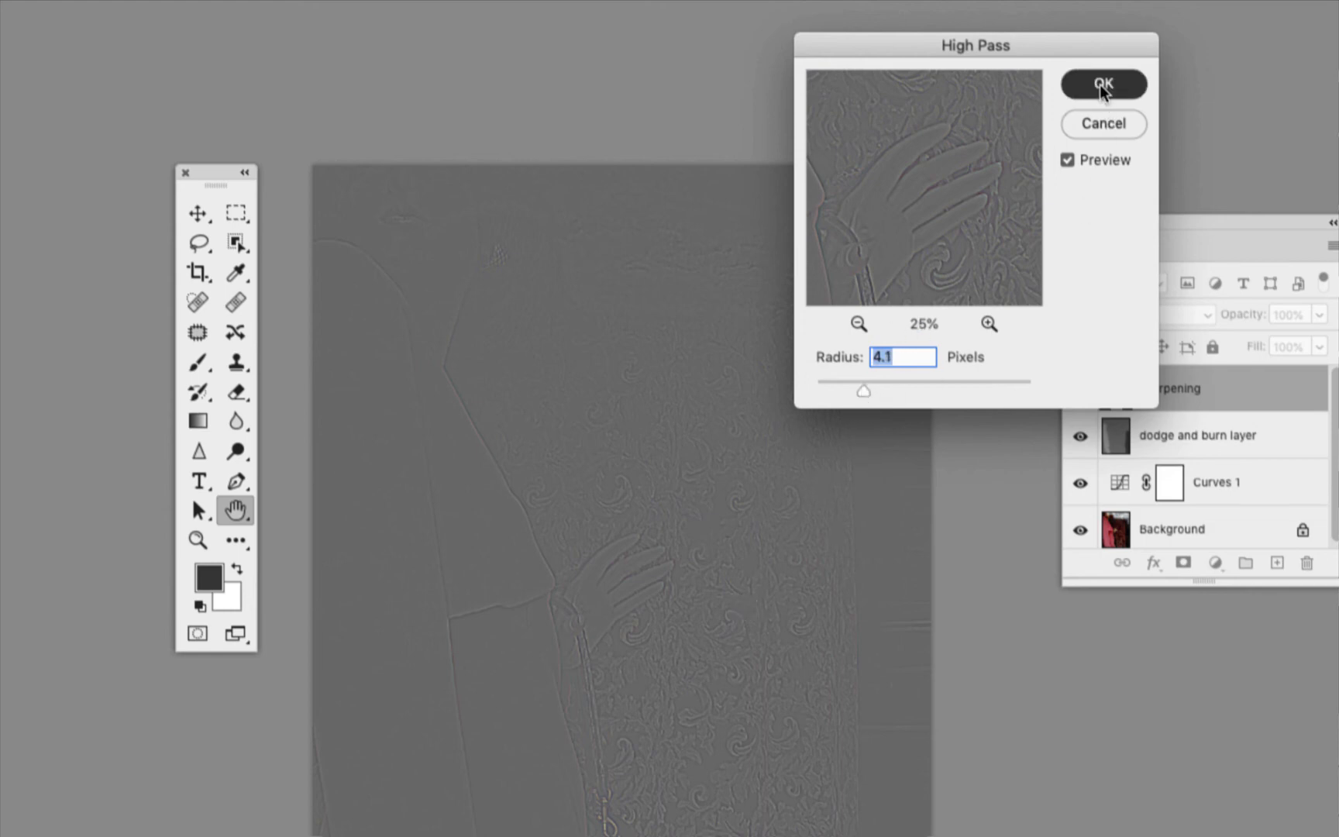
{"action": "key", "text": "b"}
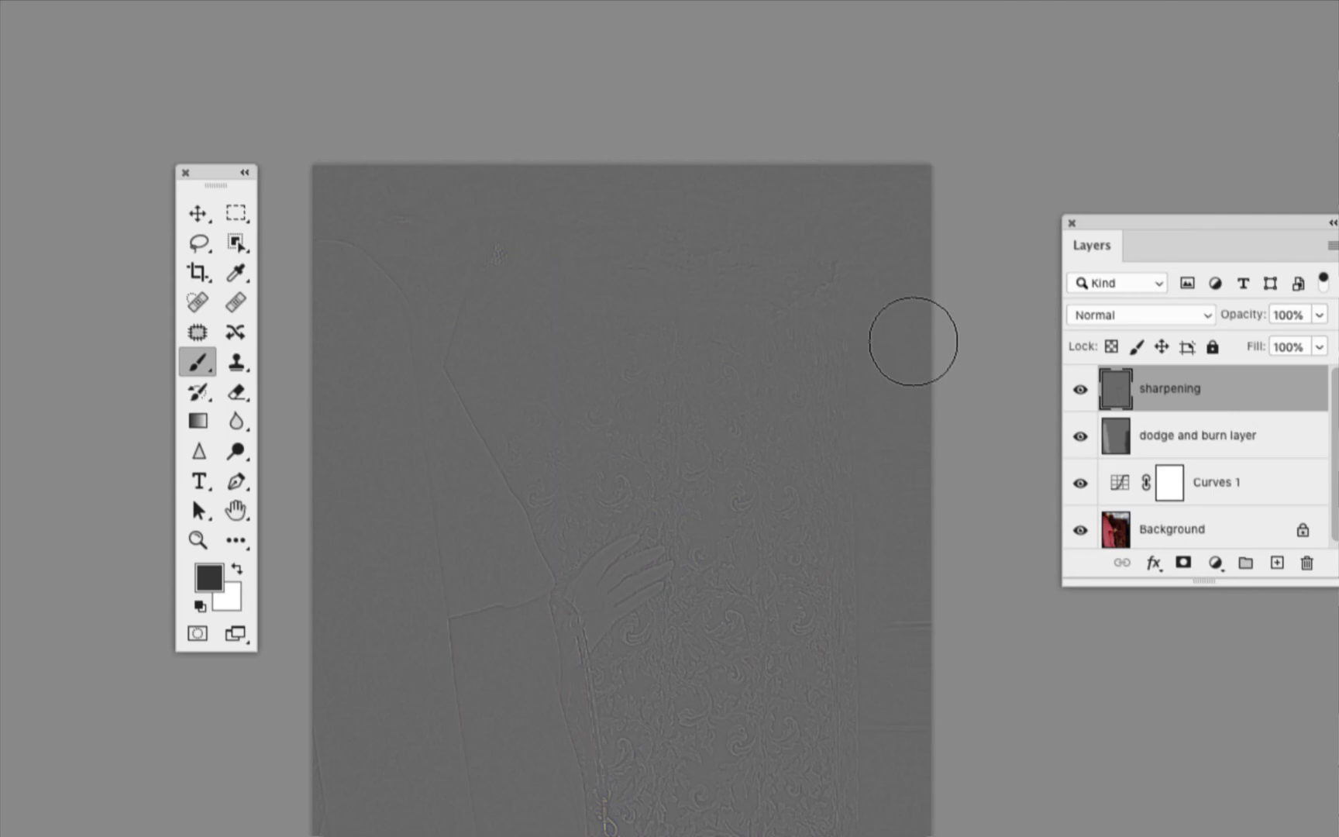
Set the sharpening layer's blend mode to Overlay and check the curtain and hand detail up close.
{"action": "left_click", "coordinate": [1121, 313]}
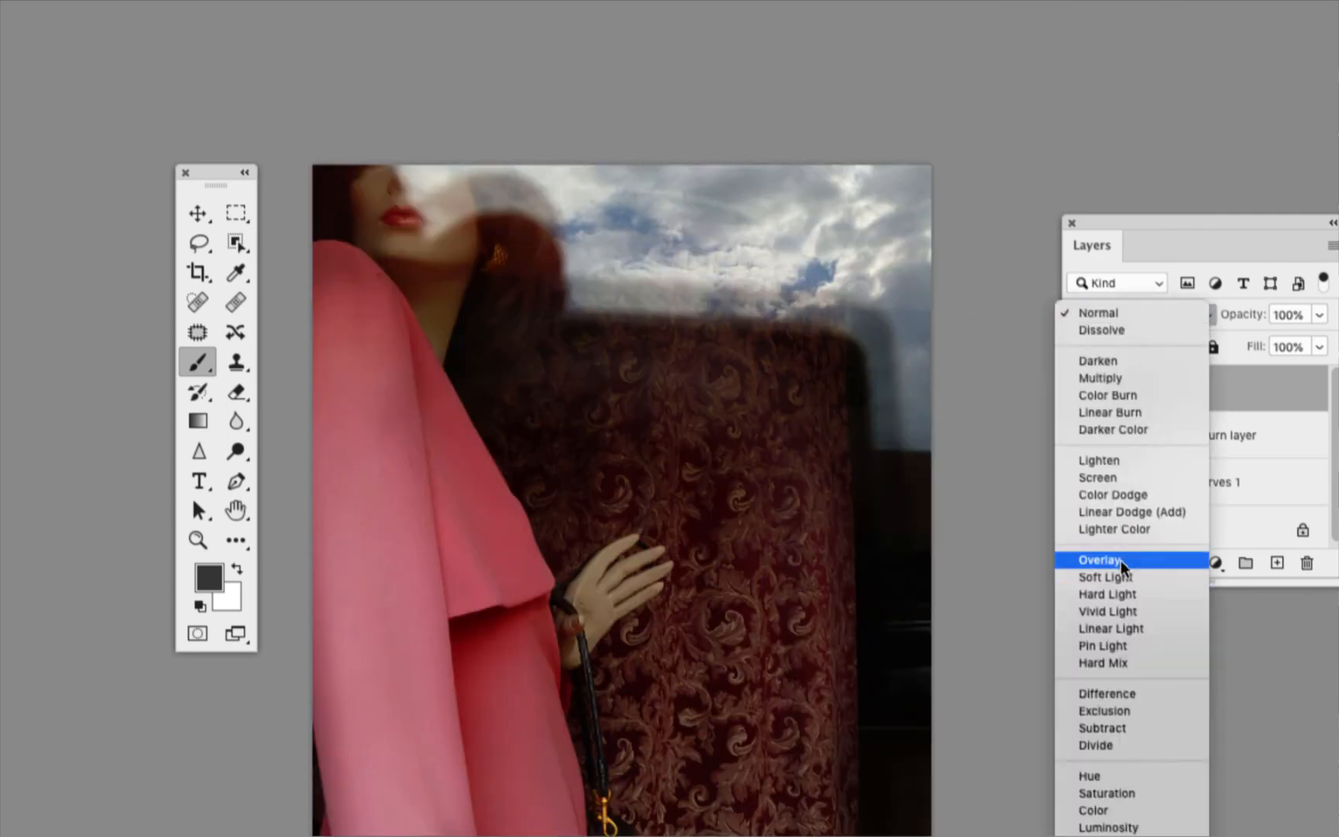
{"action": "left_click", "coordinate": [1118, 559]}
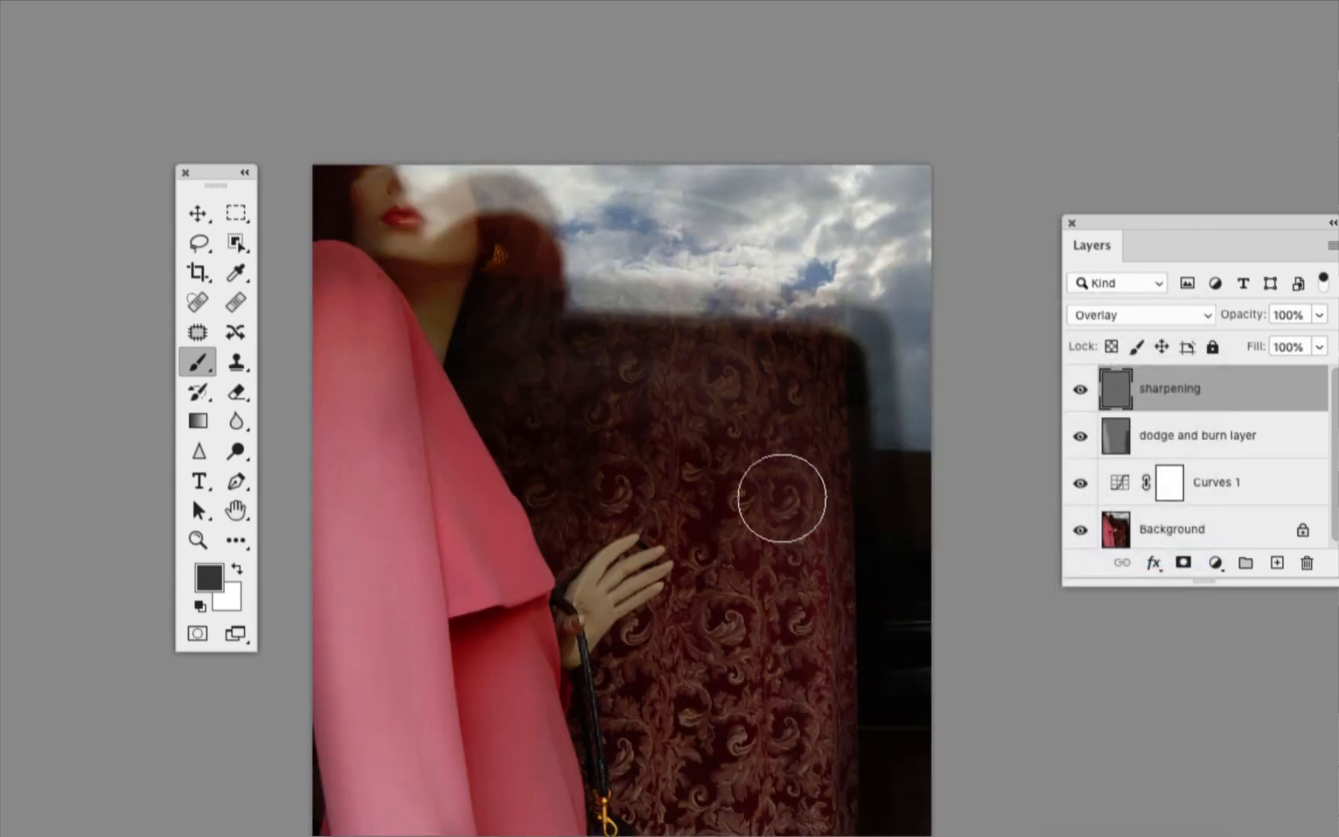
{"action": "scroll", "coordinate": [617, 447], "scroll_direction": "up", "scroll_amount": 10}
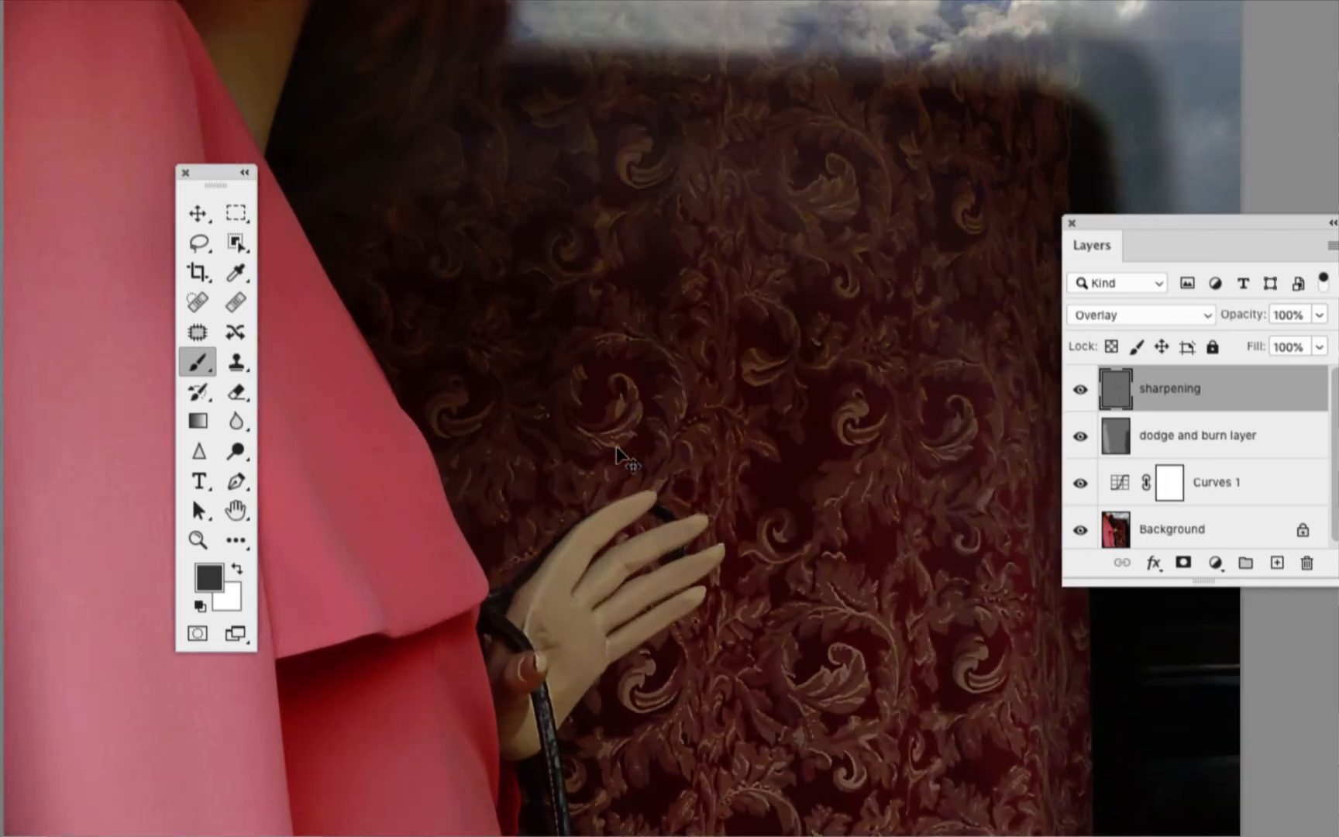
Compare the hand and curtain detail up close with the sharpening layer hidden and shown, leaving the layer visible.
{"action": "scroll", "coordinate": [617, 448], "scroll_direction": "up", "scroll_amount": 2}
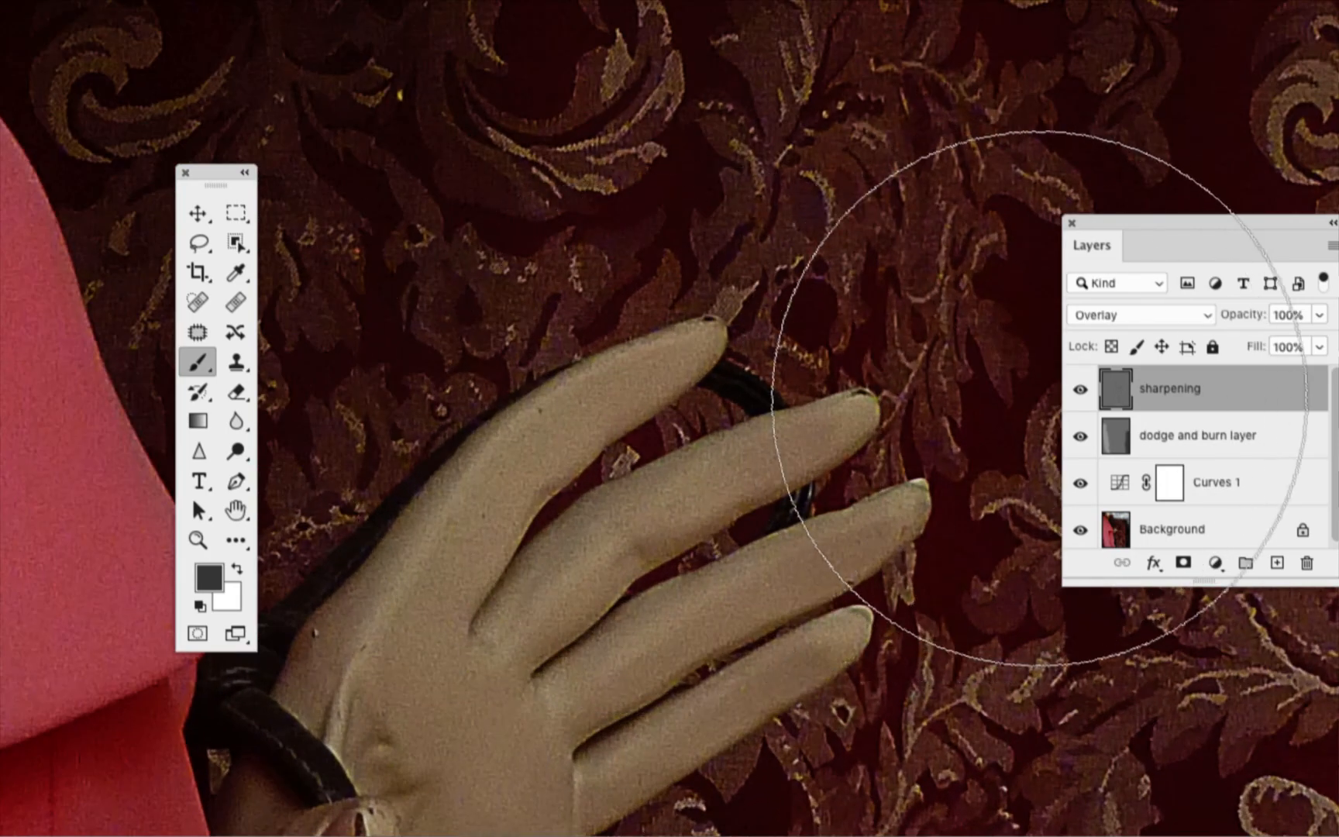
{"action": "left_click", "coordinate": [1081, 390]}
{"action": "left_click", "coordinate": [1081, 390]}
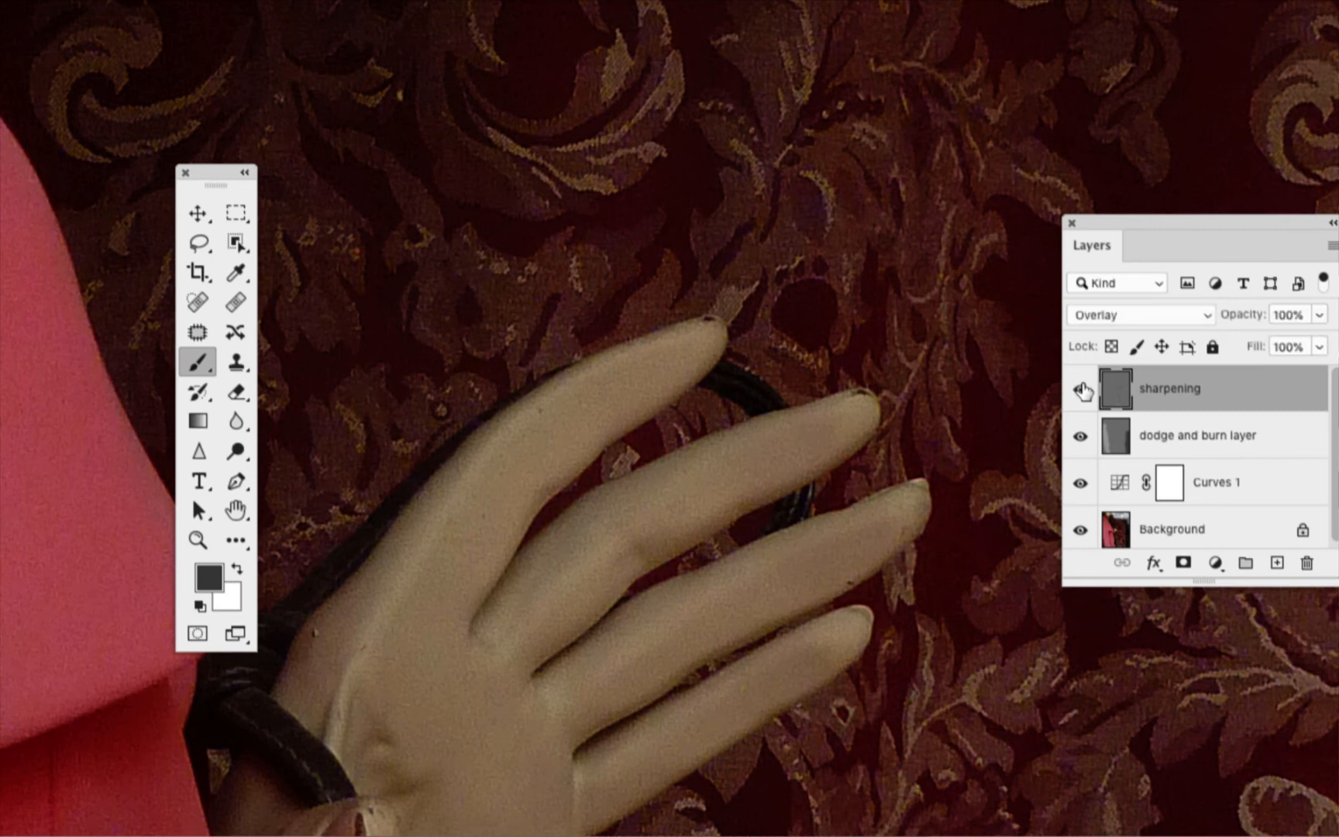
{"action": "left_click", "coordinate": [1081, 389]}
{"action": "left_click", "coordinate": [1082, 390]}
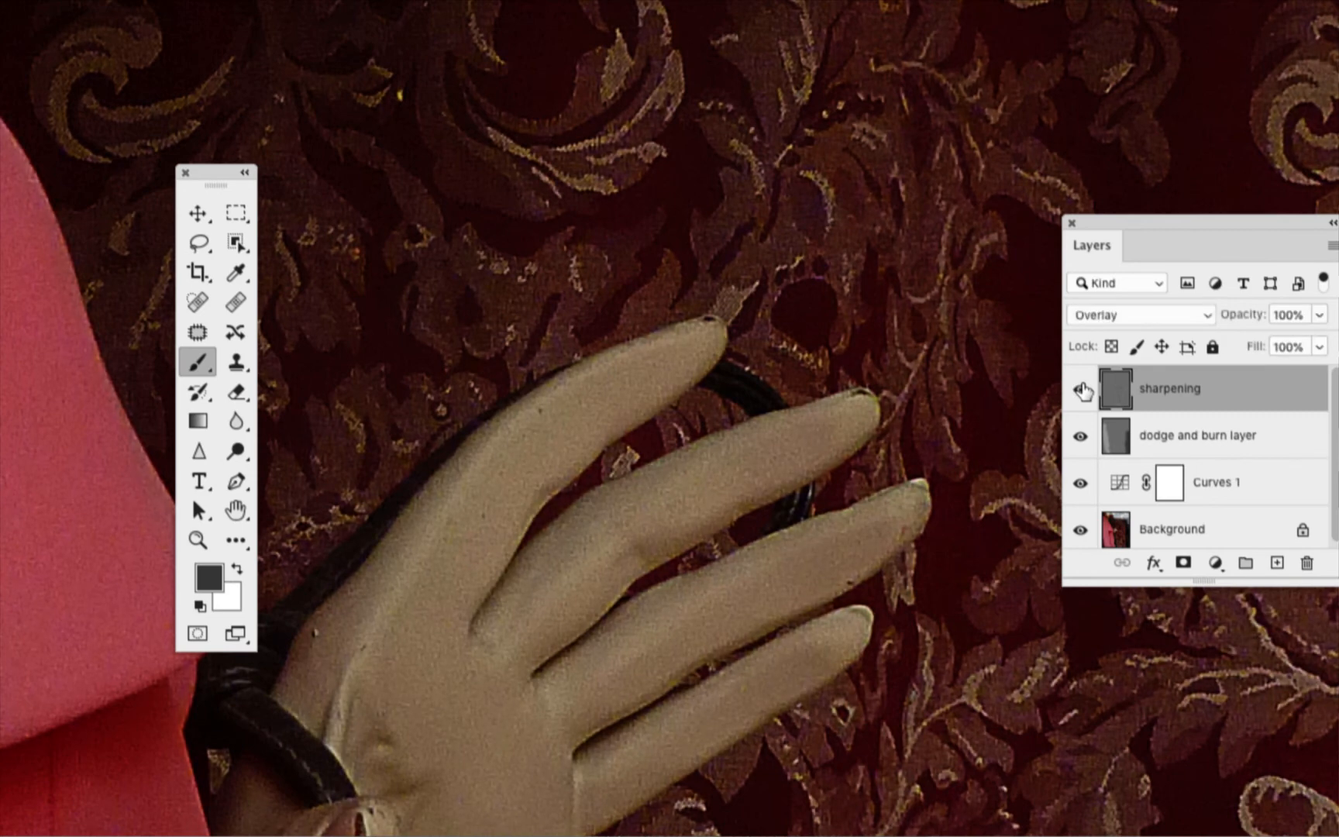
{"action": "left_click", "coordinate": [1082, 390]}
{"action": "left_click", "coordinate": [1082, 390]}
{"action": "left_click", "coordinate": [1082, 390]}
{"action": "left_click", "coordinate": [1082, 390]}
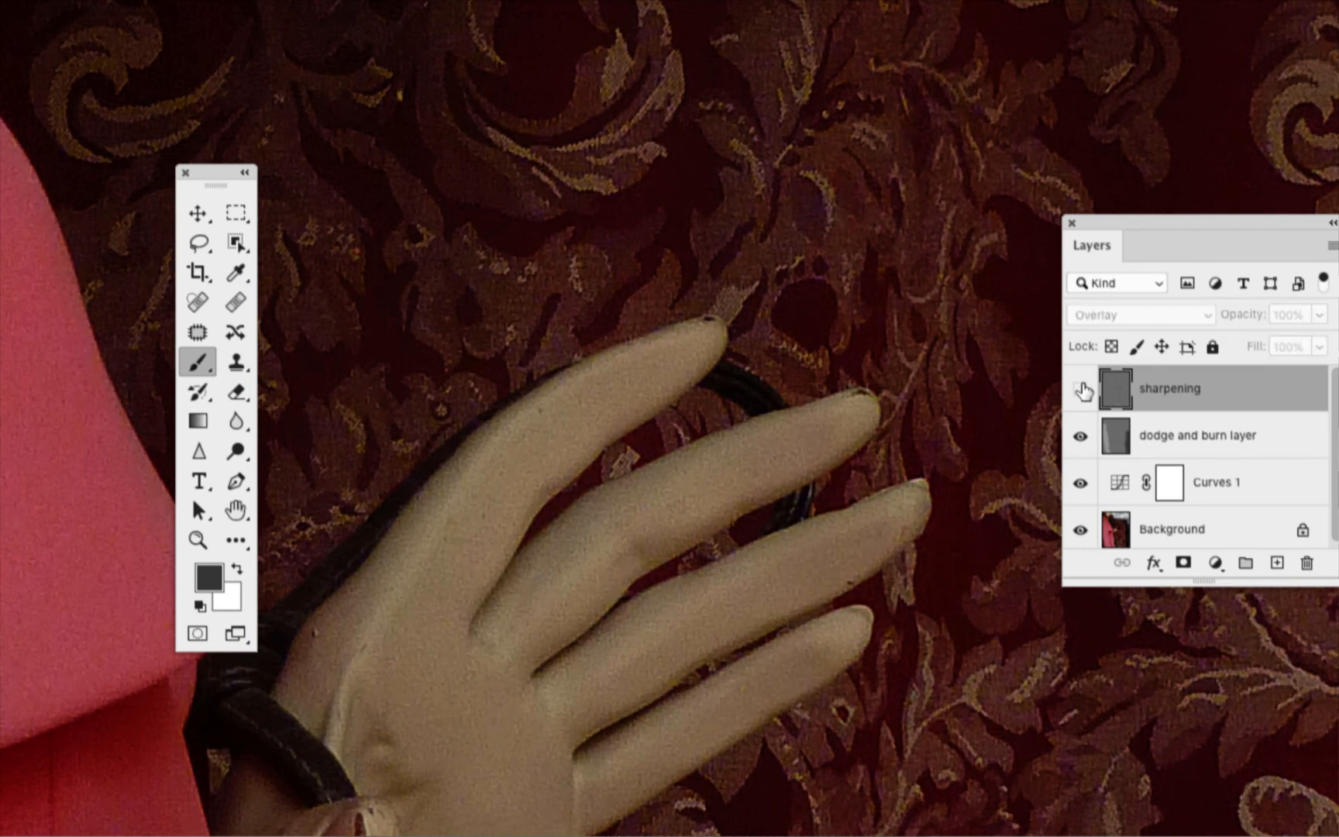
{"action": "left_click", "coordinate": [1081, 390]}
{"action": "left_click", "coordinate": [1082, 390]}
{"action": "left_click", "coordinate": [1082, 390]}
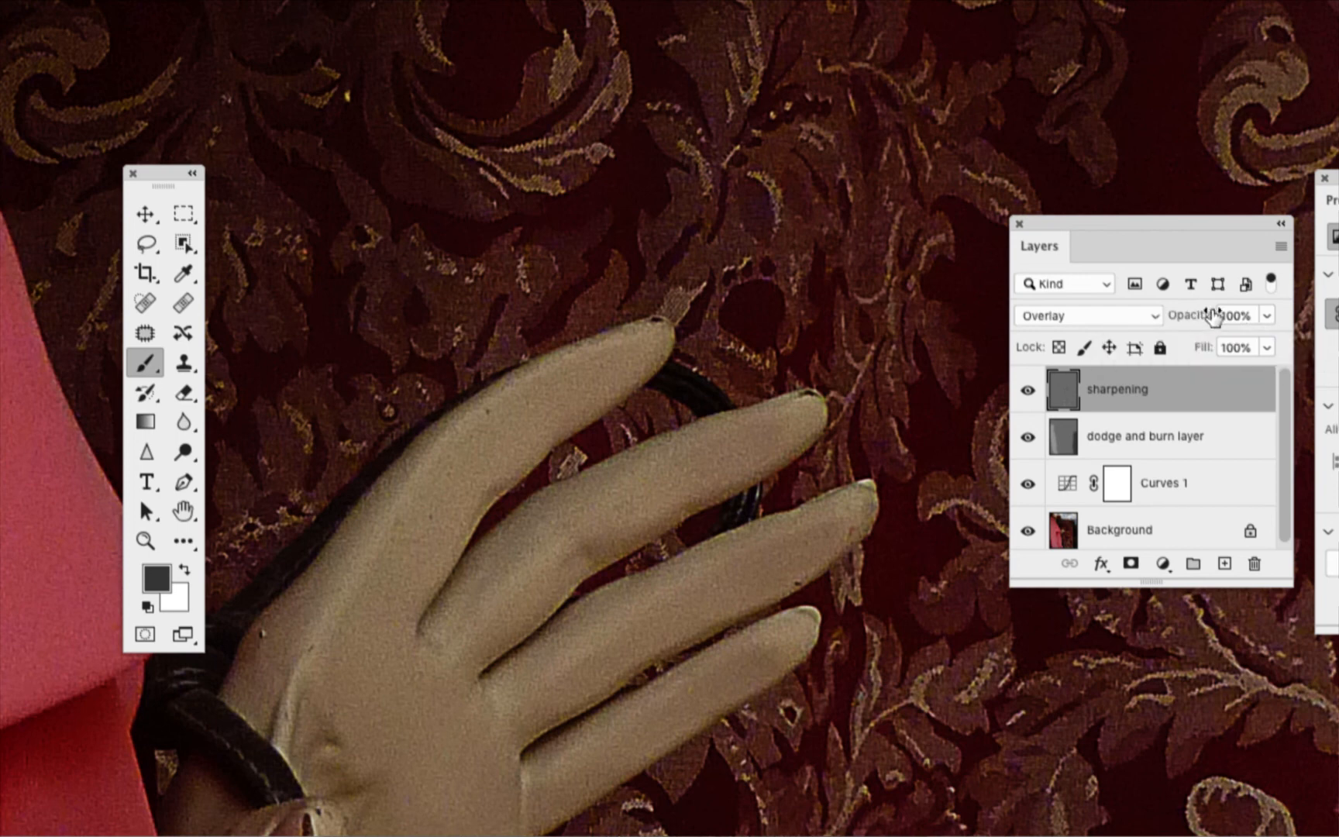
Reduce the sharpening layer's opacity to 36% and compare the hand and curtain with the layer hidden and shown.
{"action": "left_click", "coordinate": [1266, 319]}
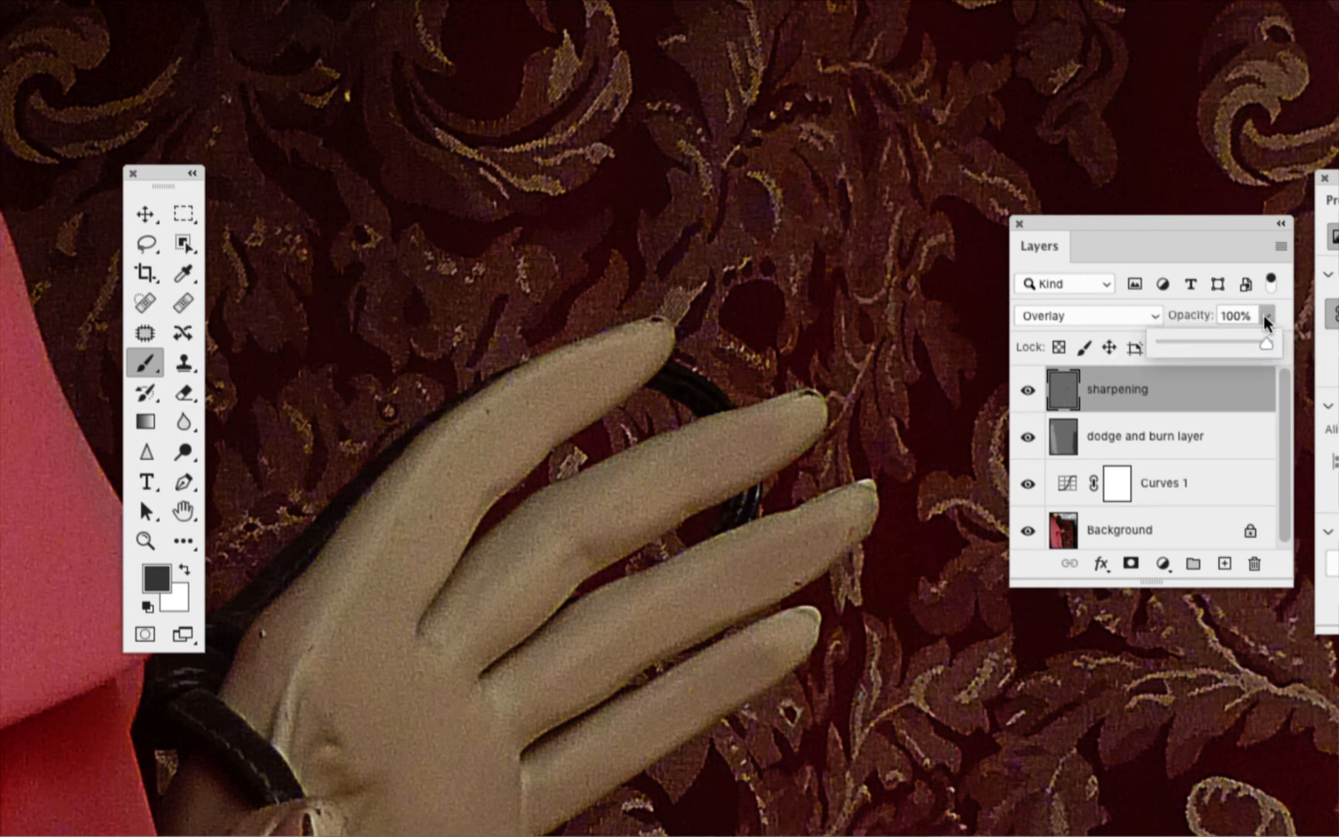
{"action": "left_click", "coordinate": [1200, 345]}
{"action": "left_click", "coordinate": [1029, 390]}
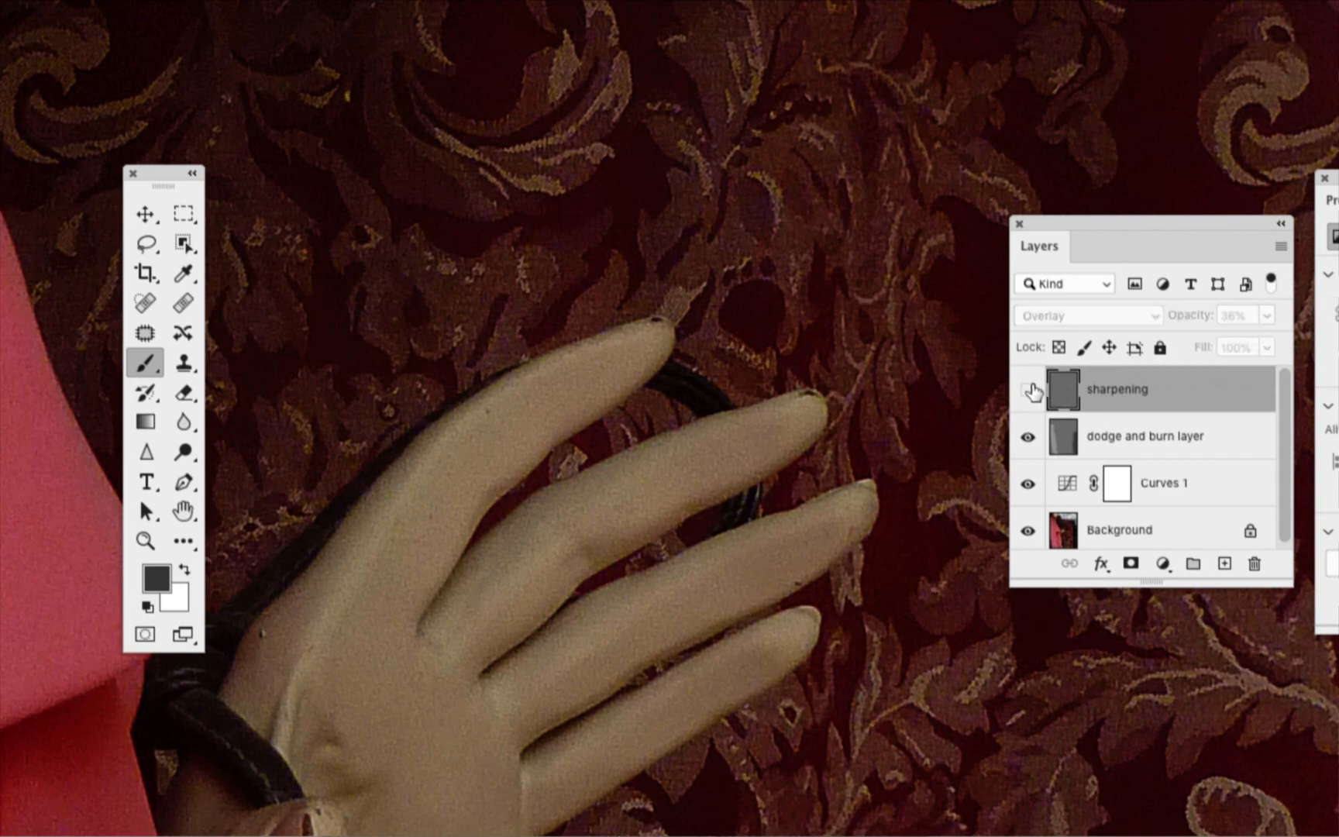
{"action": "left_click", "coordinate": [1029, 389]}
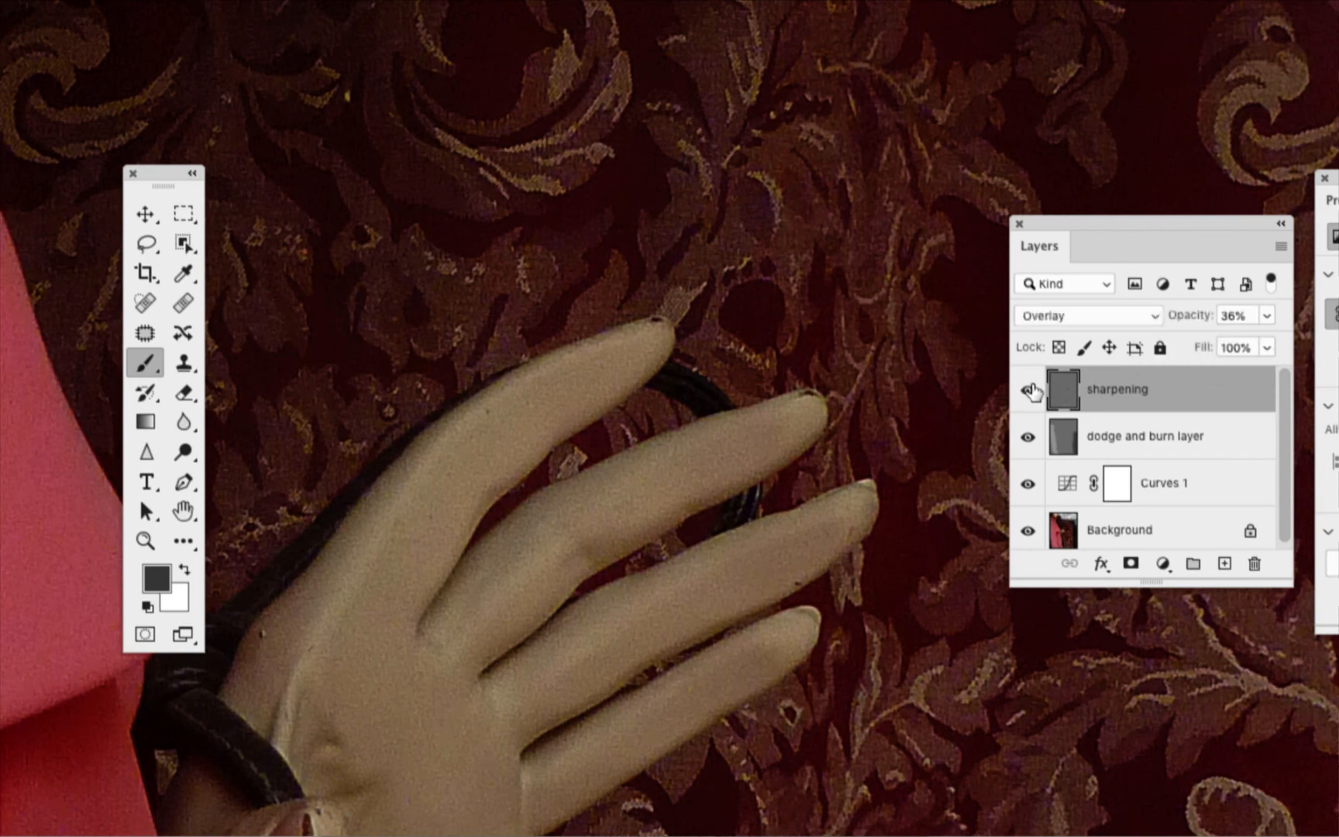
{"action": "key", "text": "ctrl+0"}
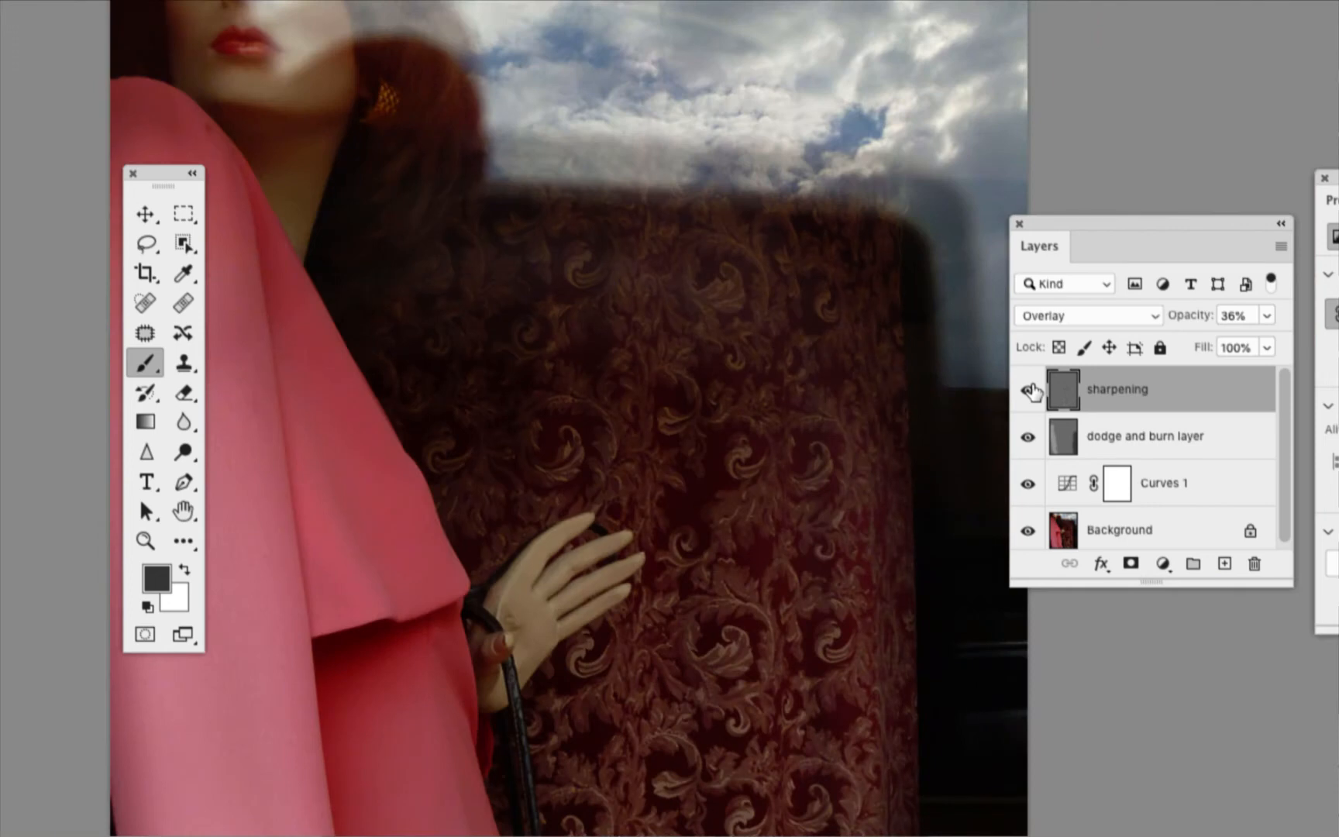
{"action": "scroll", "coordinate": [785, 517], "scroll_direction": "down", "scroll_amount": 6}
{"action": "scroll", "coordinate": [786, 517], "scroll_direction": "left", "scroll_amount": 4}
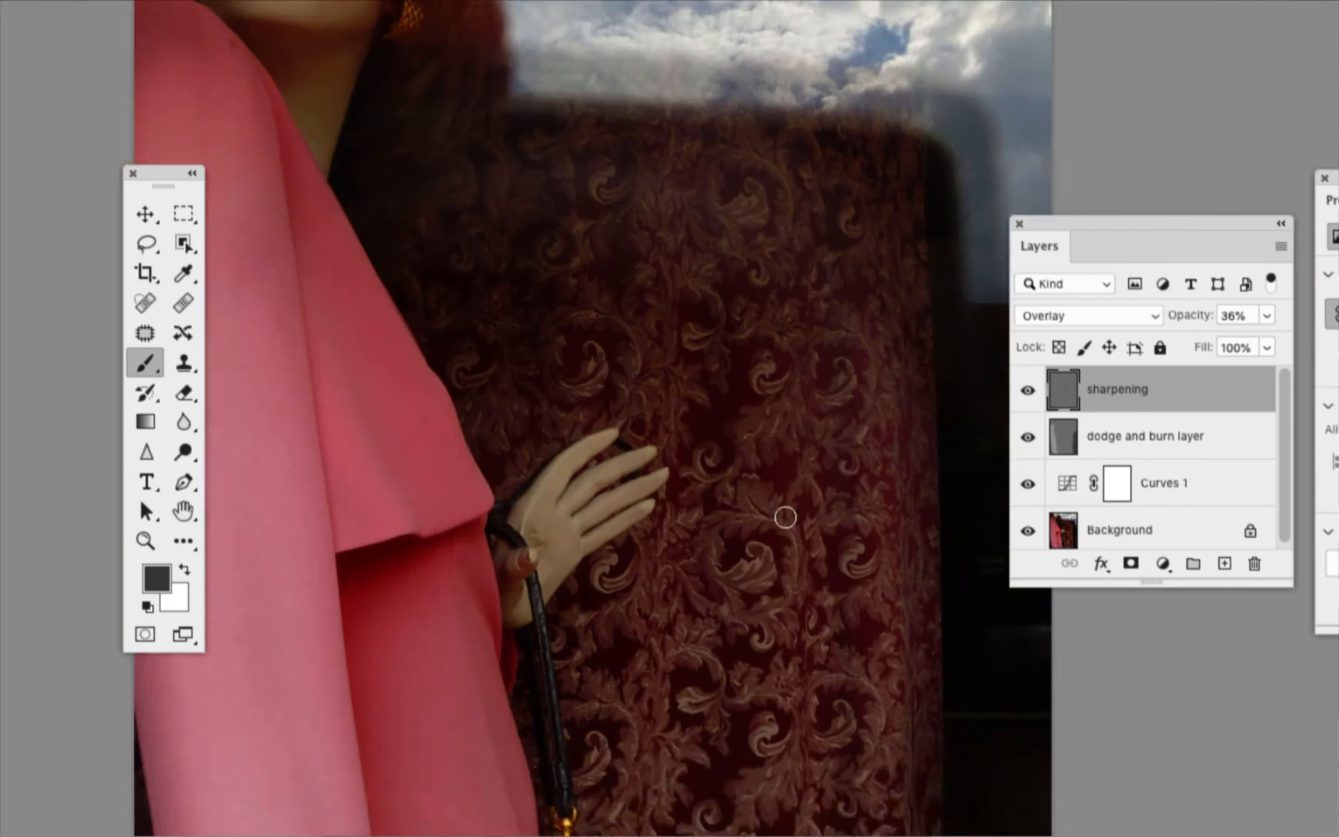
{"action": "scroll", "coordinate": [785, 517], "scroll_direction": "up", "scroll_amount": 8}
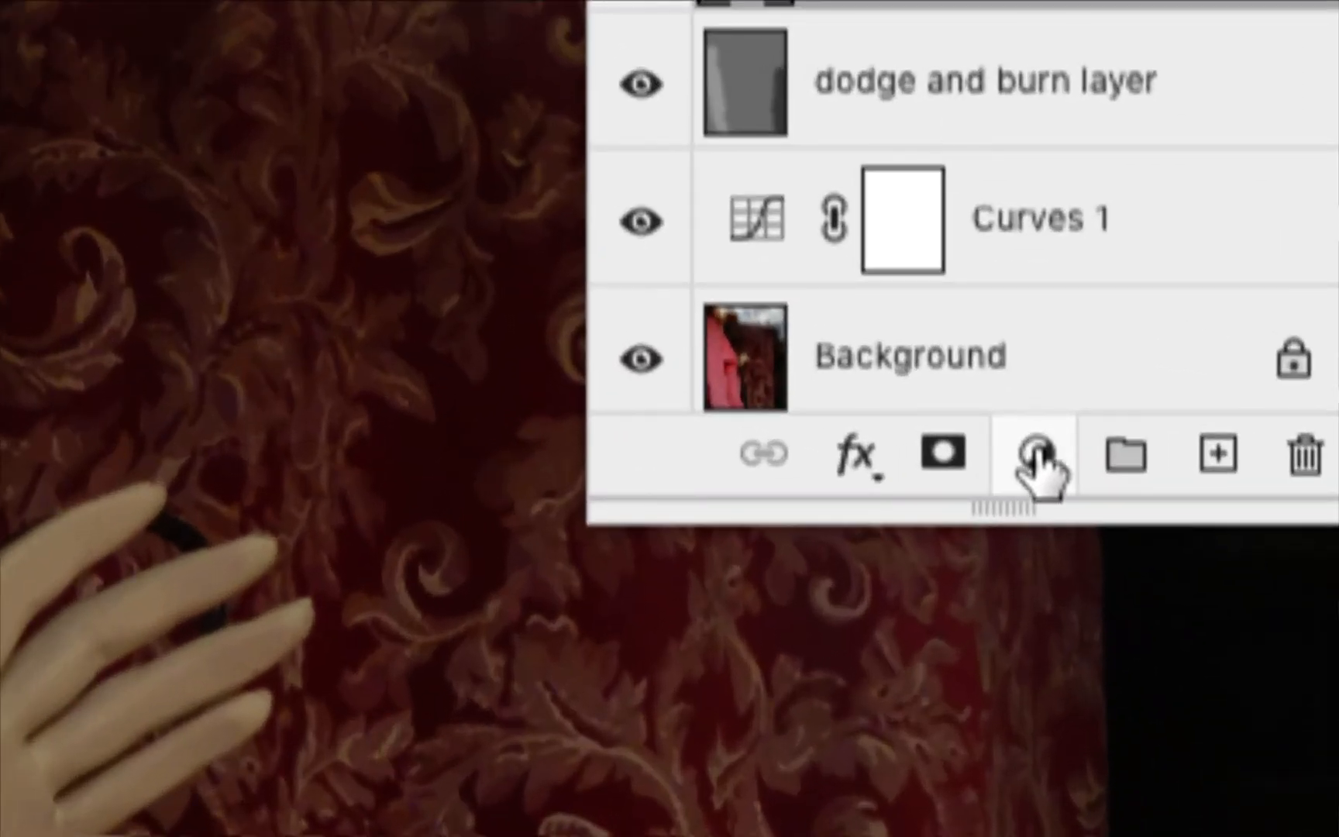
Add a Black & White adjustment layer above the sharpening layer and compare the photo with and without it.
{"action": "left_click", "coordinate": [1038, 456]}
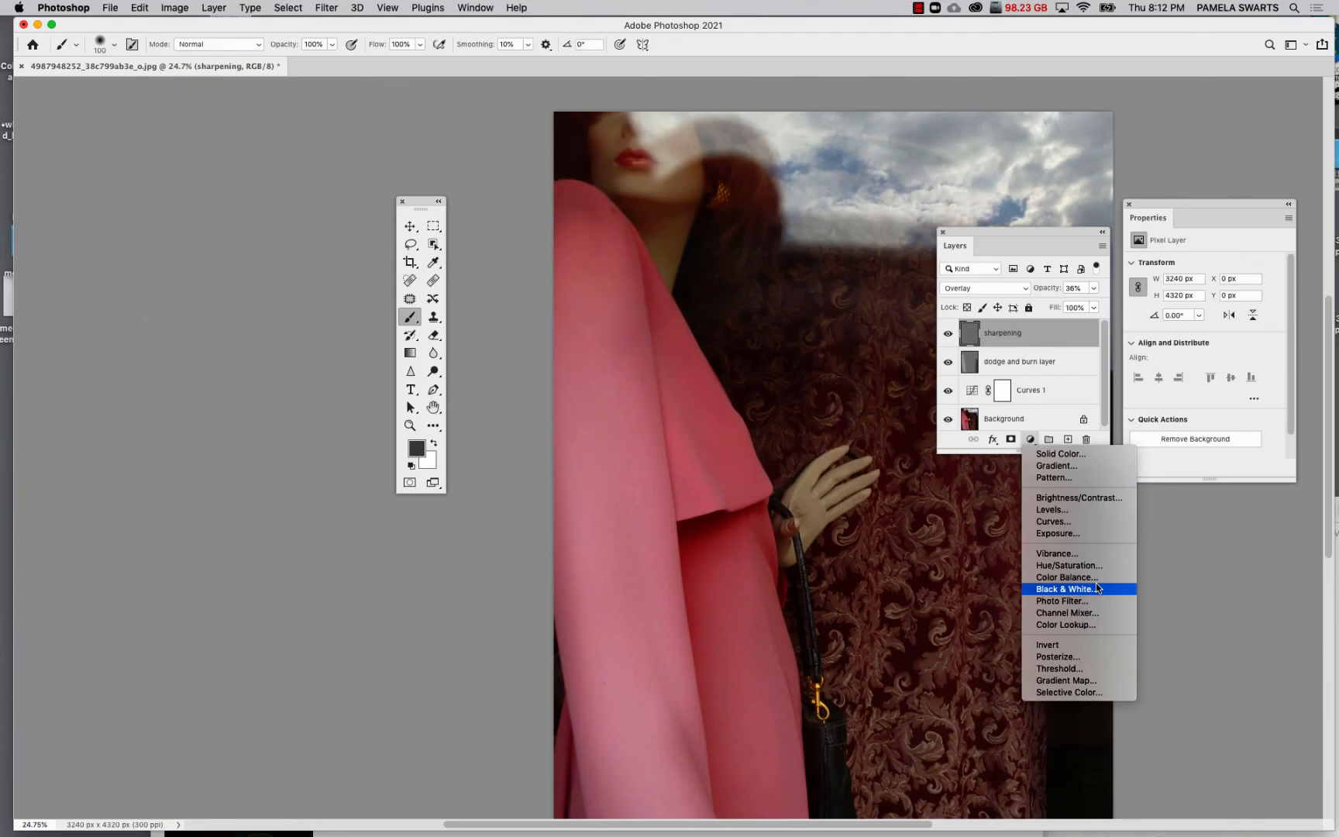
{"action": "left_click", "coordinate": [1098, 588]}
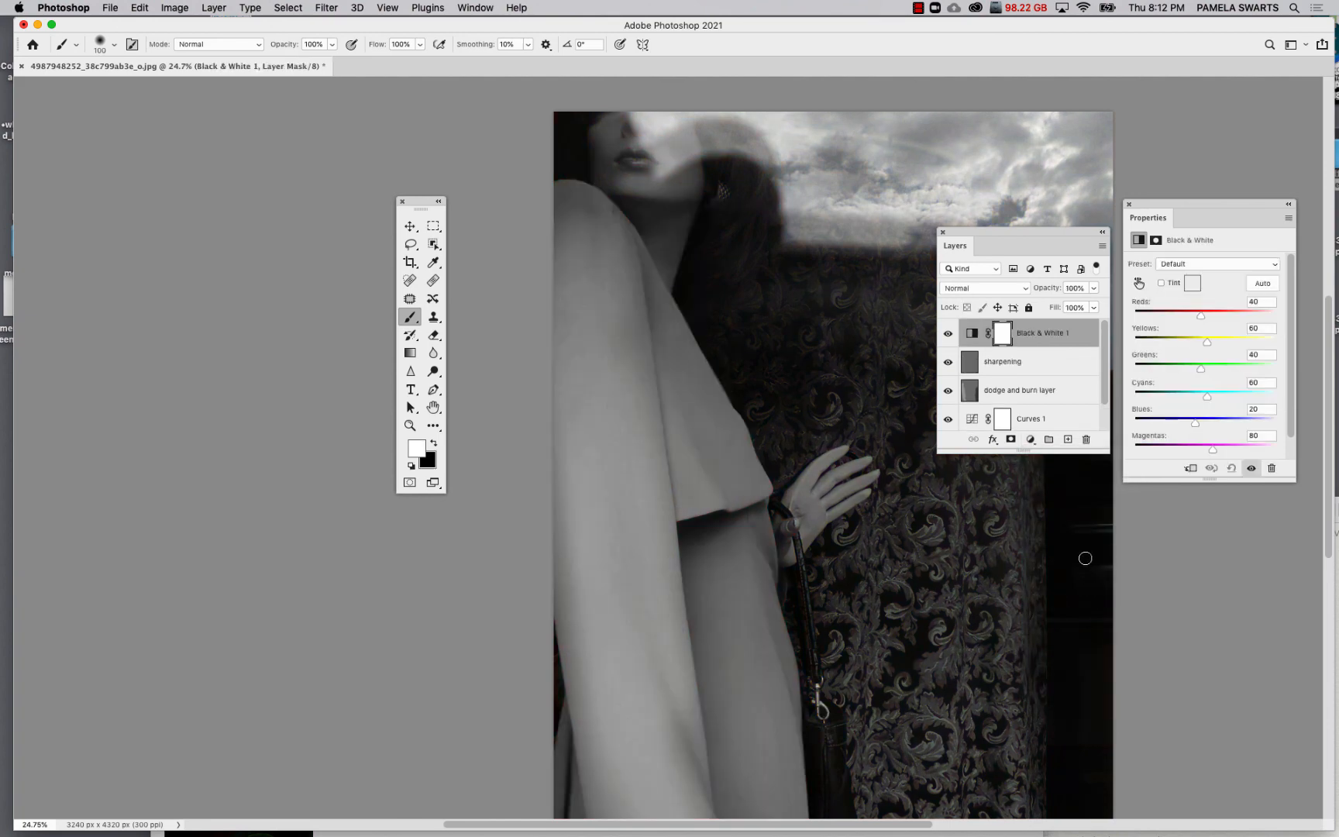
{"action": "left_click_drag", "start_coordinate": [1039, 237], "coordinate": [295, 181]}
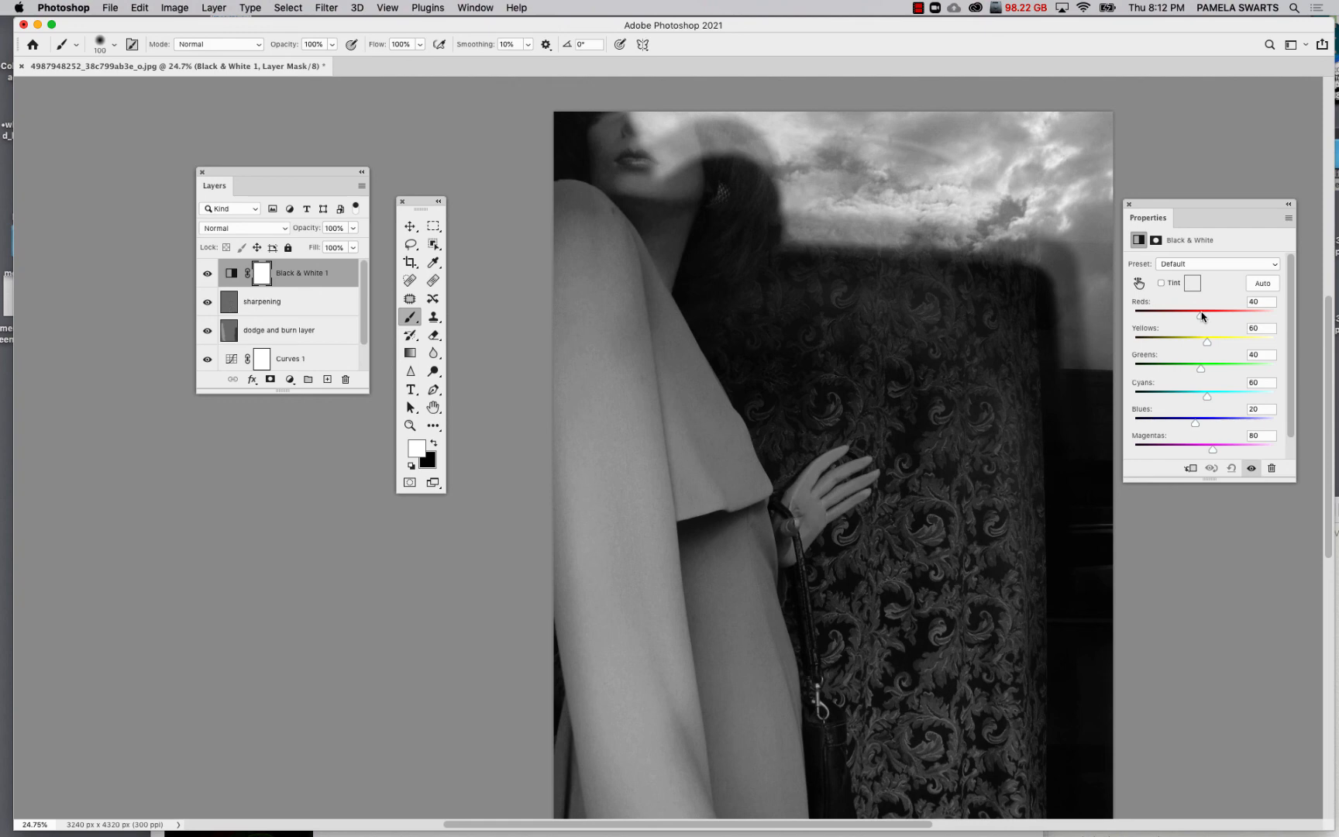
{"action": "left_click", "coordinate": [207, 274]}
{"action": "left_click", "coordinate": [207, 273]}
Set the Black & White adjustment to Reds 56, Yellows 106, Greens 44, Cyans -200, Blues -200 and Magentas 16.
{"action": "left_click_drag", "start_coordinate": [1201, 318], "coordinate": [1099, 326]}
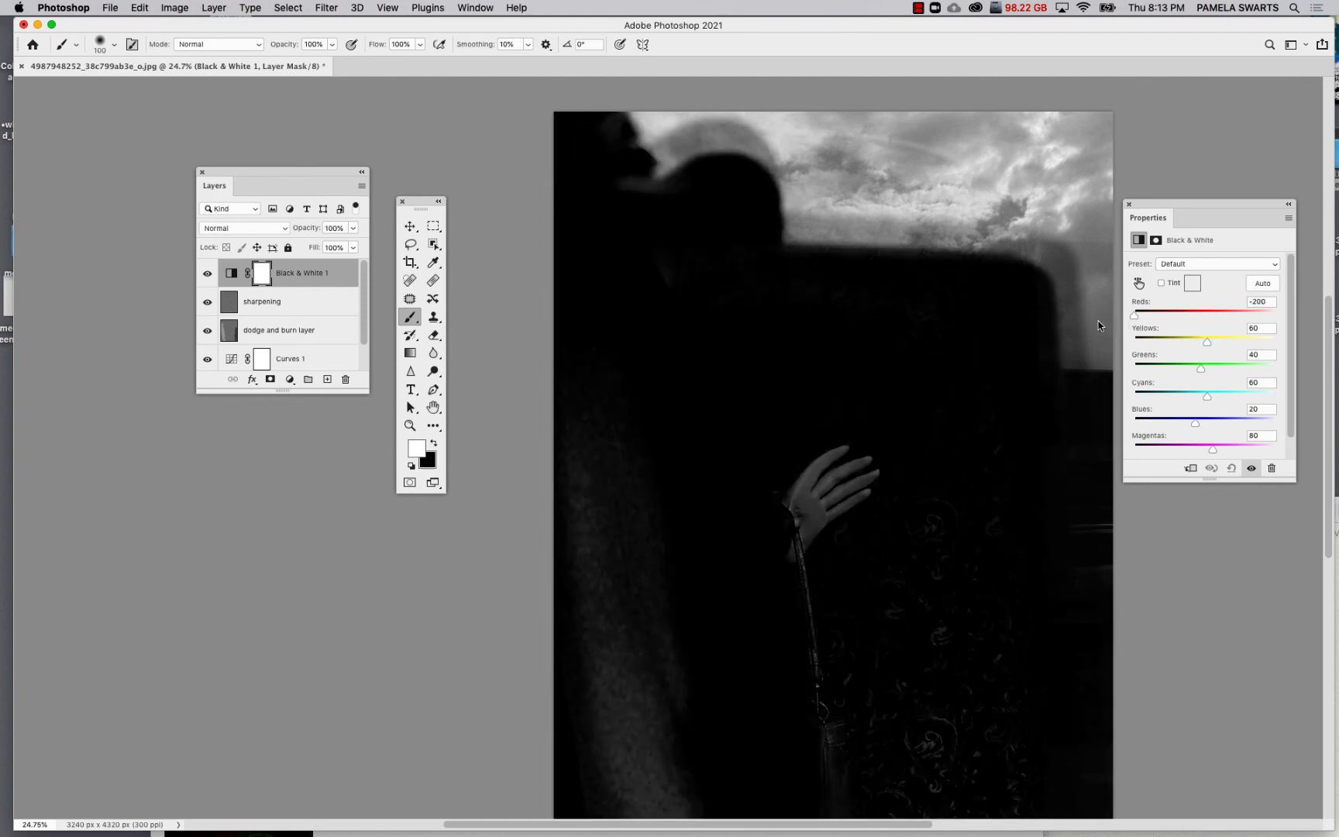
{"action": "left_click_drag", "start_coordinate": [1099, 326], "coordinate": [1088, 403]}
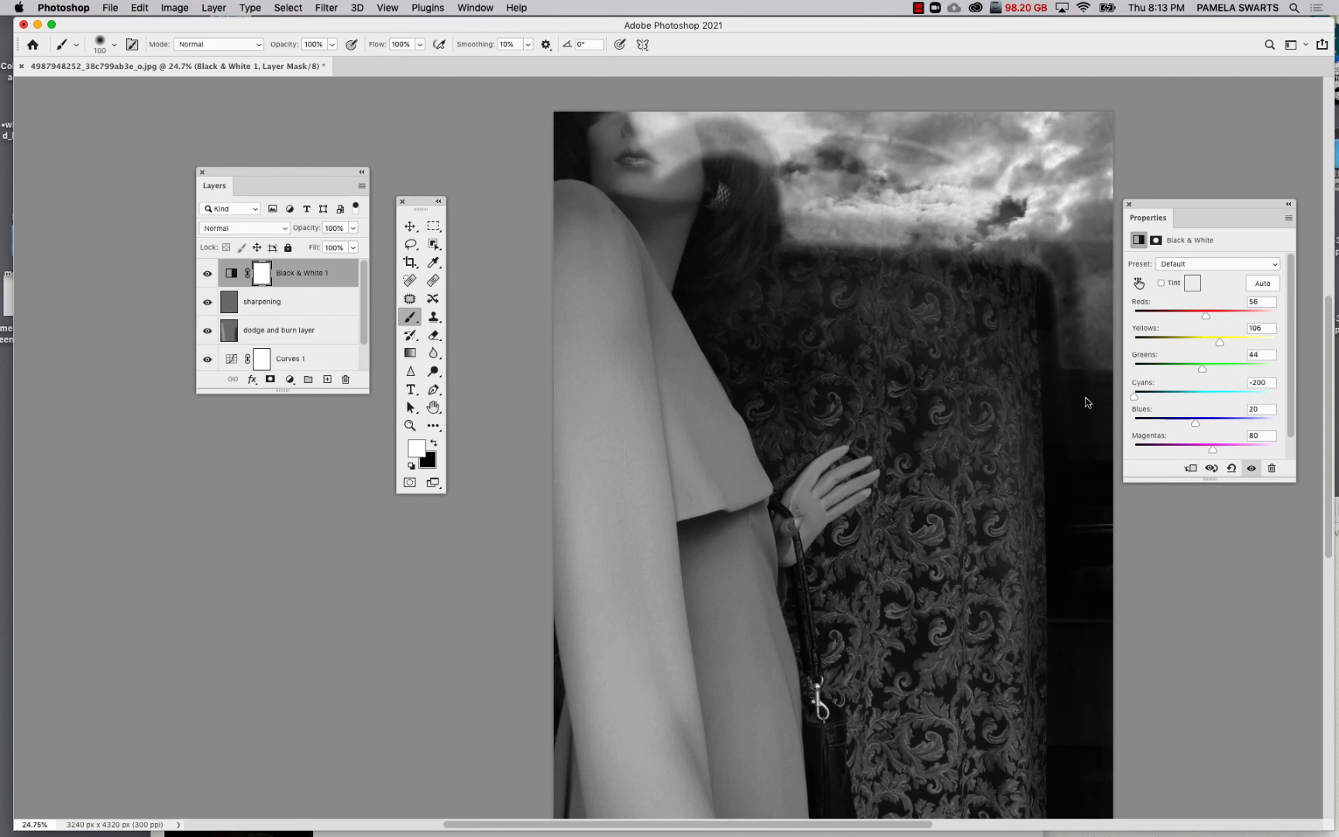
{"action": "left_click_drag", "start_coordinate": [1196, 424], "coordinate": [1129, 424]}
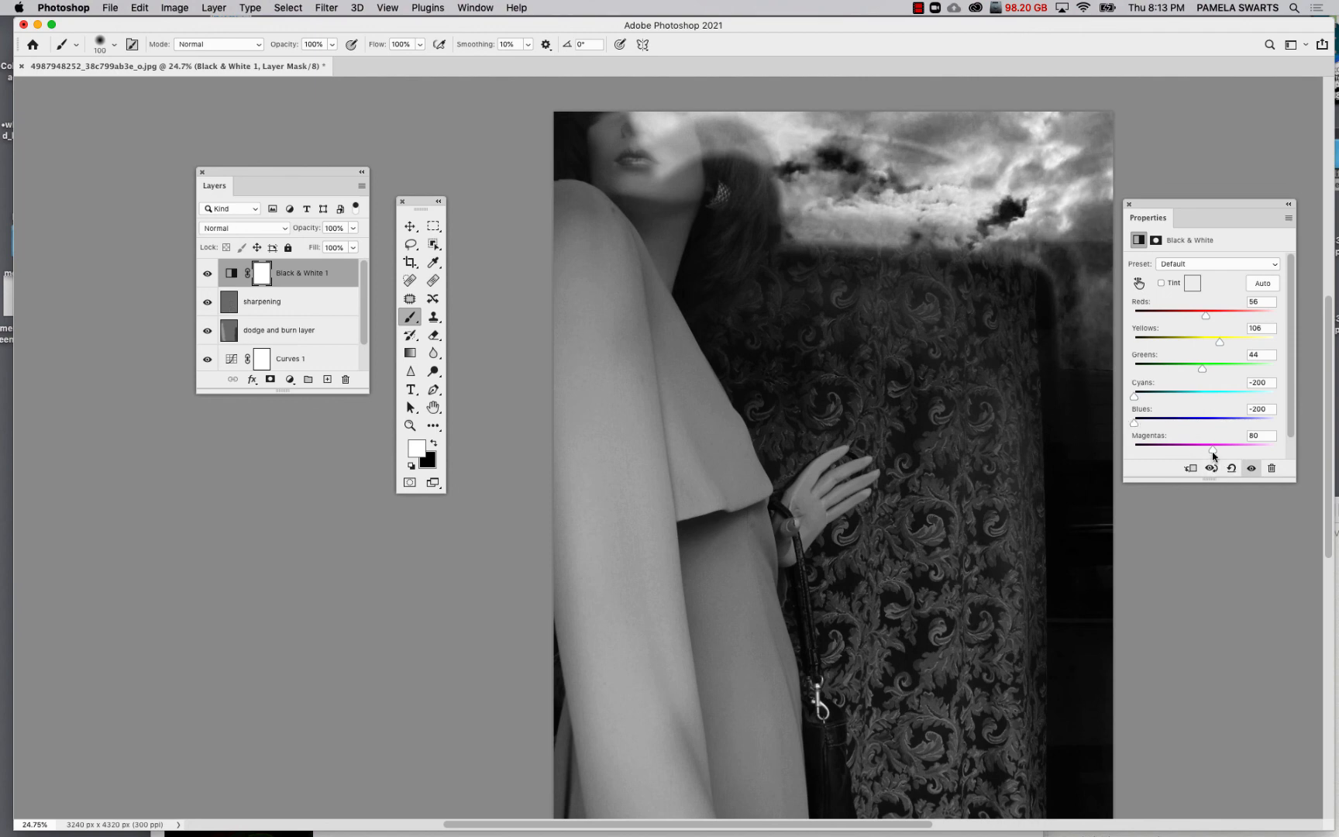
{"action": "mouse_move", "coordinate": [1212, 449]}
{"action": "left_mouse_down"}
{"action": "mouse_move", "coordinate": [1144, 451]}
{"action": "mouse_move", "coordinate": [1195, 454]}
{"action": "left_mouse_up"}
{"action": "scroll", "coordinate": [816, 702], "scroll_direction": "down", "scroll_amount": 5}
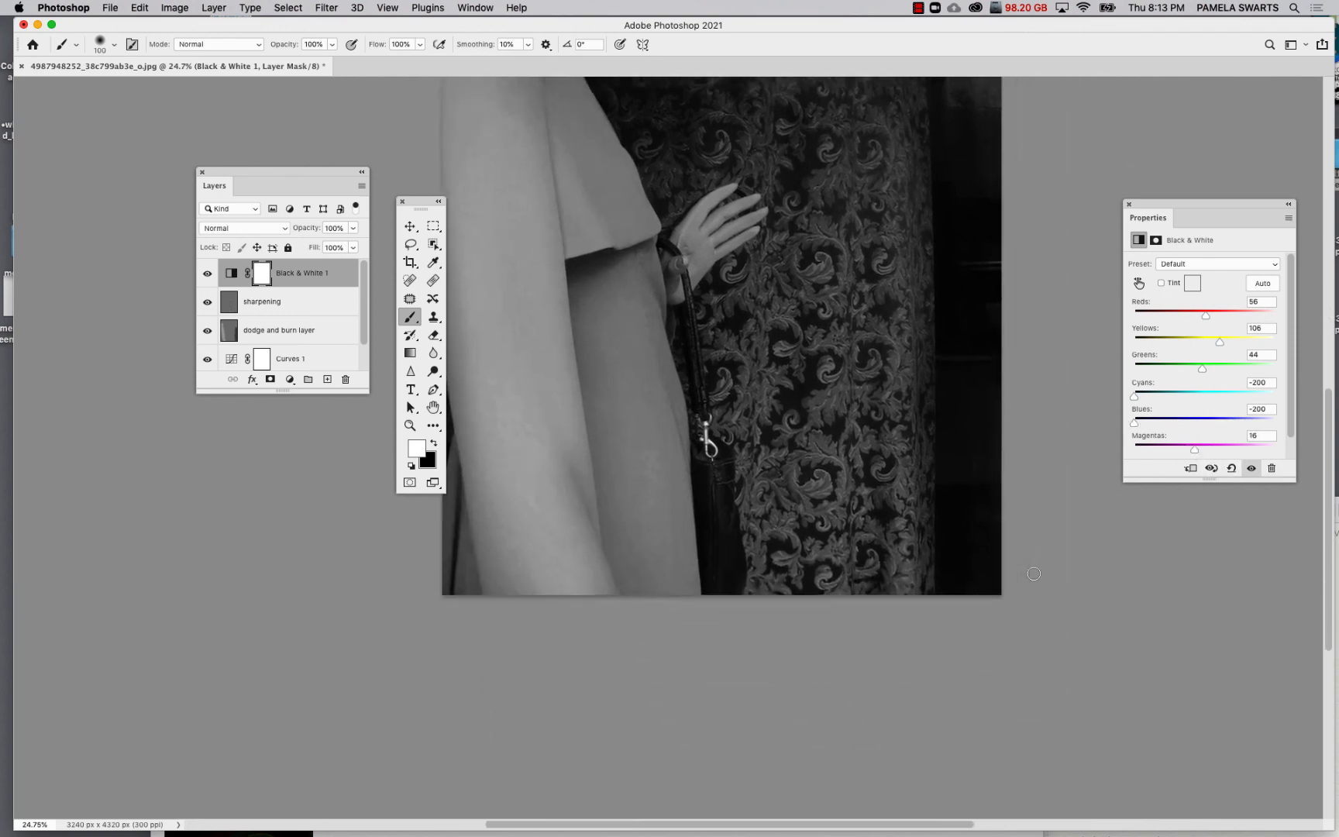
{"action": "scroll", "coordinate": [1034, 573], "scroll_direction": "up", "scroll_amount": 5}
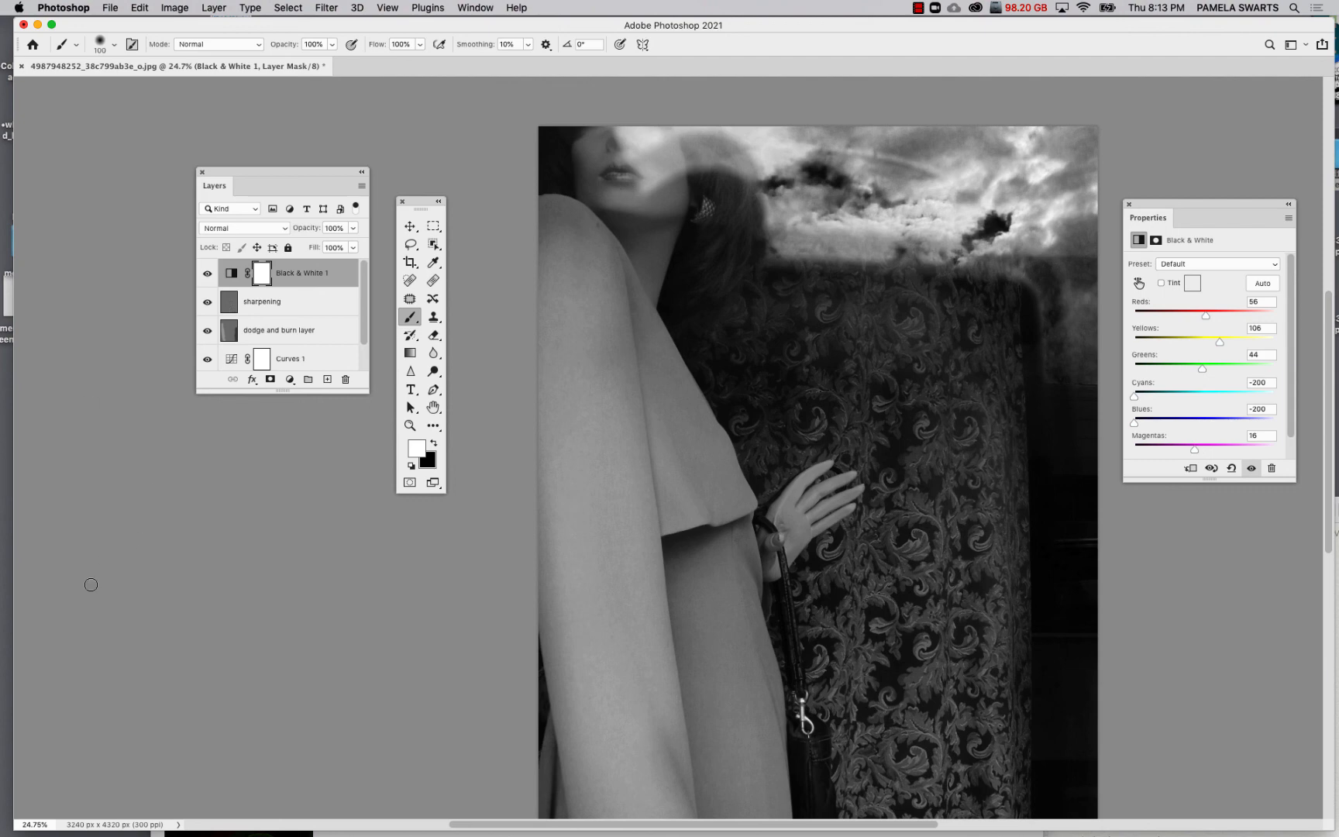
Extend the layer list until the whole stack down to Background shows, and look over the black-and-white photo.
{"action": "left_click_drag", "start_coordinate": [284, 391], "coordinate": [310, 524]}
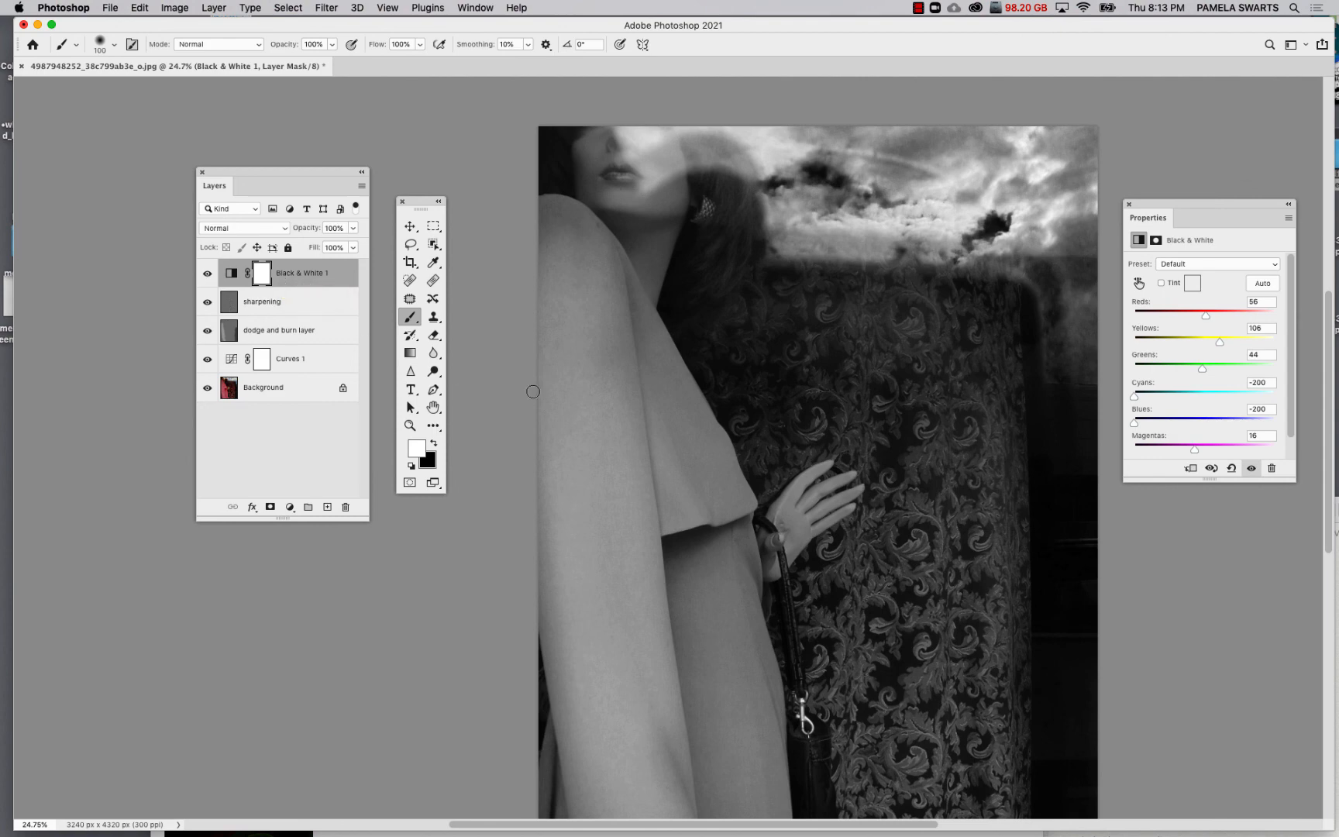
{"action": "scroll", "coordinate": [635, 402], "scroll_direction": "down", "scroll_amount": 3}
{"action": "scroll", "coordinate": [635, 402], "scroll_direction": "up", "scroll_amount": 3}
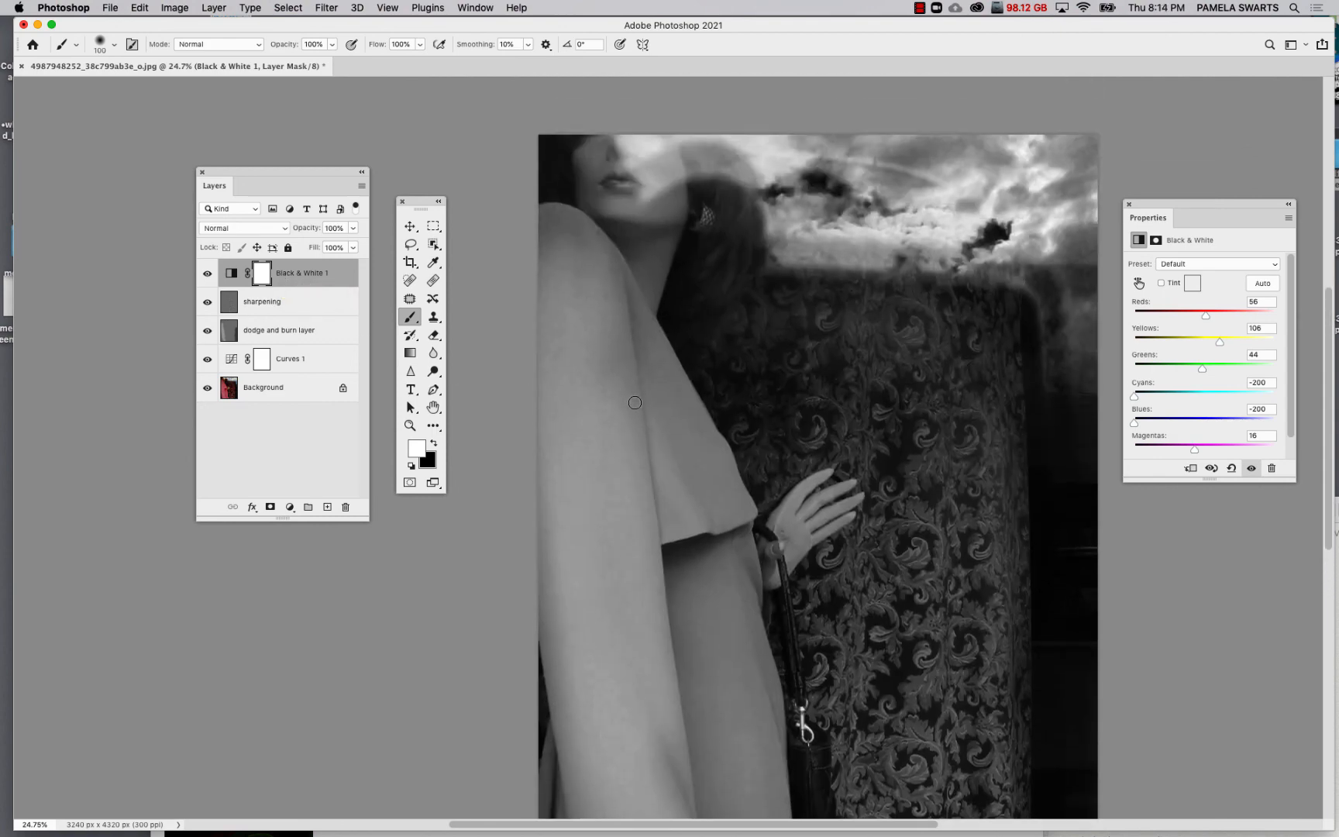
{"action": "scroll", "coordinate": [635, 403], "scroll_direction": "down", "scroll_amount": 2}
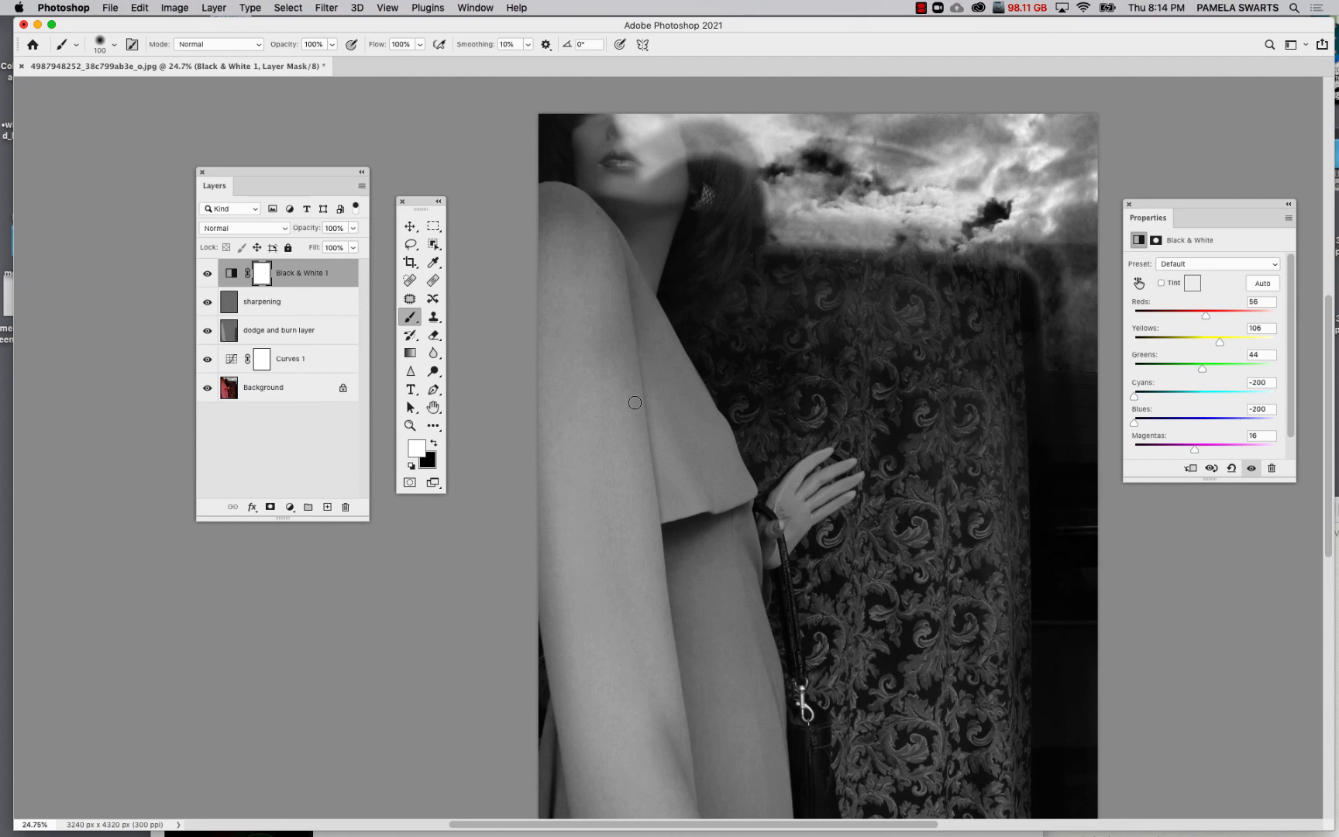
{"action": "scroll", "coordinate": [635, 402], "scroll_direction": "down", "scroll_amount": 5}
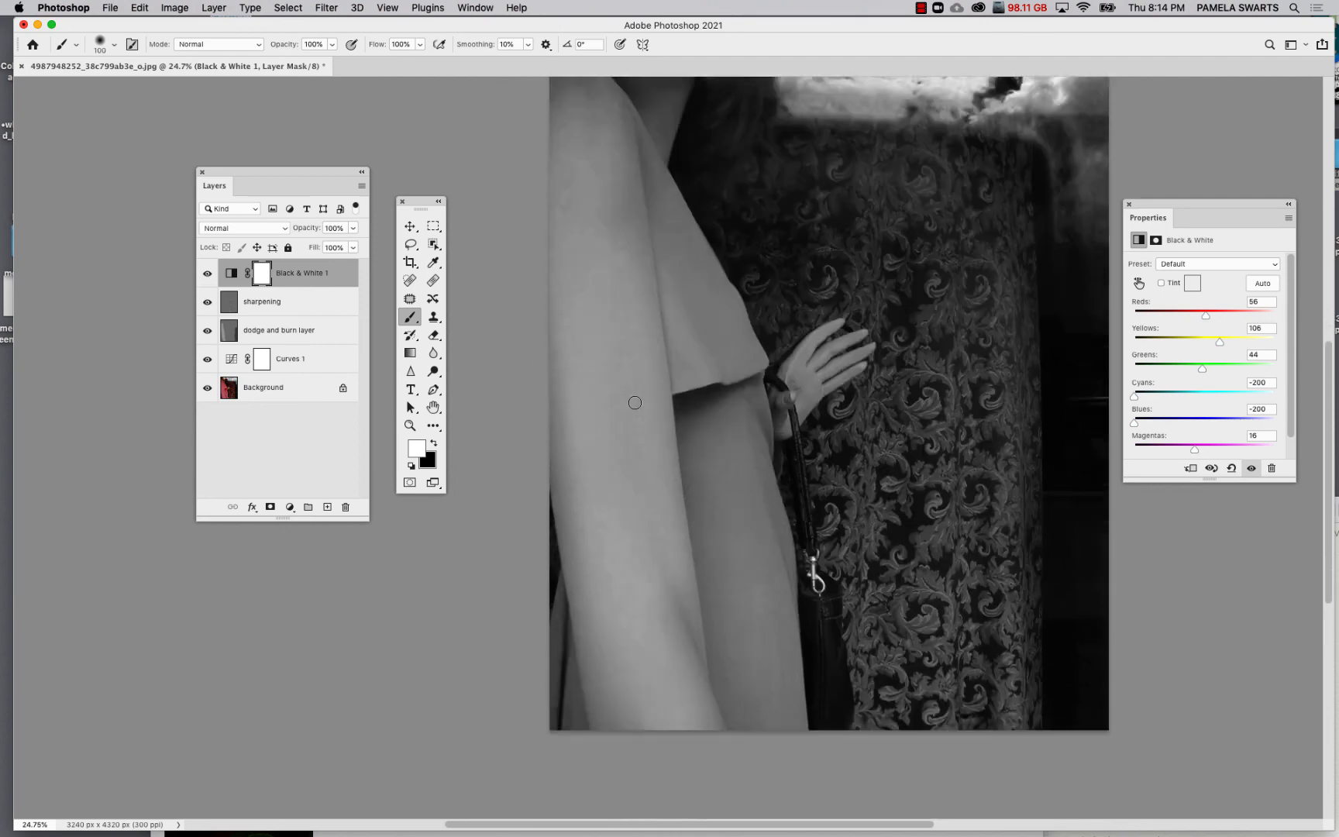
{"action": "scroll", "coordinate": [634, 403], "scroll_direction": "up", "scroll_amount": 3}
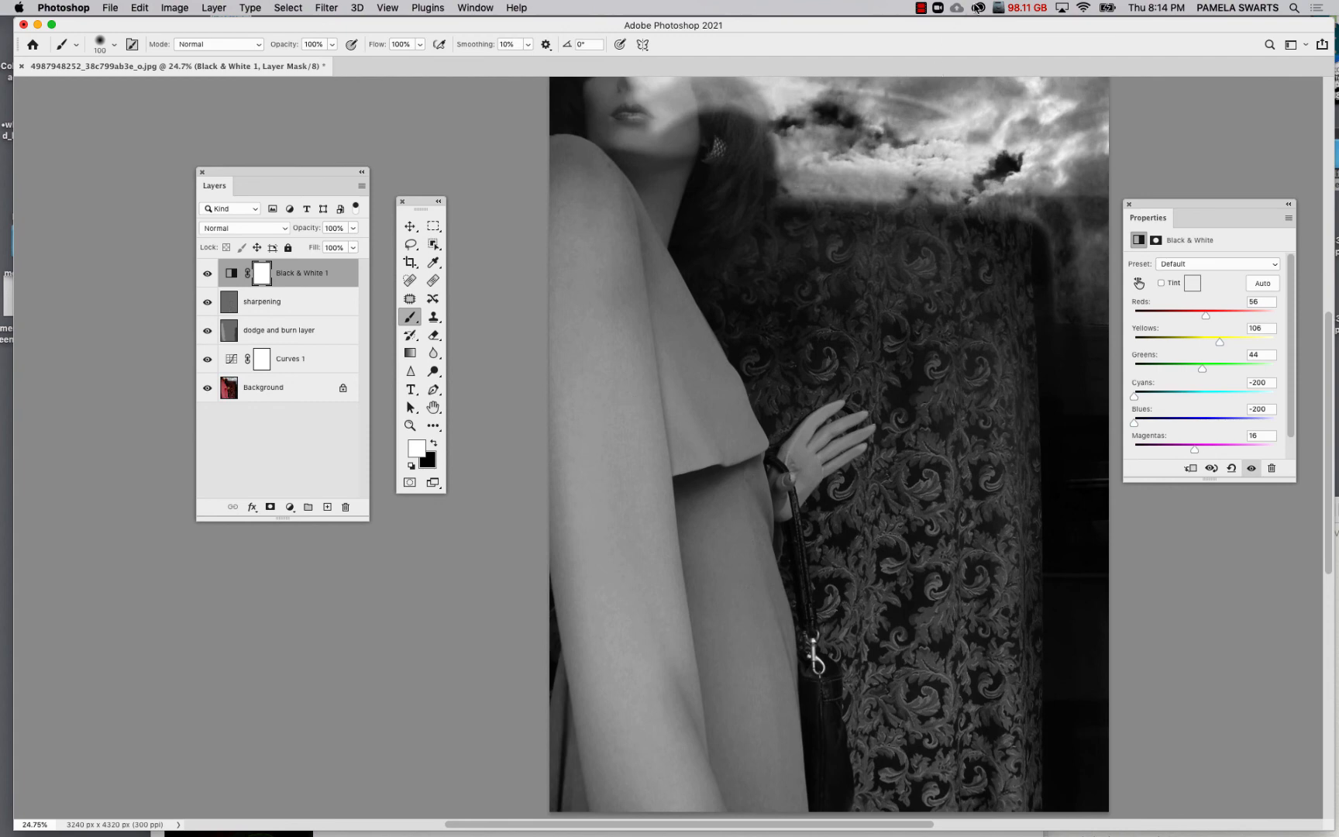
{"action": "left_click", "coordinate": [921, 9]}
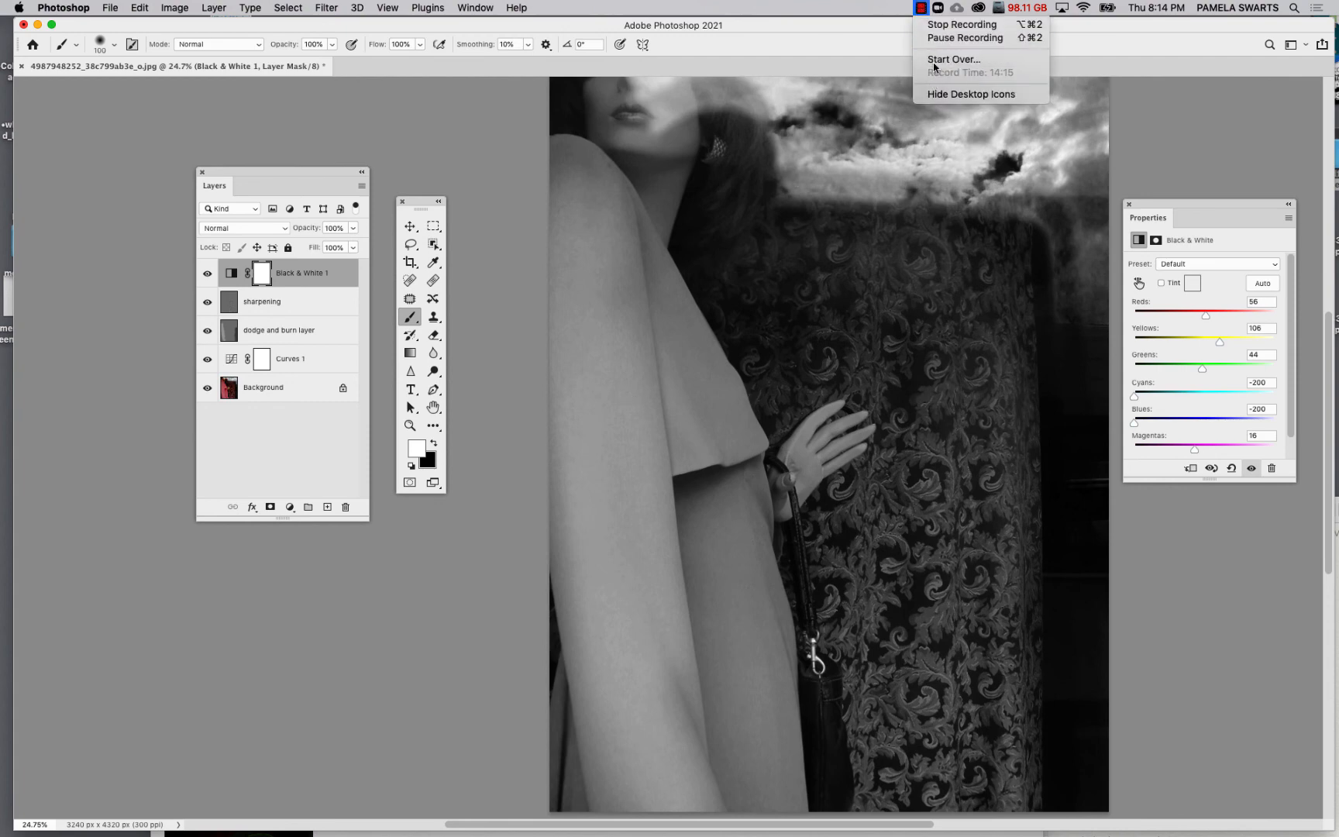